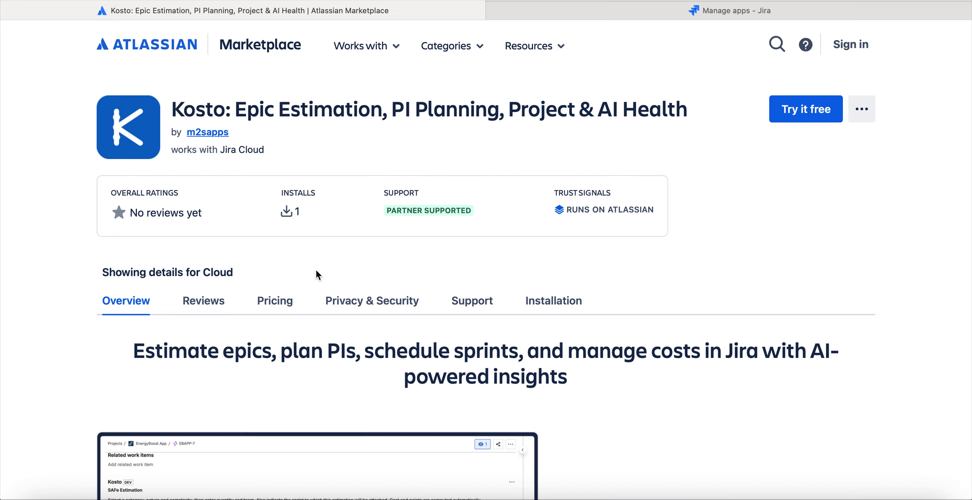
# Review the cloud pricing of the Kosto app on its Atlassian Marketplace listing.
pyautogui.click(275, 301)
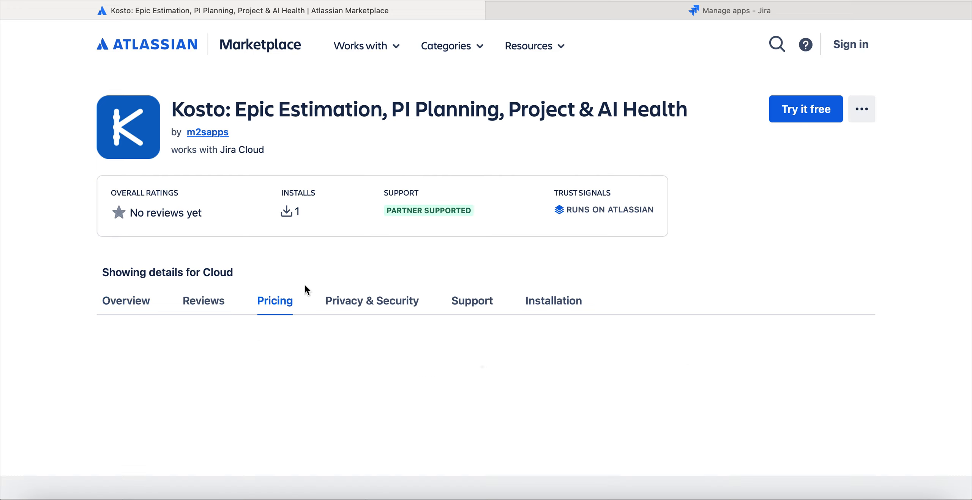
pyautogui.scroll(-4, 362, 238)
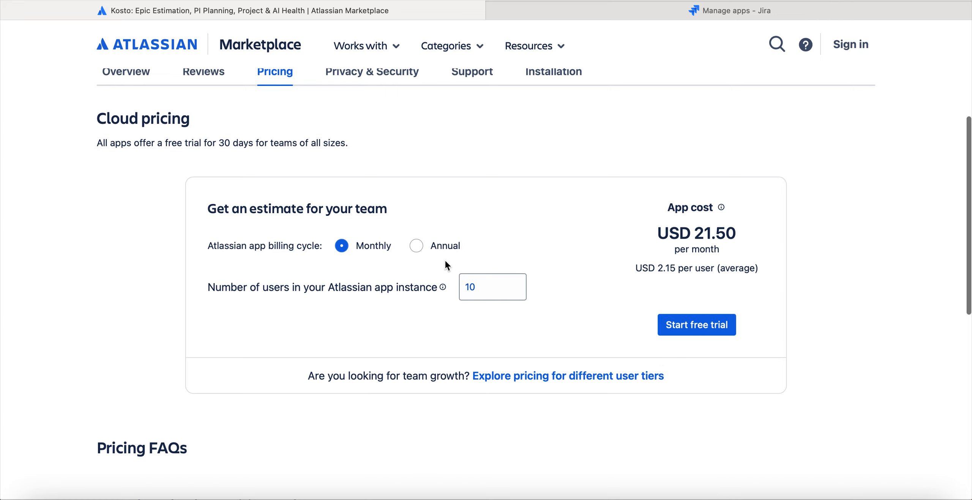
pyautogui.scroll(4, 425, 248)
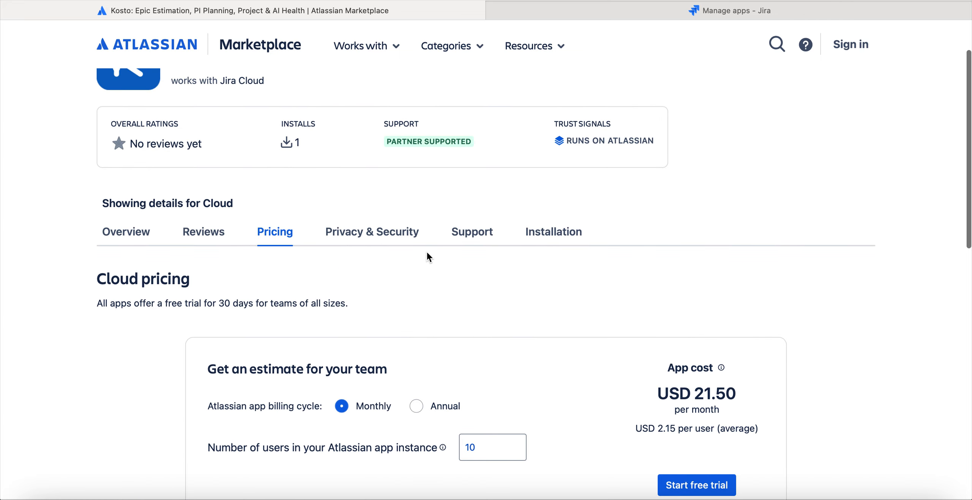
pyautogui.scroll(2, 497, 188)
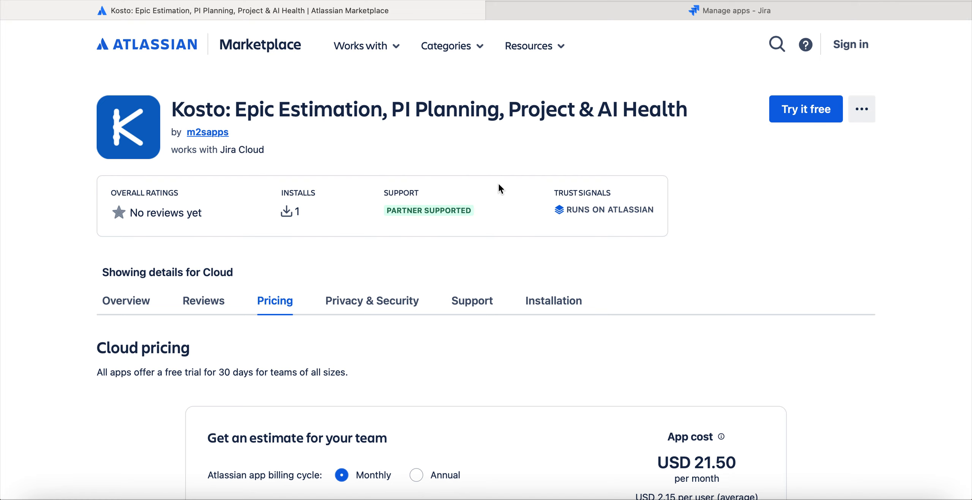
# Open Kosto's administration page in Jira and review its language and currency options, ending on the cost estimation configuration.
pyautogui.click(587, 14)
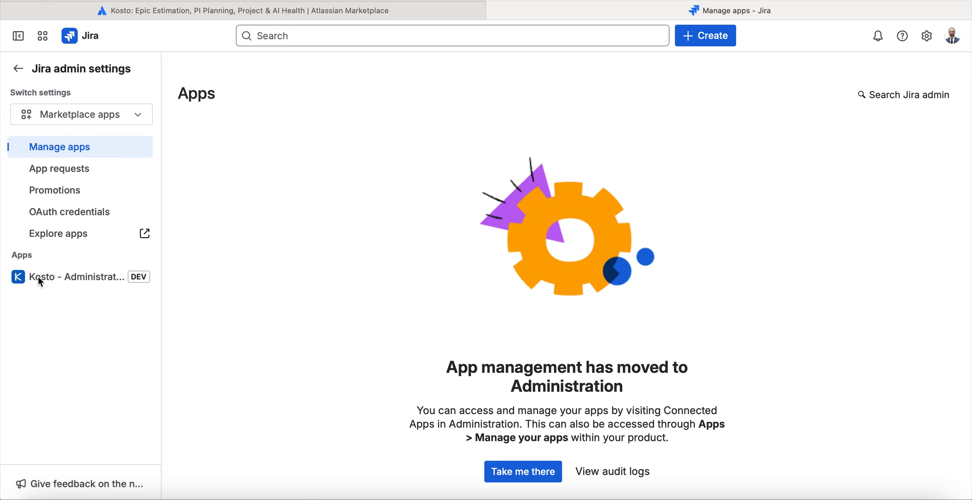
pyautogui.click(79, 276)
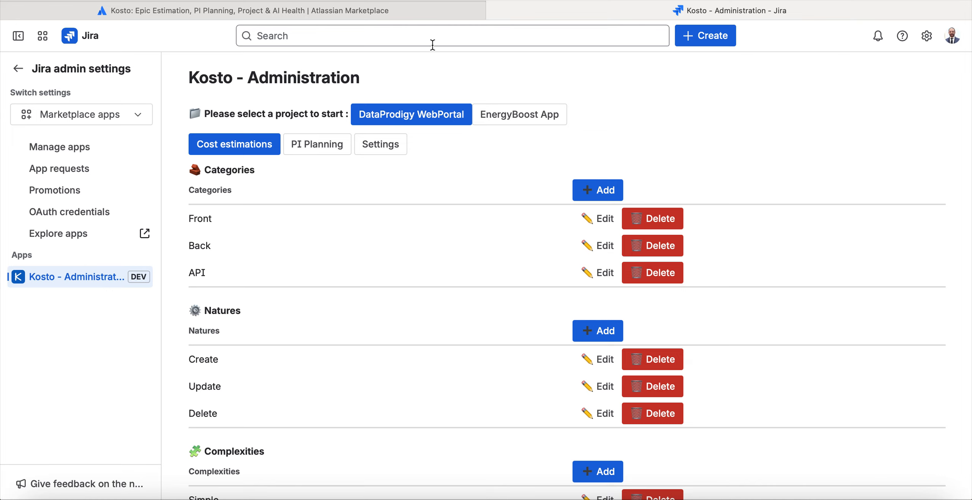
pyautogui.click(388, 146)
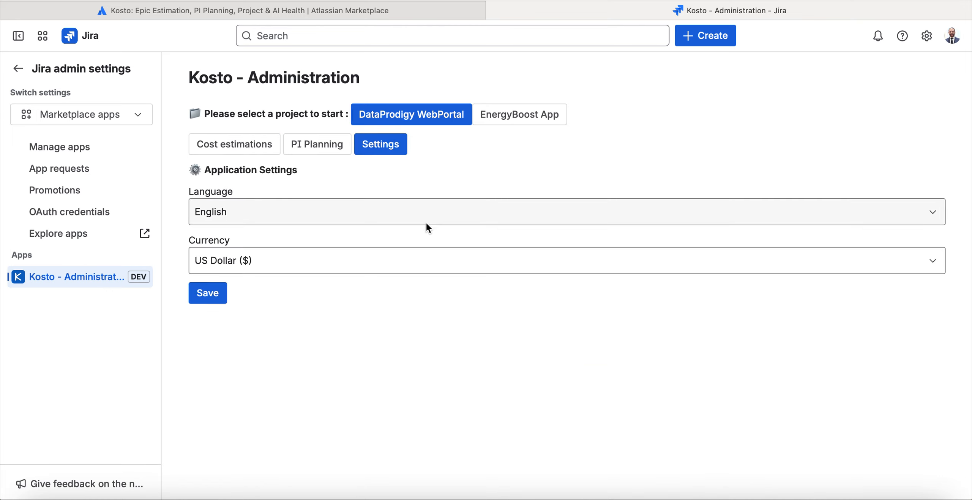
pyautogui.click(379, 216)
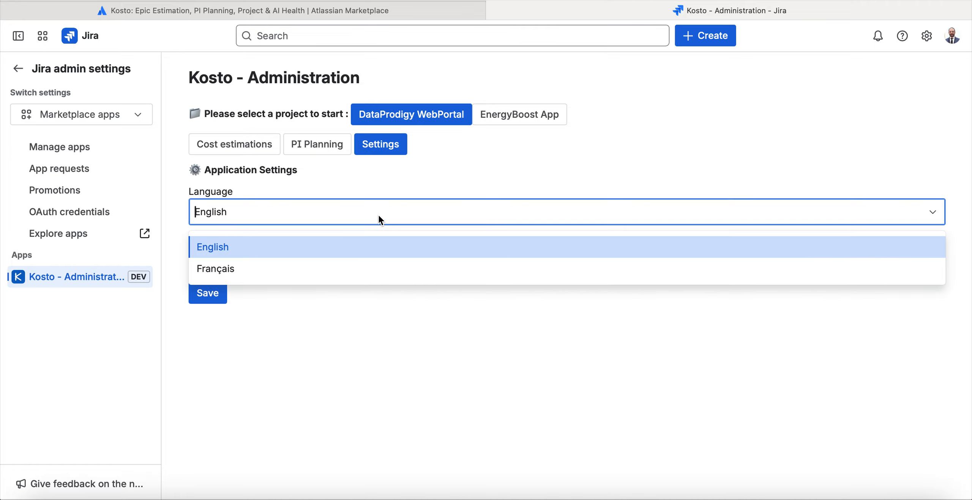
pyautogui.click(354, 332)
pyautogui.click(285, 260)
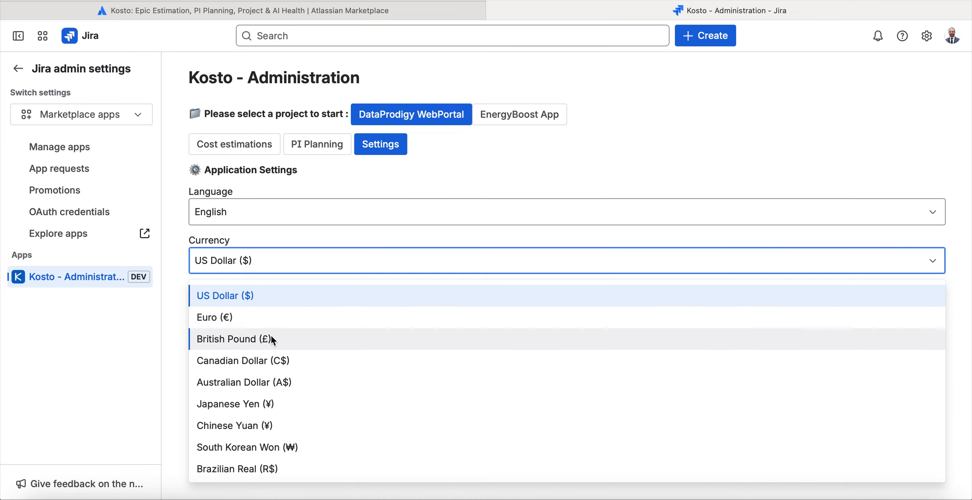
pyautogui.scroll(-3, 307, 411)
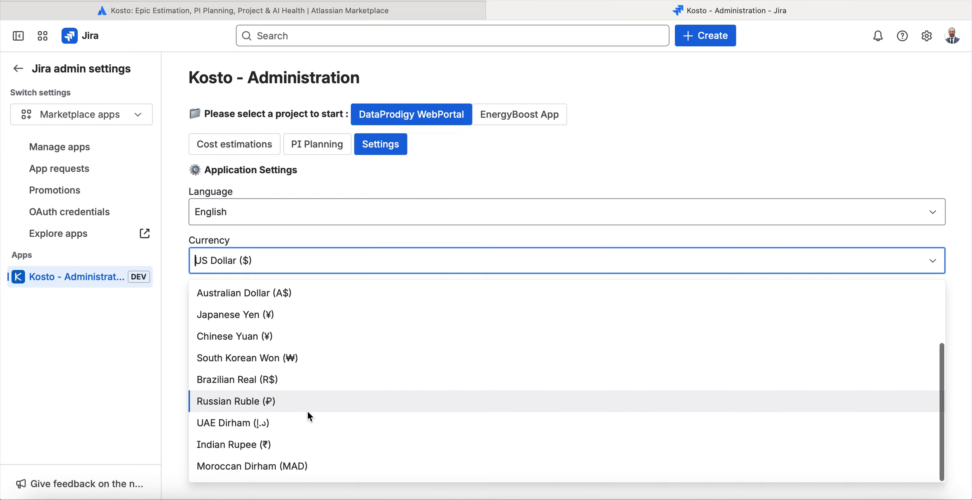
pyautogui.click(160, 371)
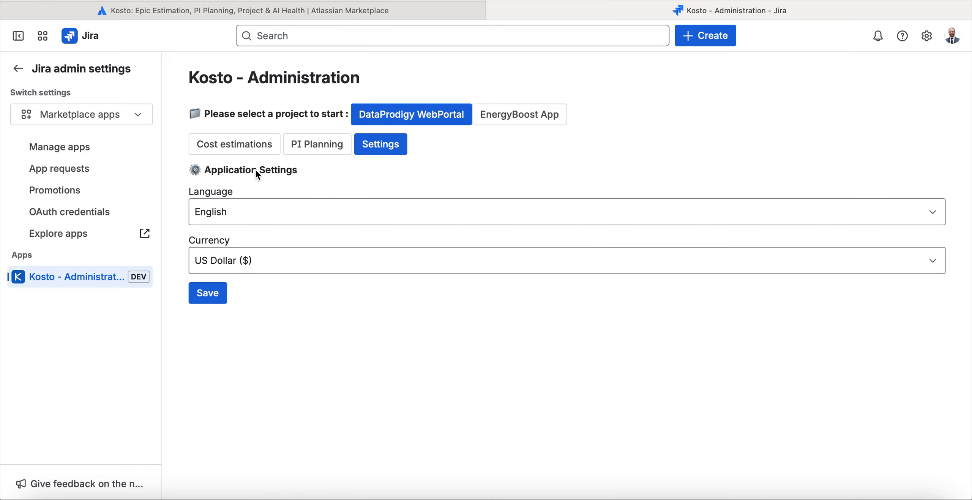
pyautogui.click(236, 149)
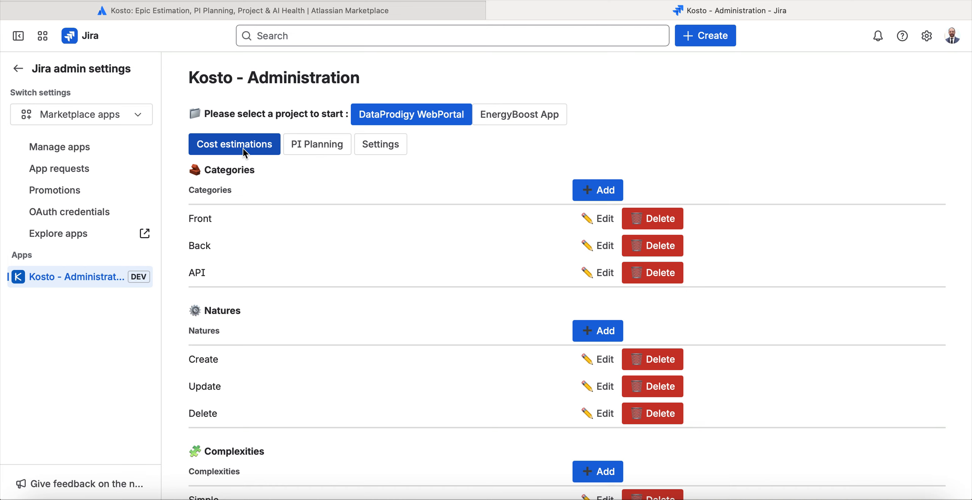
# Open Jira in a new browser tab and go to the EnergyBoost App space's board.
pyautogui.press('super+t')
pyautogui.write('m2')
pyautogui.press('Return')
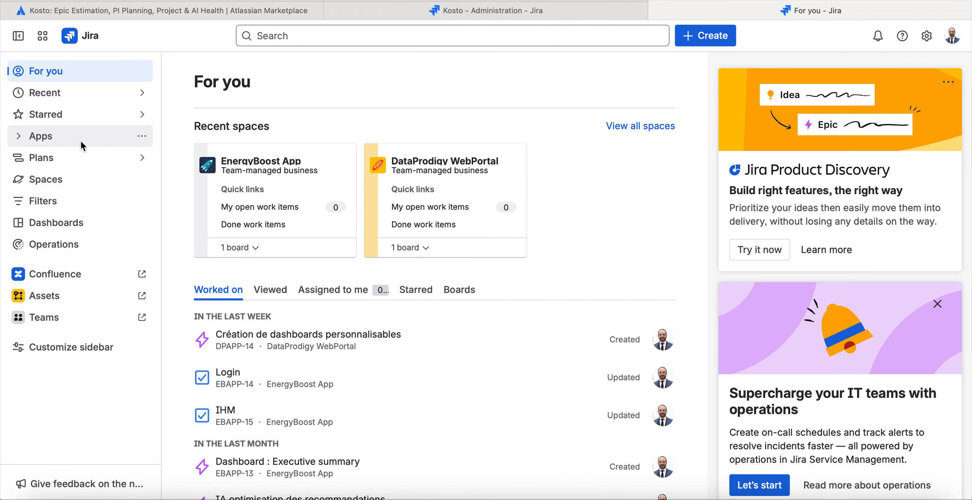
pyautogui.click(64, 176)
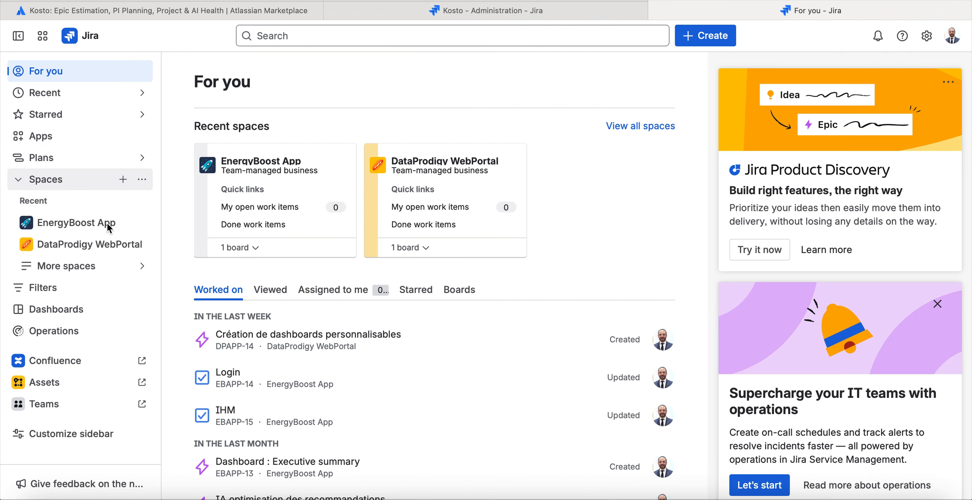
pyautogui.click(86, 225)
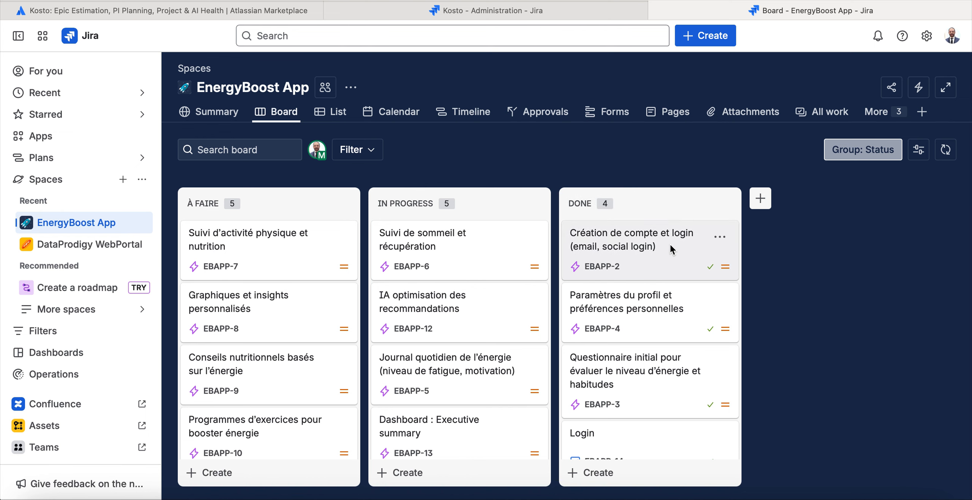
# Open the completed epic "Création de compte et login (email, social login)" and collapse its details area.
pyautogui.scroll(-1, 769, 276)
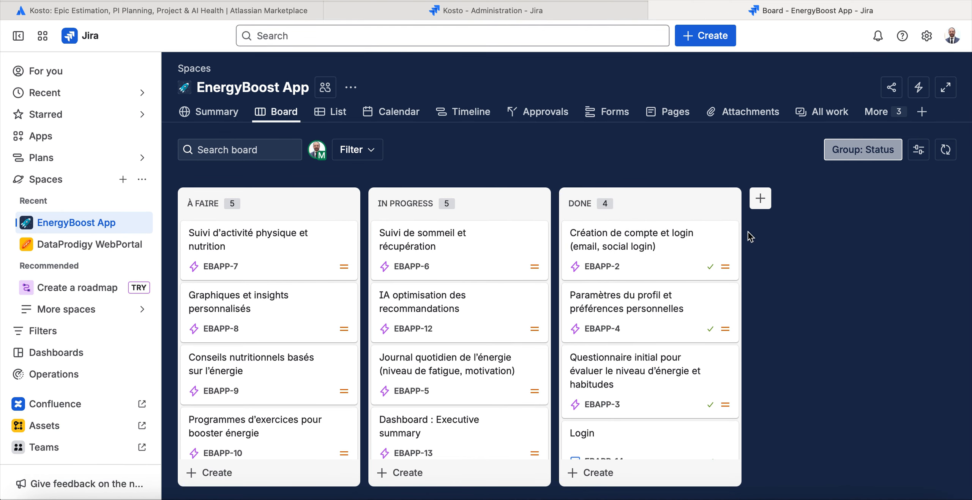
pyautogui.click(607, 244)
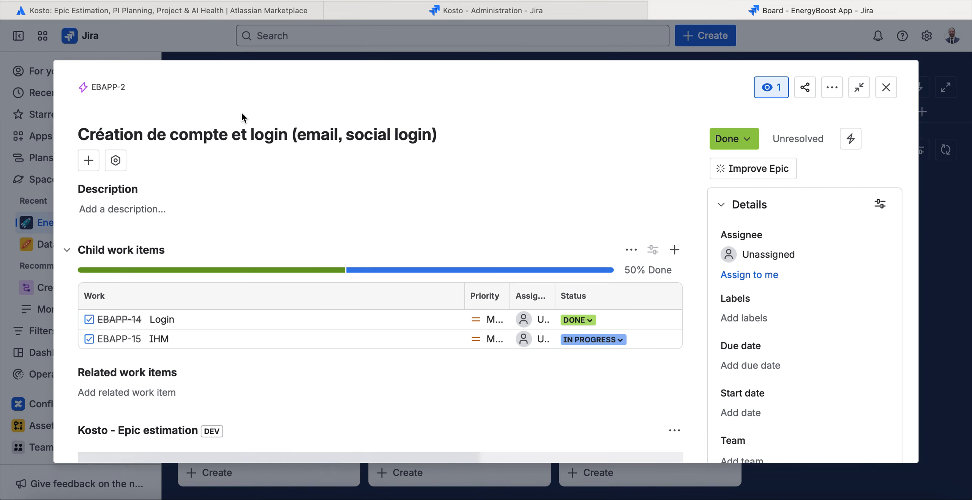
pyautogui.click(119, 161)
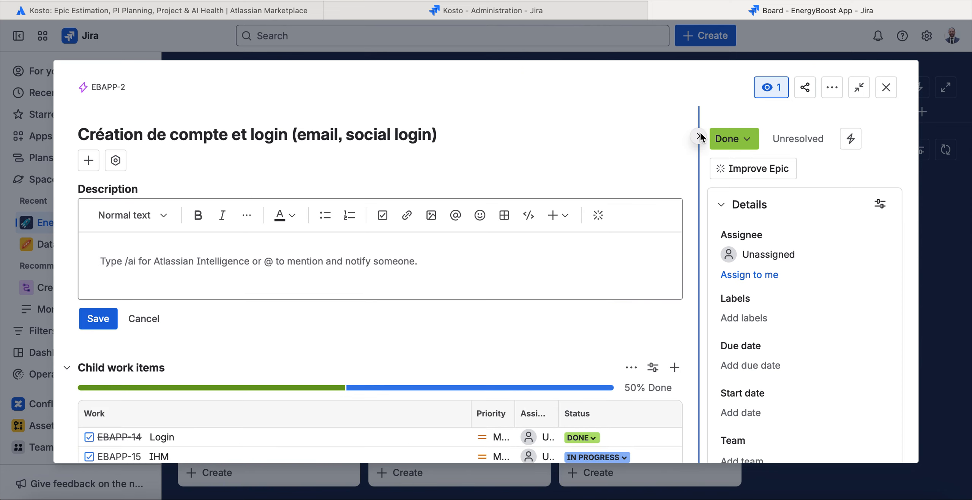
pyautogui.click(701, 133)
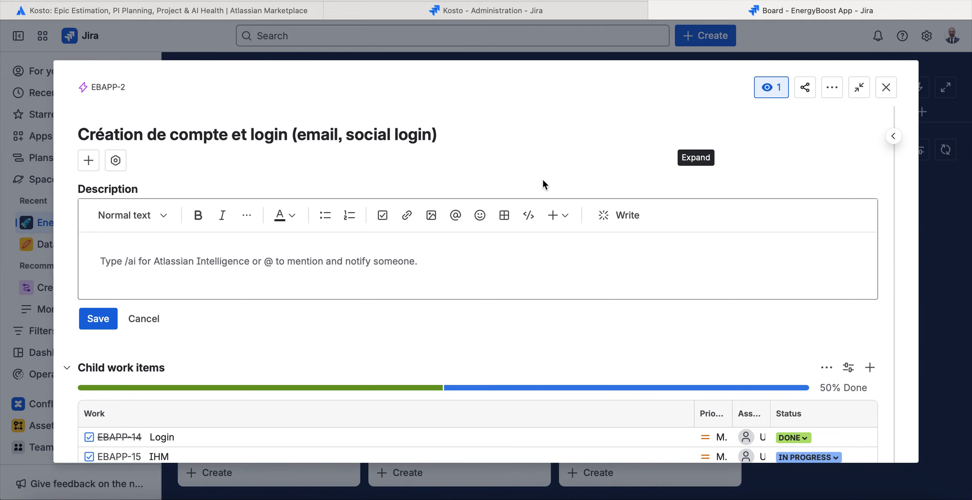
# Examine the epic's Kosto estimation table, including its categories, natures, complexities, teams, sprints, points and costs.
pyautogui.scroll(-4, 542, 178)
pyautogui.scroll(-8, 543, 182)
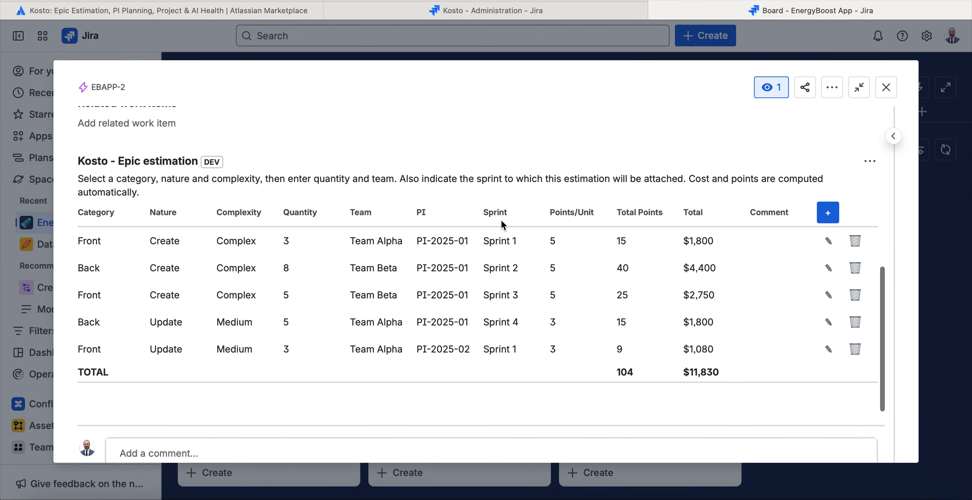
pyautogui.scroll(-3, 501, 220)
pyautogui.scroll(1, 499, 221)
pyautogui.scroll(1, 209, 114)
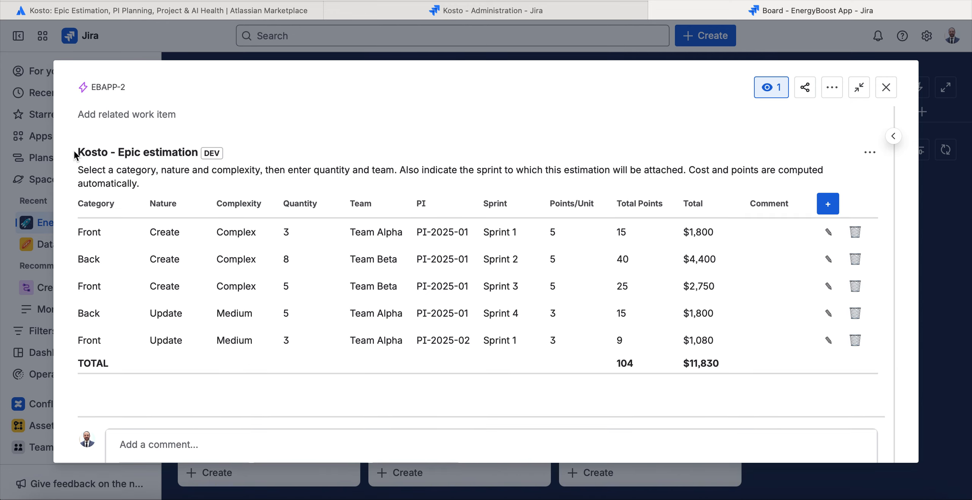
pyautogui.scroll(-2, 186, 209)
pyautogui.scroll(3, 190, 207)
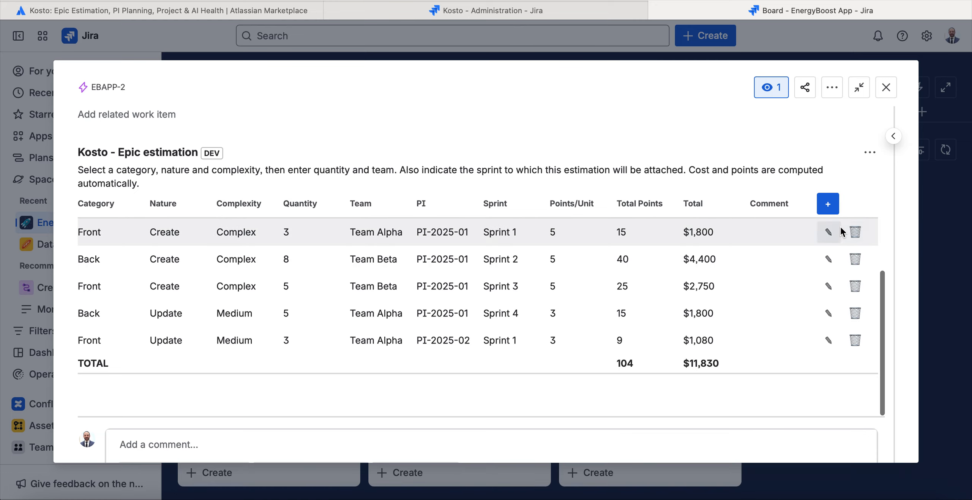
pyautogui.scroll(5, 814, 255)
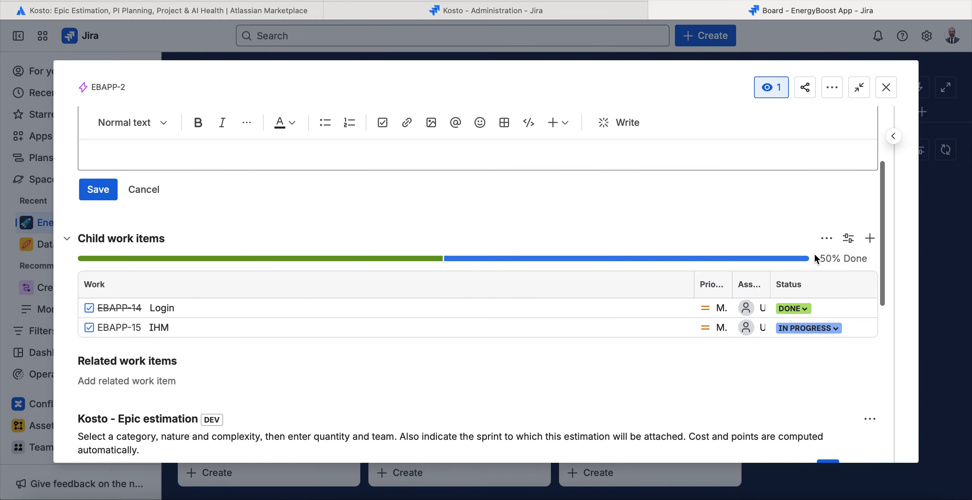
pyautogui.scroll(-9, 815, 253)
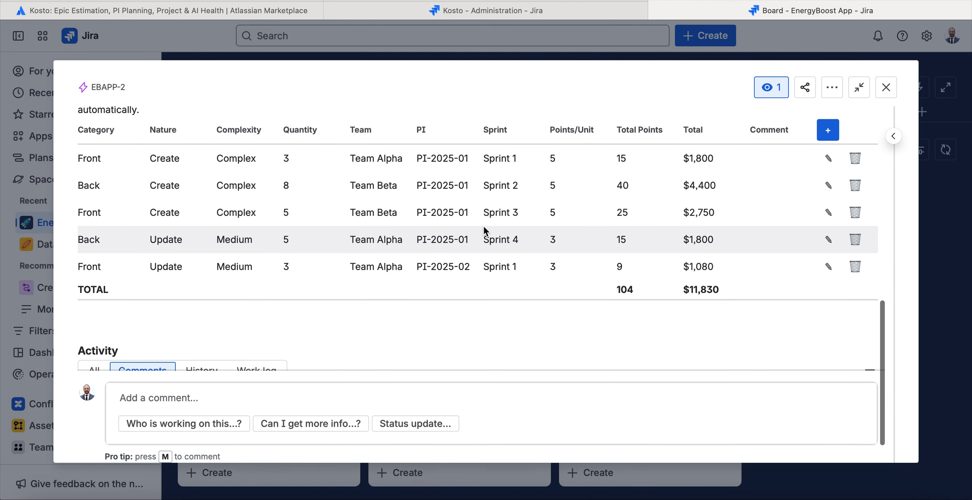
pyautogui.scroll(2, 483, 230)
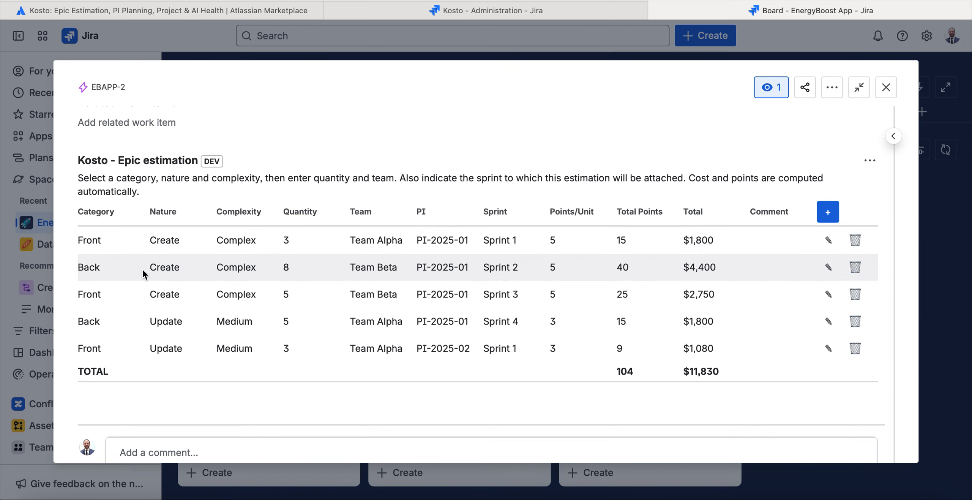
pyautogui.scroll(-2, 213, 278)
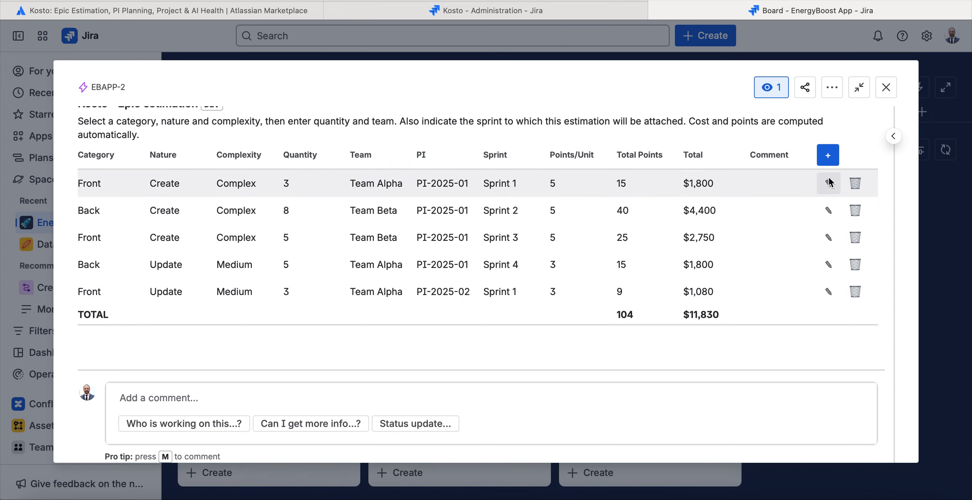
# Add an estimation line to the epic with category Front, nature Create, complexity Medium, quantity 3 and Team Alpha.
pyautogui.click(828, 155)
pyautogui.click(104, 188)
pyautogui.click(97, 220)
pyautogui.click(159, 196)
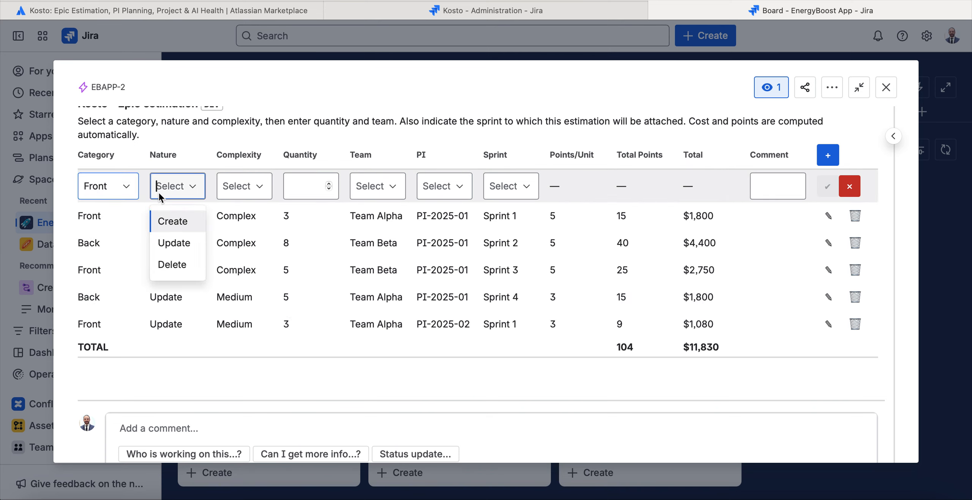
pyautogui.click(161, 219)
pyautogui.click(245, 190)
pyautogui.click(241, 236)
pyautogui.click(324, 192)
pyautogui.write('3')
pyautogui.click(382, 190)
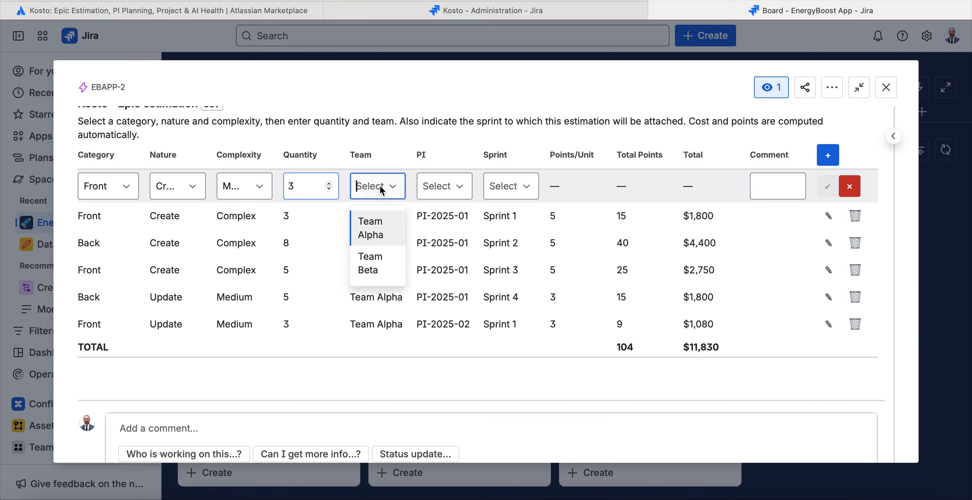
pyautogui.click(373, 228)
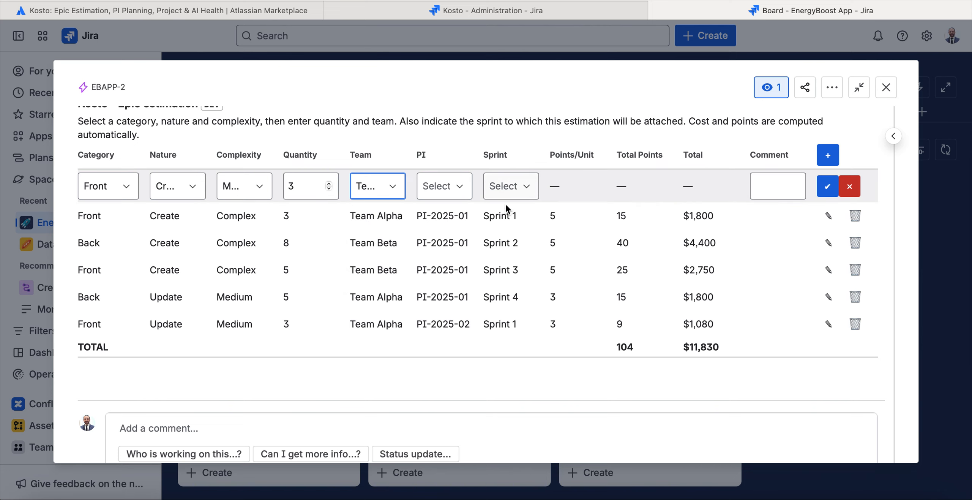
pyautogui.click(828, 186)
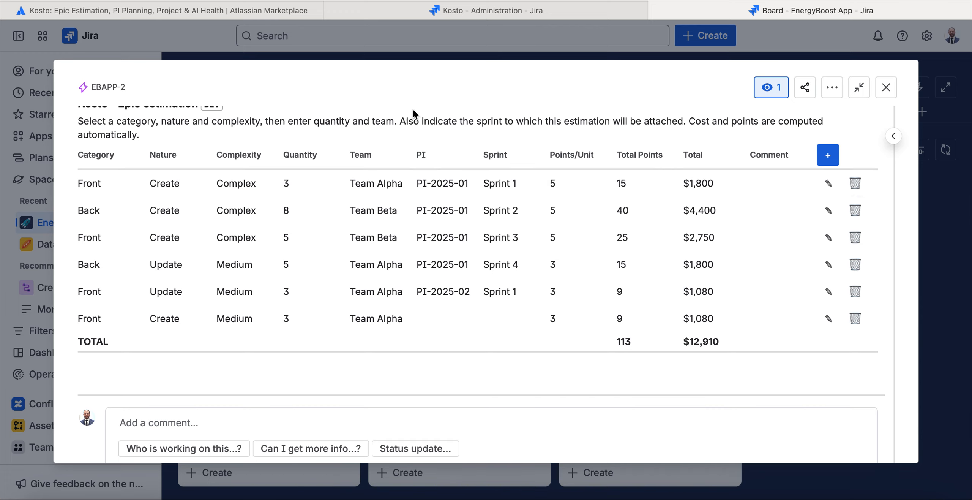
# Add a category named Data to the DataProdigy WebPortal project's cost estimation configuration in Kosto's administration.
pyautogui.click(472, 15)
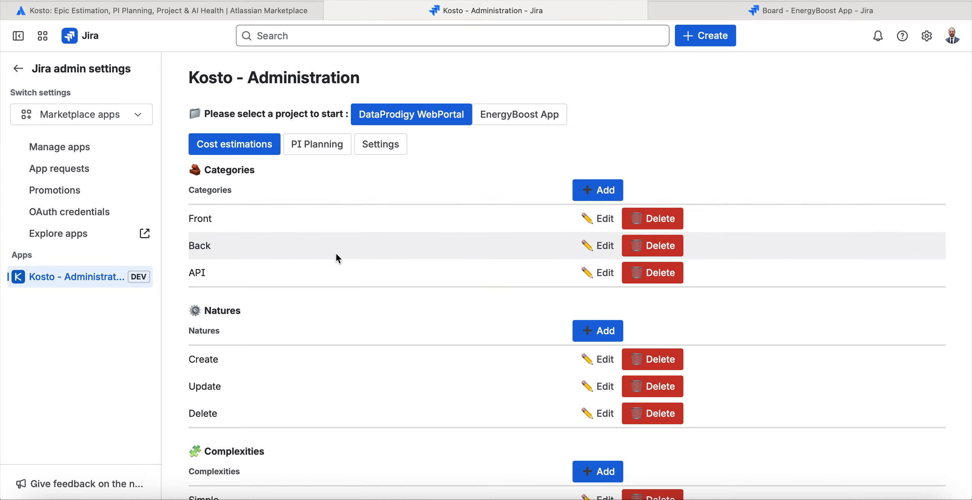
pyautogui.click(598, 190)
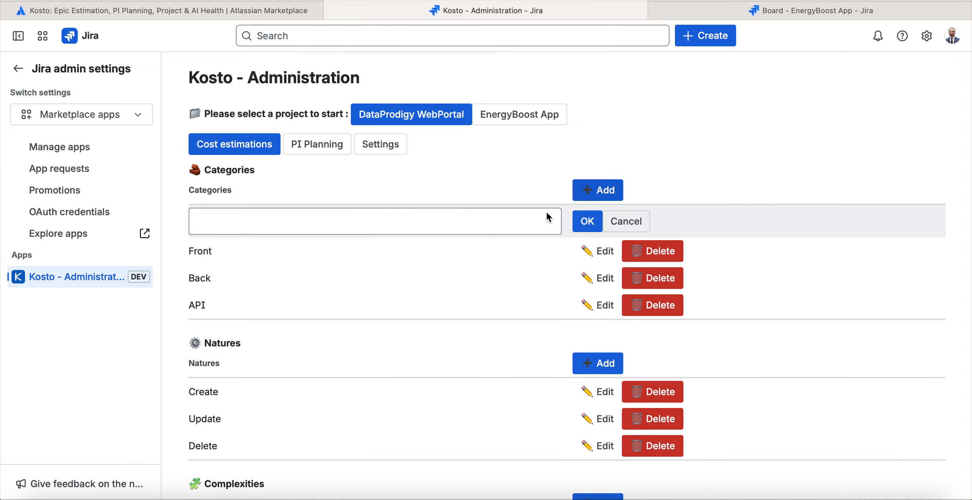
pyautogui.press('Tab')
pyautogui.click(513, 228)
pyautogui.write('Data')
pyautogui.click(581, 226)
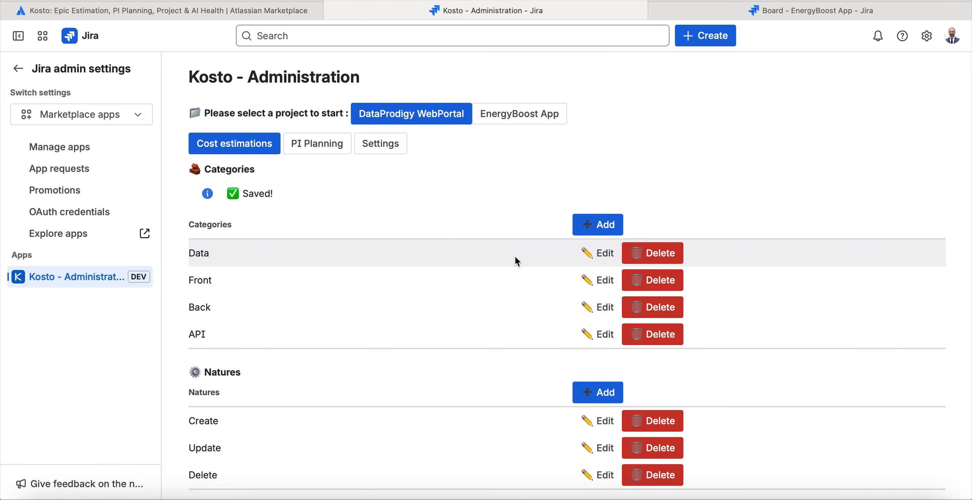
# Review the natures and complexities defined for the project's cost estimations, highlighting the Natures section.
pyautogui.scroll(-5, 515, 260)
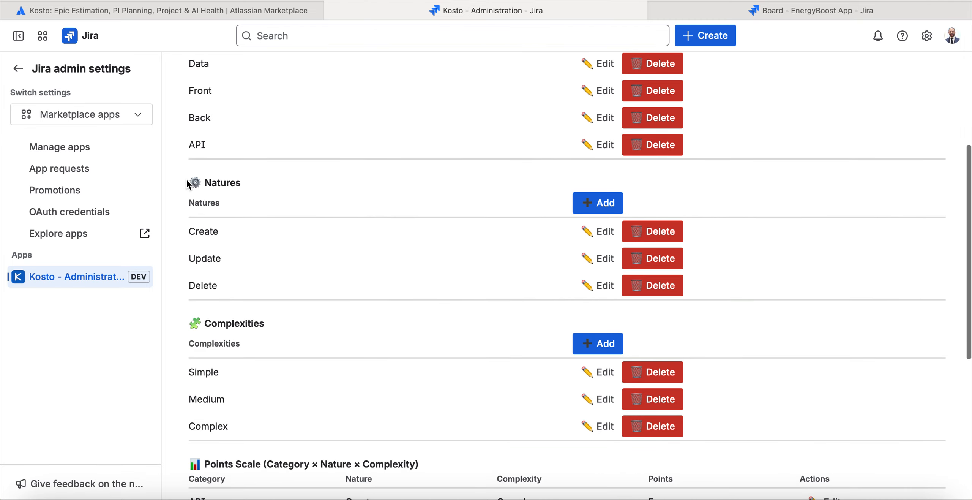
pyautogui.moveTo(187, 182); pyautogui.dragTo(711, 300)
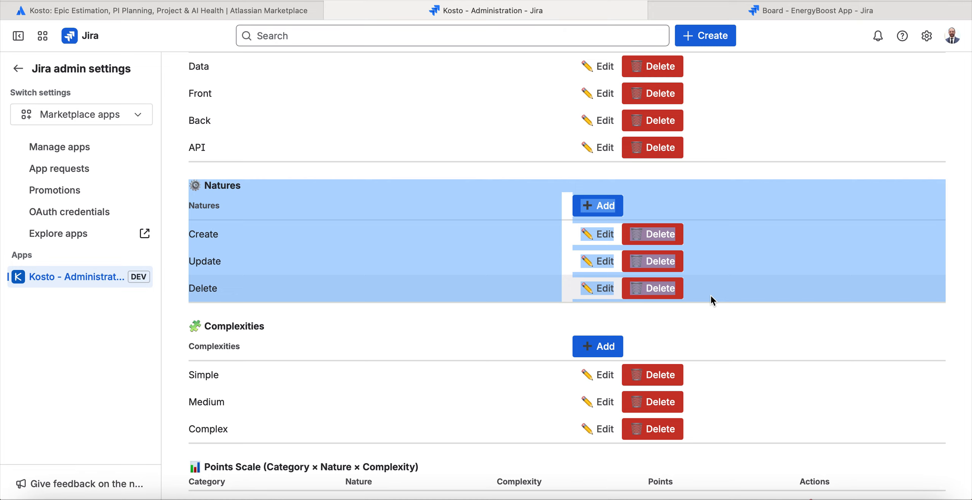
pyautogui.scroll(2, 291, 196)
pyautogui.scroll(-2, 290, 192)
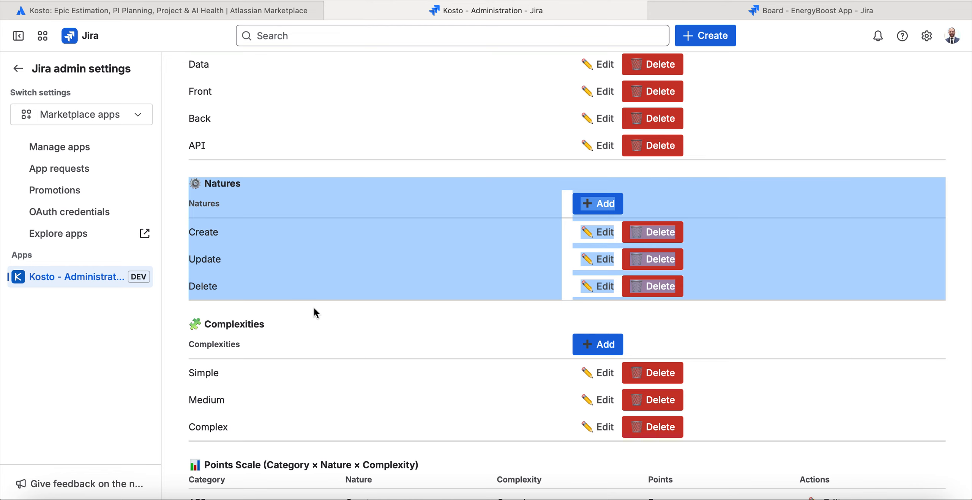
# Examine the project's complexities and the points scale that combines category, nature and complexity, highlighting the scale's heading and columns.
pyautogui.scroll(-2, 315, 313)
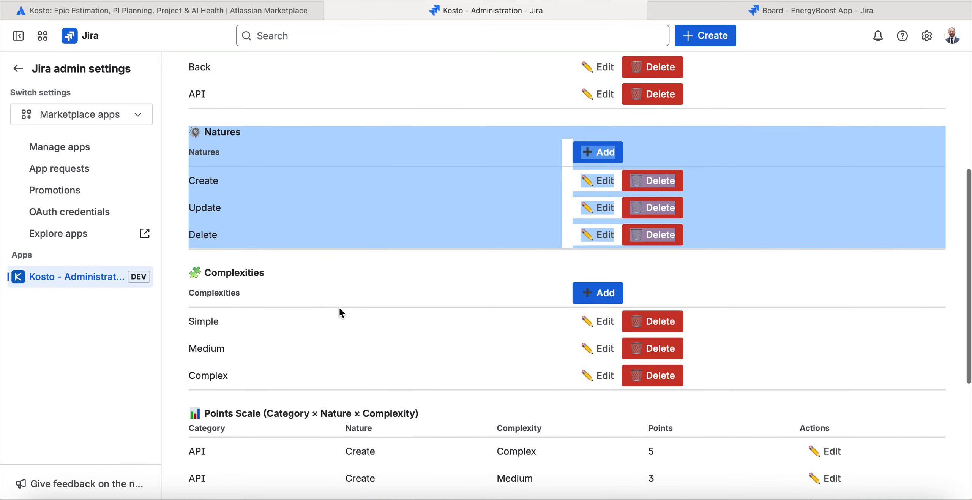
pyautogui.click(207, 277)
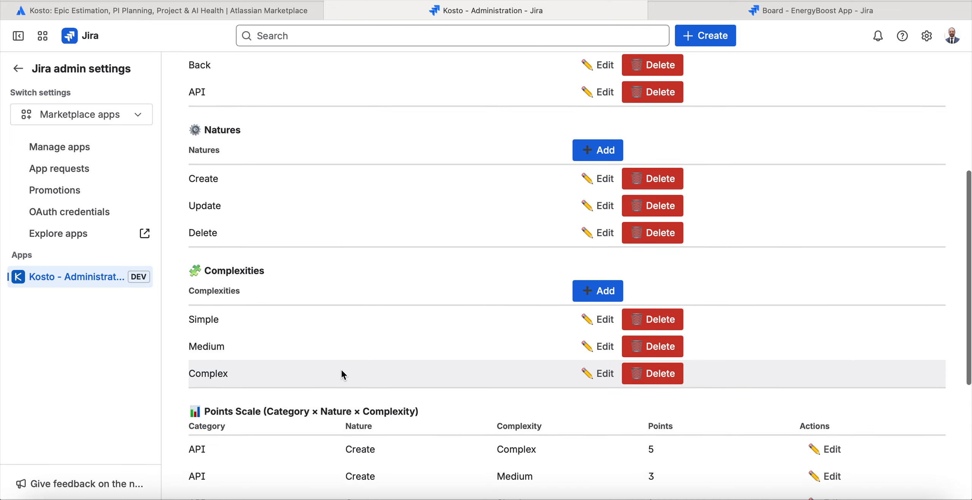
pyautogui.scroll(-8, 341, 368)
pyautogui.moveTo(190, 166); pyautogui.dragTo(475, 187)
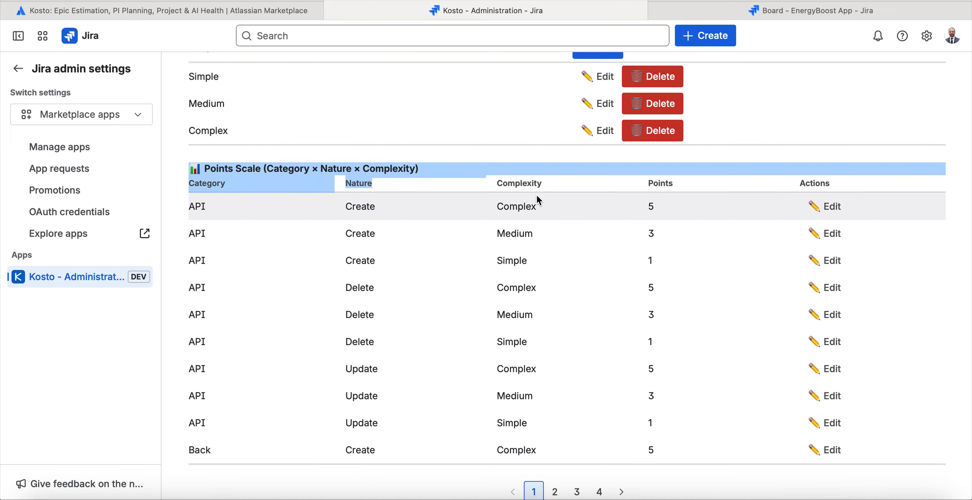
pyautogui.moveTo(871, 182); pyautogui.dragTo(871, 182)
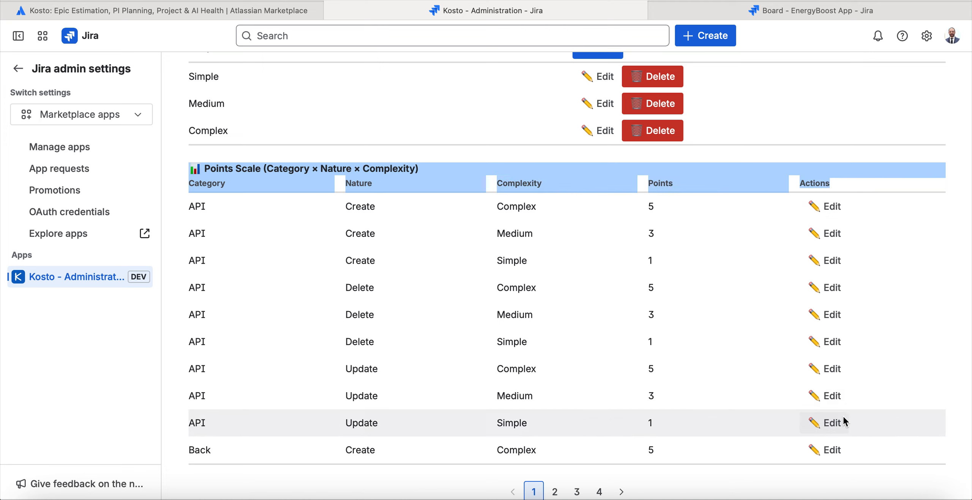
pyautogui.click(516, 225)
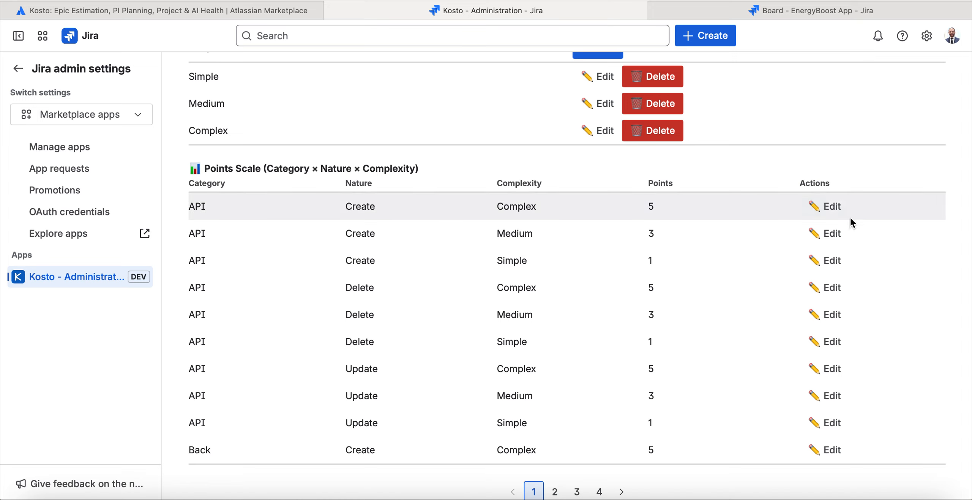
pyautogui.scroll(11, 681, 220)
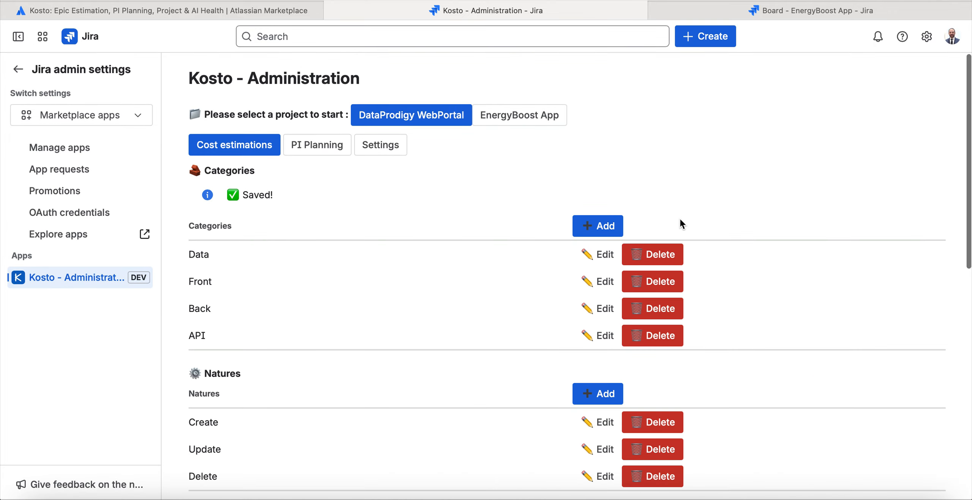
pyautogui.scroll(-10, 680, 219)
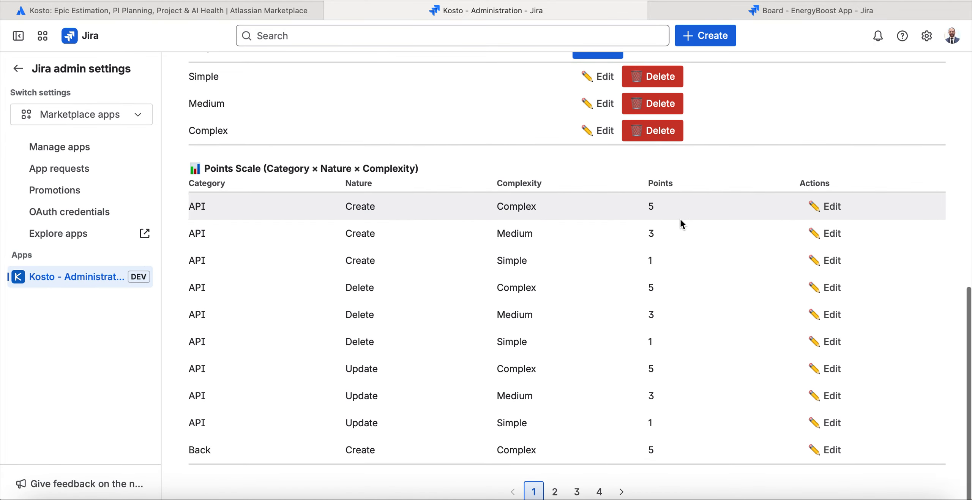
pyautogui.scroll(11, 689, 223)
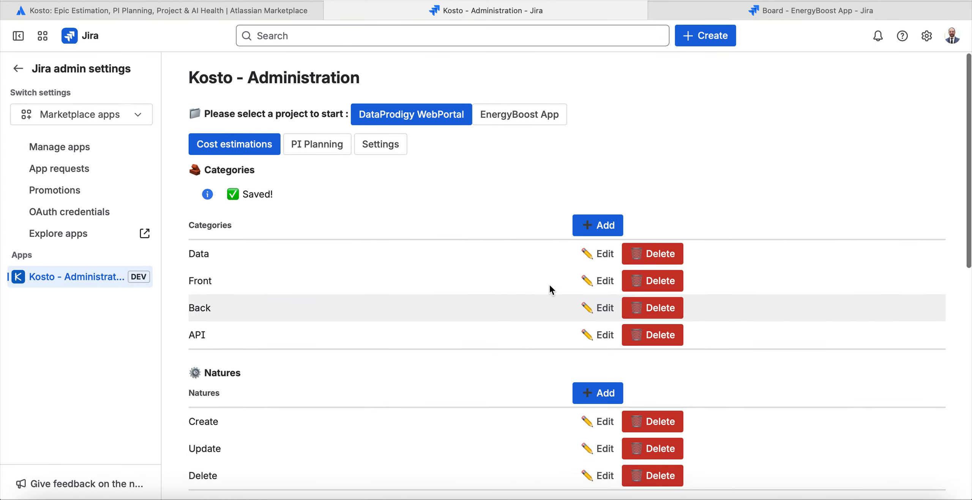
pyautogui.scroll(-10, 550, 285)
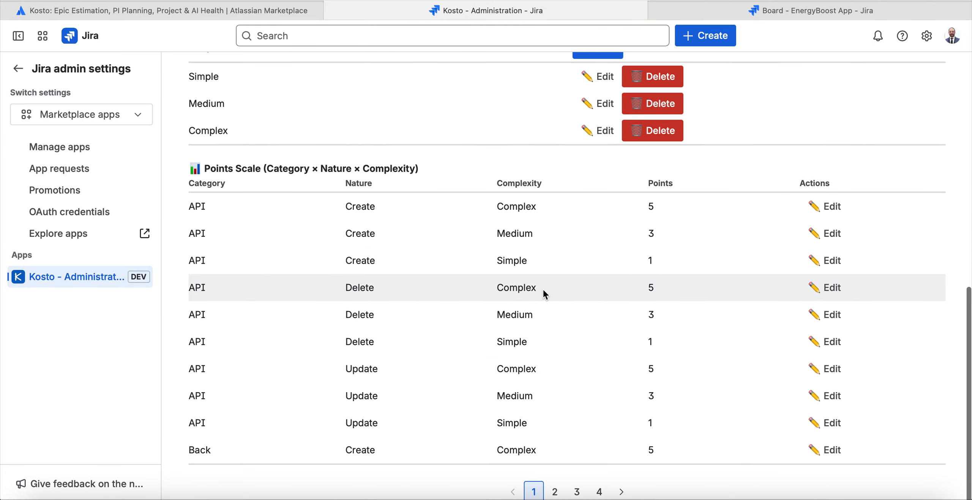
# Set the points for the API, Create, Complex combination to 11 in the points scale.
pyautogui.click(831, 210)
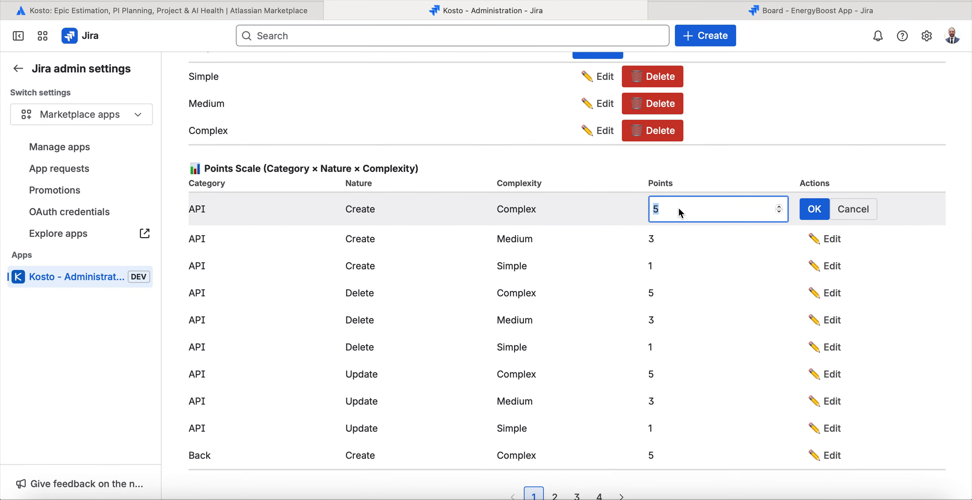
pyautogui.write('11')
pyautogui.click(805, 211)
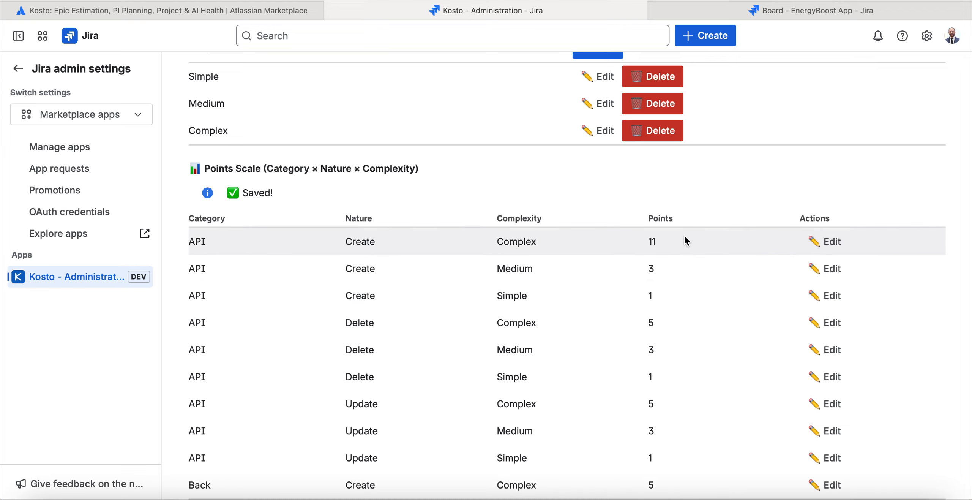
# Set the points scale for API, Create to 5 points for Medium complexity and 3 points for Simple complexity.
pyautogui.click(830, 268)
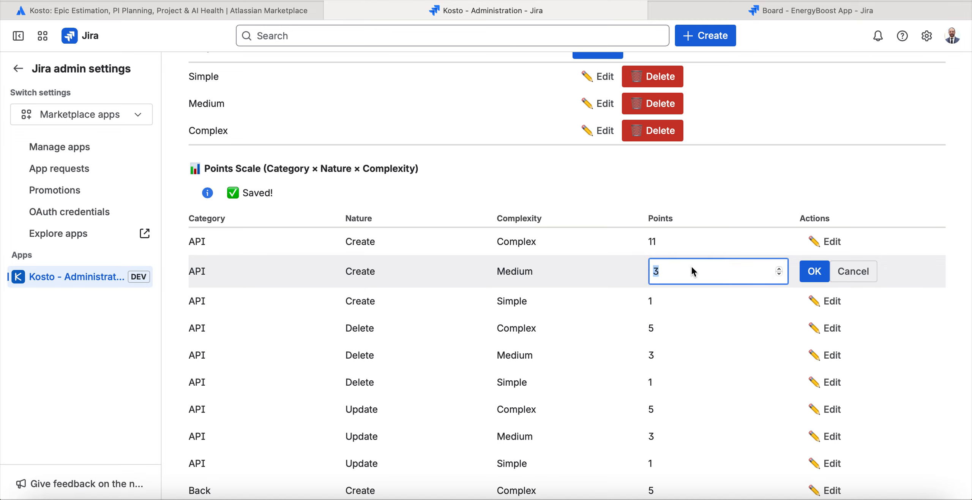
pyautogui.write('5')
pyautogui.click(807, 274)
pyautogui.click(816, 292)
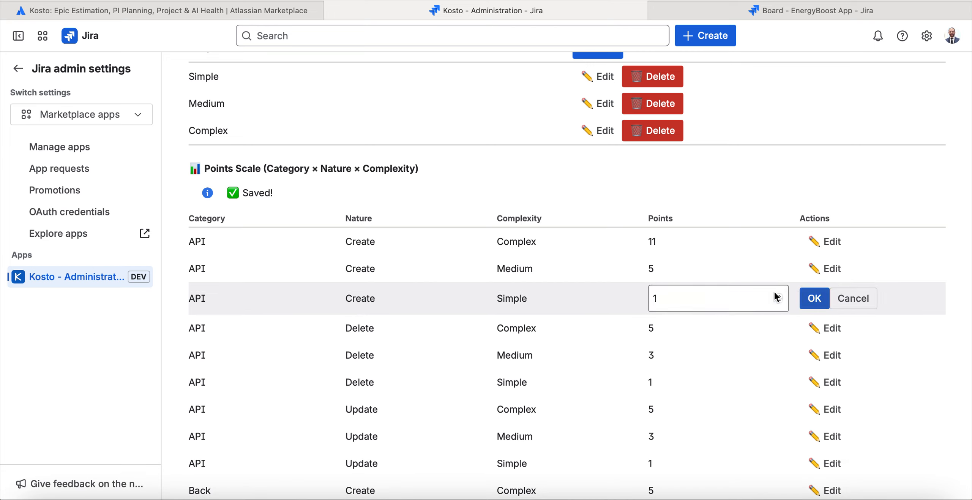
pyautogui.click(718, 297)
pyautogui.press('BackSpace')
pyautogui.write('3')
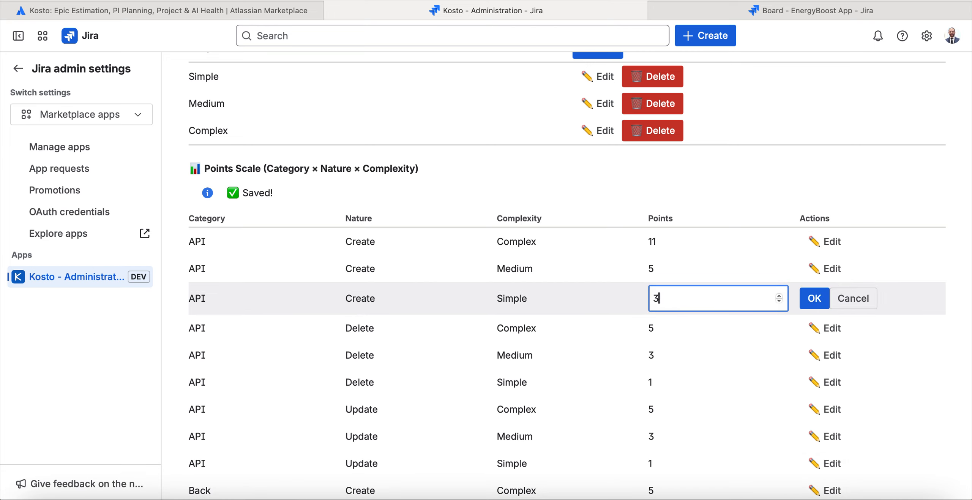
pyautogui.click(800, 297)
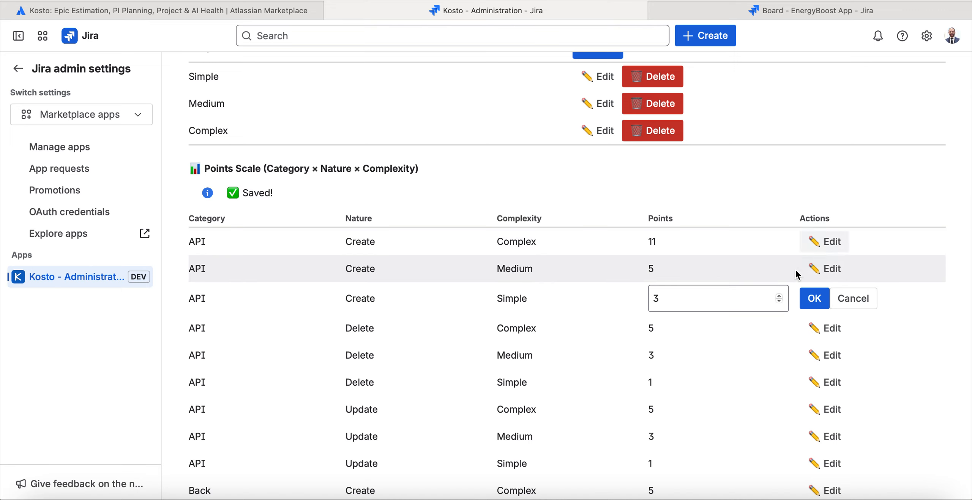
pyautogui.click(809, 296)
# Set the points for the API, Create, Complex combination to 13 in the points scale.
pyautogui.click(840, 244)
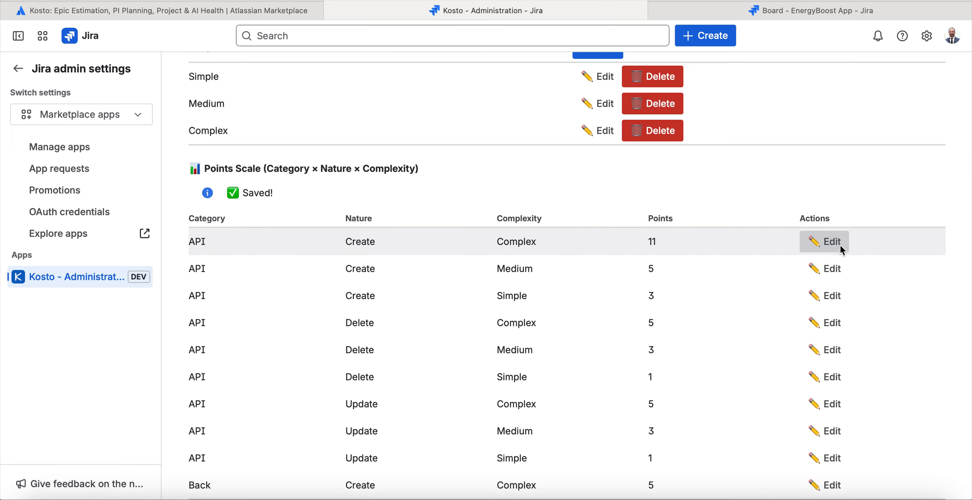
pyautogui.doubleClick(736, 249)
pyautogui.write('13')
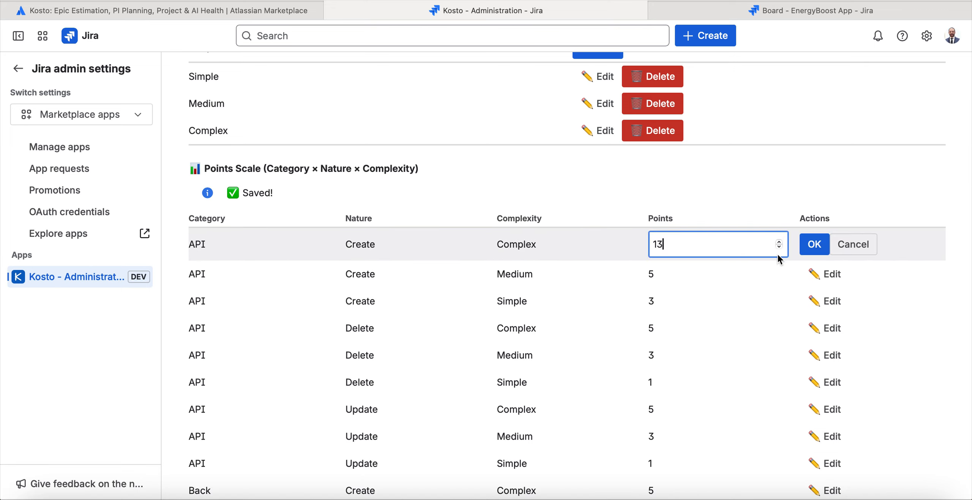
pyautogui.click(825, 244)
# Open the PI Planning configuration of the DataProdigy WebPortal project.
pyautogui.scroll(-1, 641, 266)
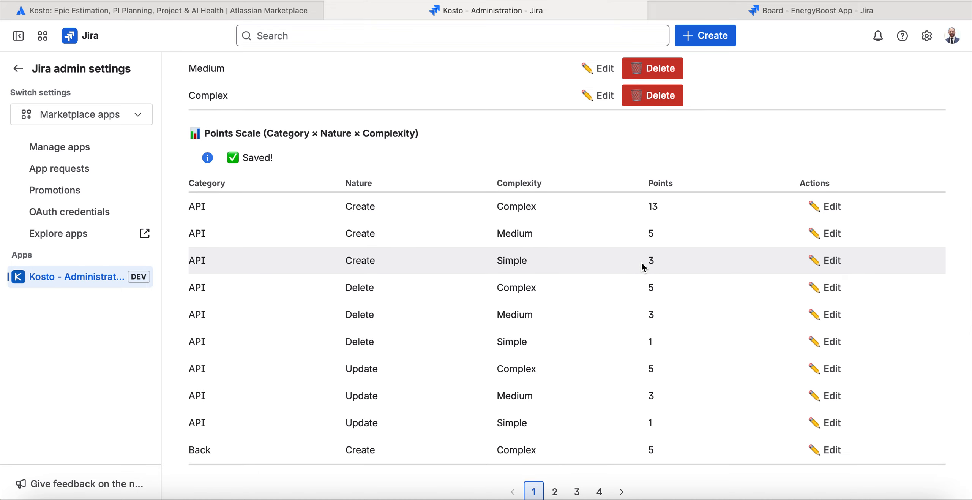
pyautogui.scroll(2, 642, 266)
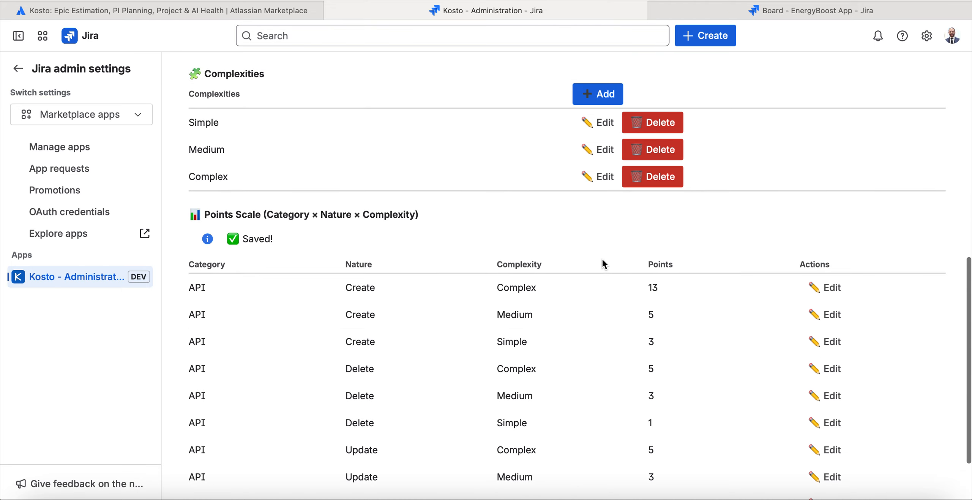
pyautogui.scroll(12, 547, 253)
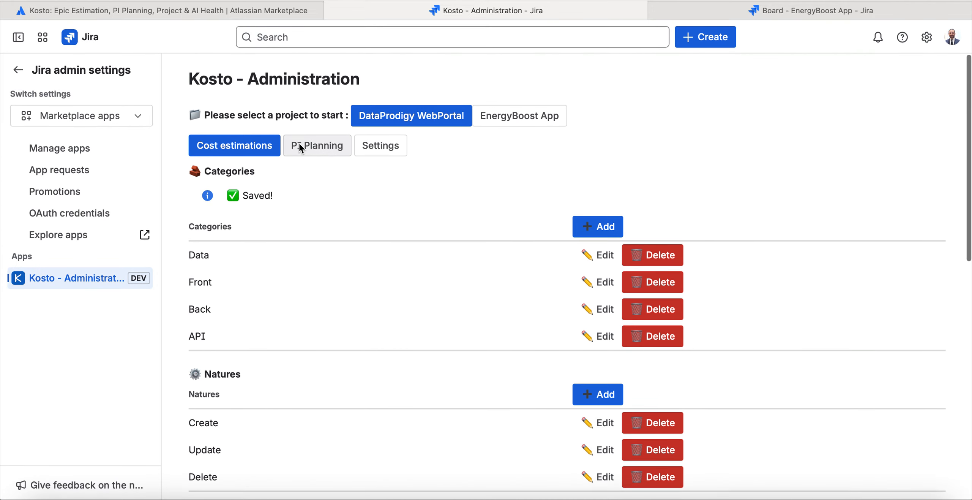
pyautogui.click(300, 143)
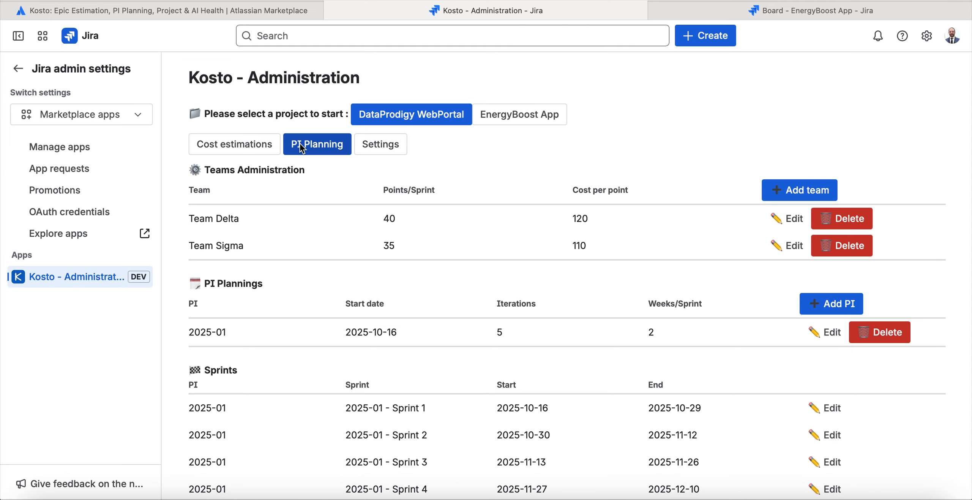
# Add a team named Team Sigma with 50 points per sprint and a cost per point of 400.
pyautogui.click(798, 190)
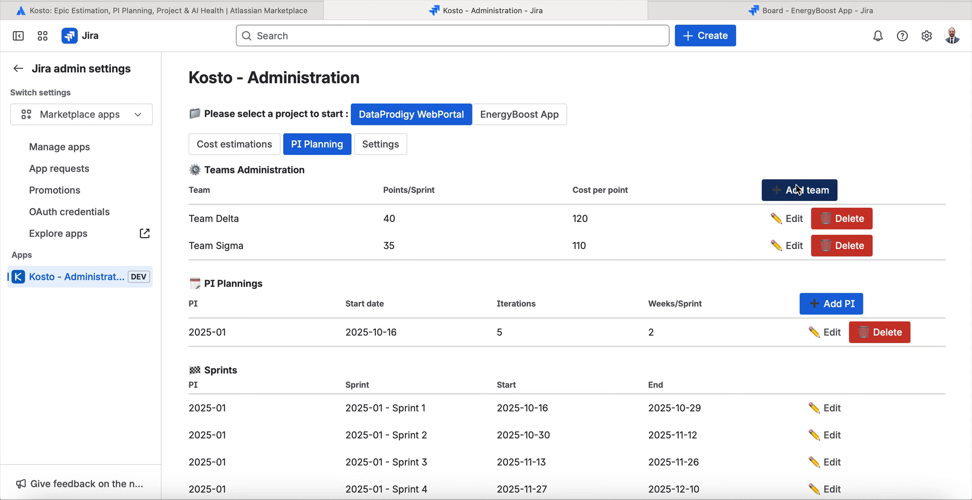
pyautogui.click(304, 209)
pyautogui.write('Te')
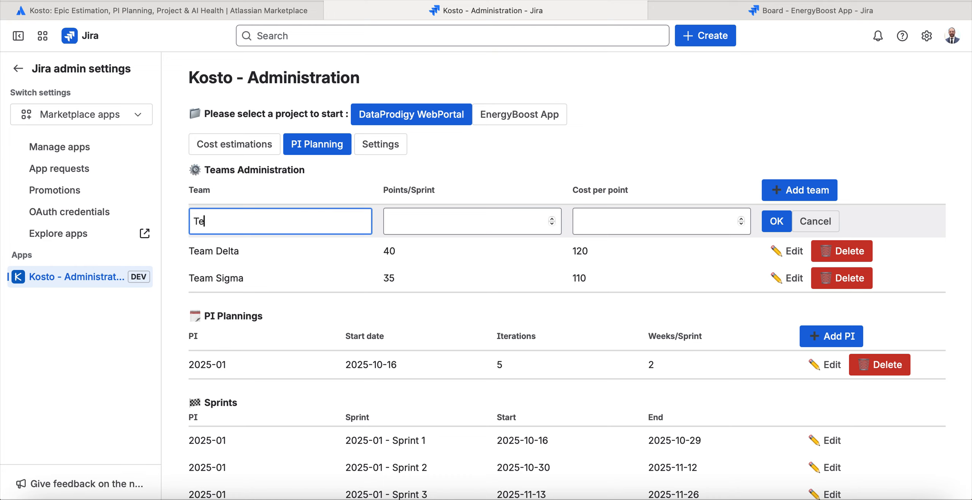
pyautogui.write('am Sigma')
pyautogui.click(454, 224)
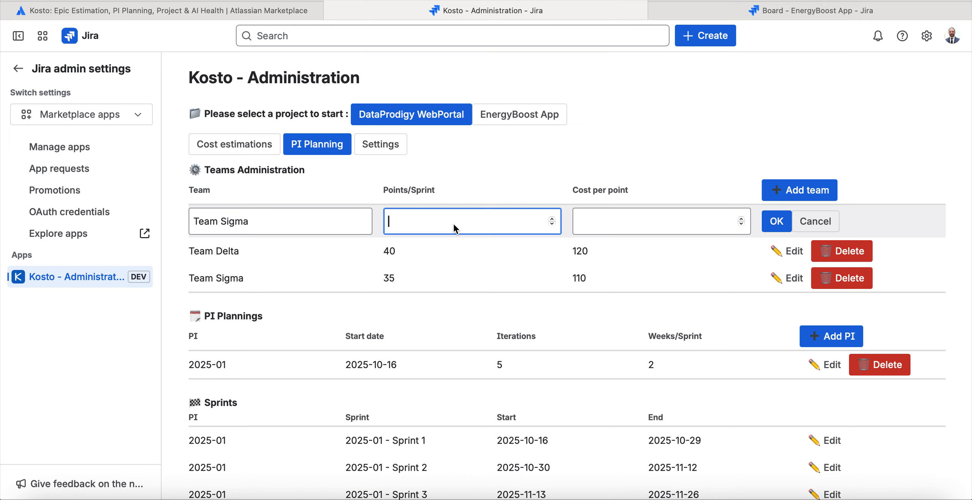
pyautogui.write('50')
pyautogui.click(623, 229)
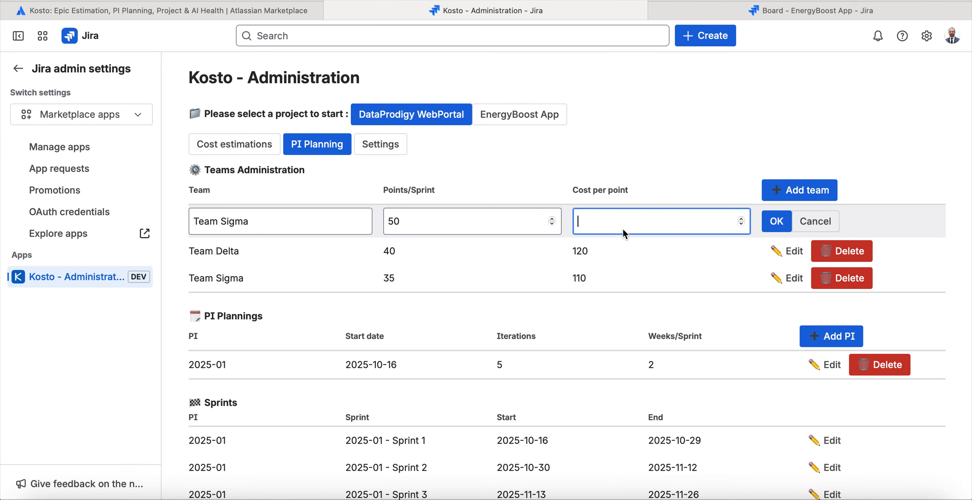
pyautogui.write('400')
pyautogui.click(776, 224)
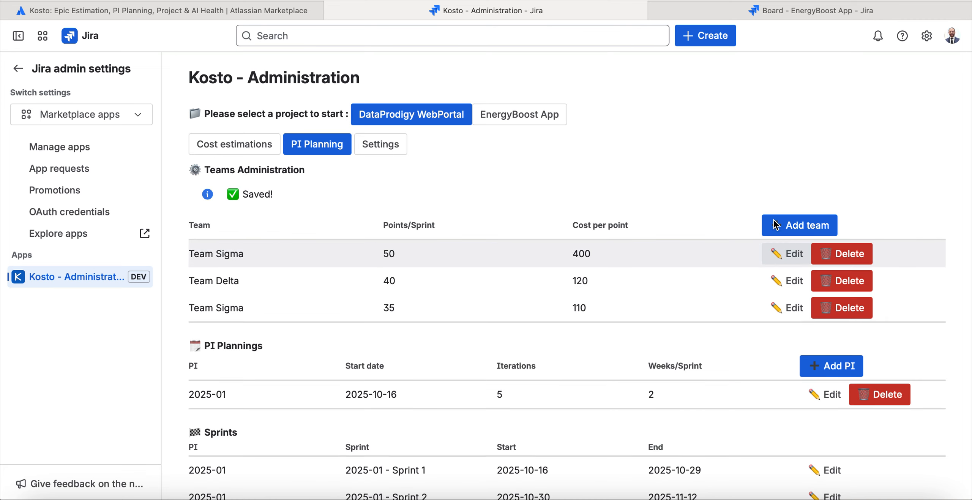
pyautogui.moveTo(592, 255); pyautogui.dragTo(571, 255)
pyautogui.click(607, 256)
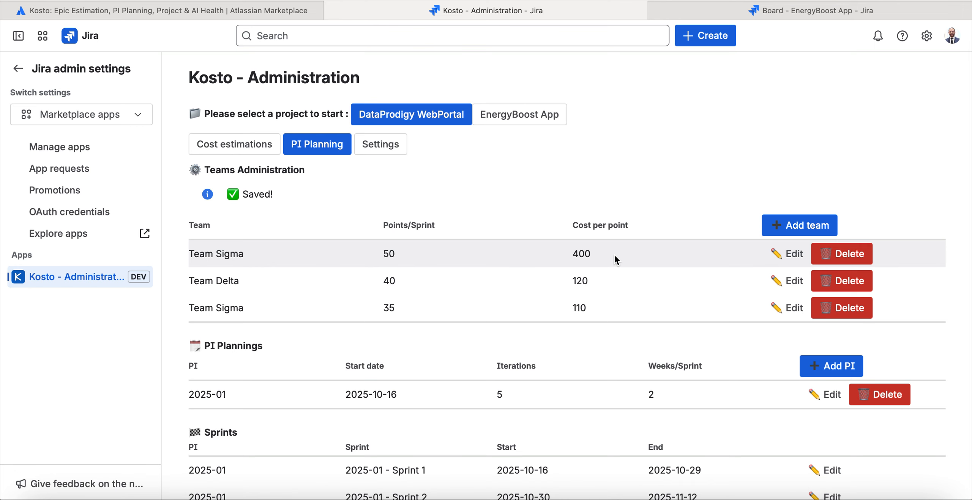
# Start a new PI planning entry for the DataProdigy WebPortal project and name it 2025-02.
pyautogui.scroll(-4, 620, 258)
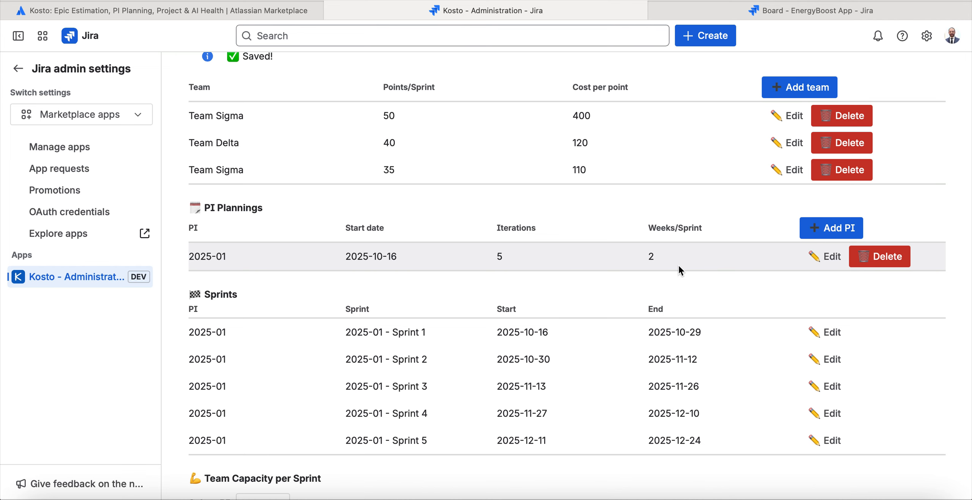
pyautogui.click(824, 233)
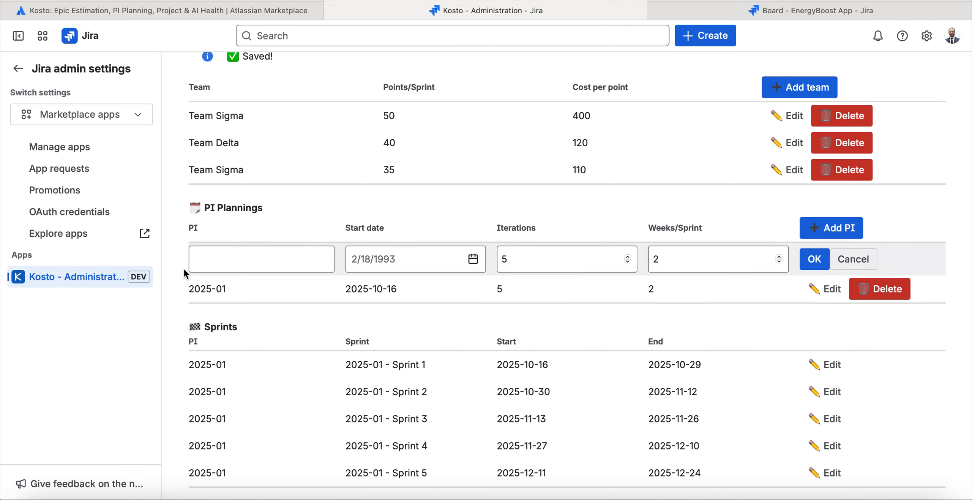
pyautogui.moveTo(221, 291); pyautogui.dragTo(190, 291)
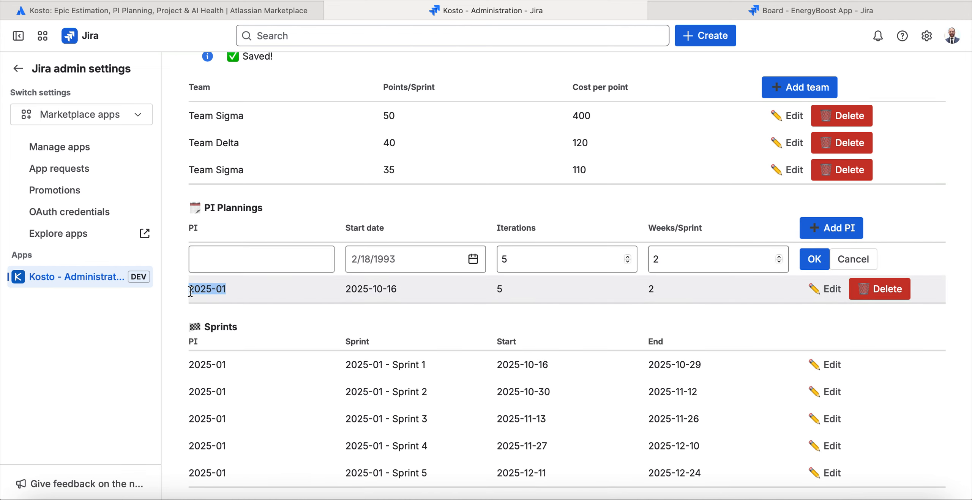
pyautogui.click(243, 259)
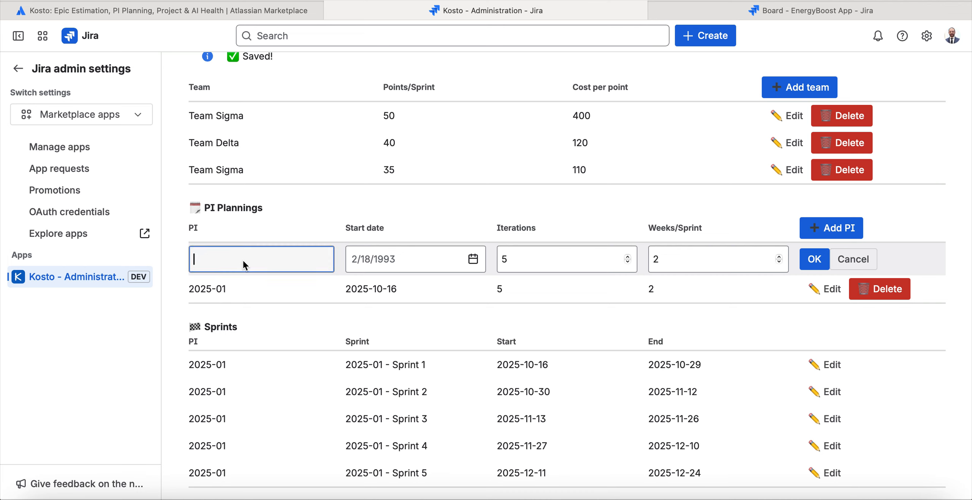
pyautogui.scroll(3, 276, 256)
pyautogui.scroll(-3, 274, 266)
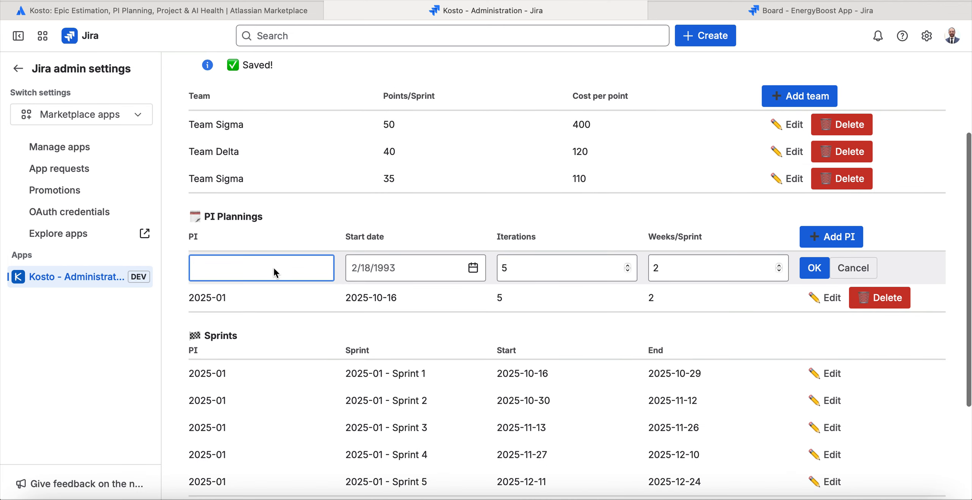
pyautogui.write('2025-02')
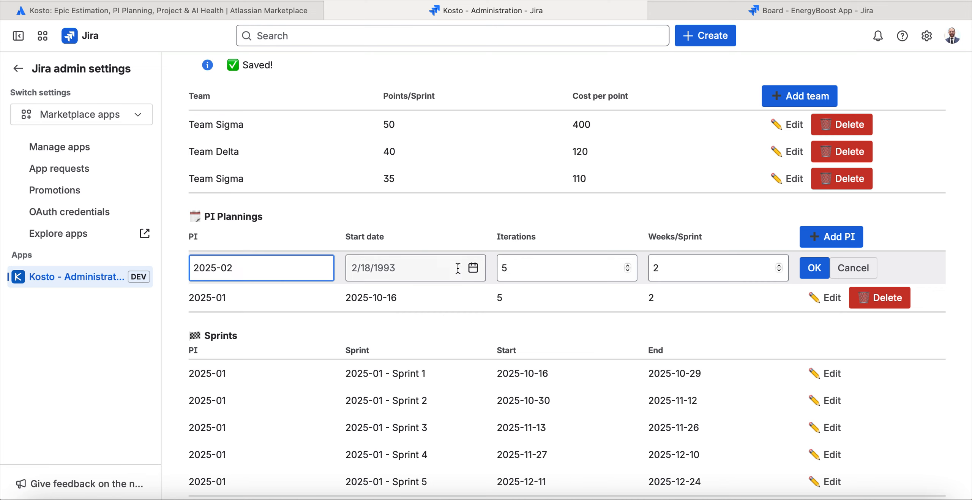
# Set the new PI's start date to 10/20/2025, keep 5 iterations and 2 weeks per sprint, and save it.
pyautogui.click(472, 268)
pyautogui.click(409, 418)
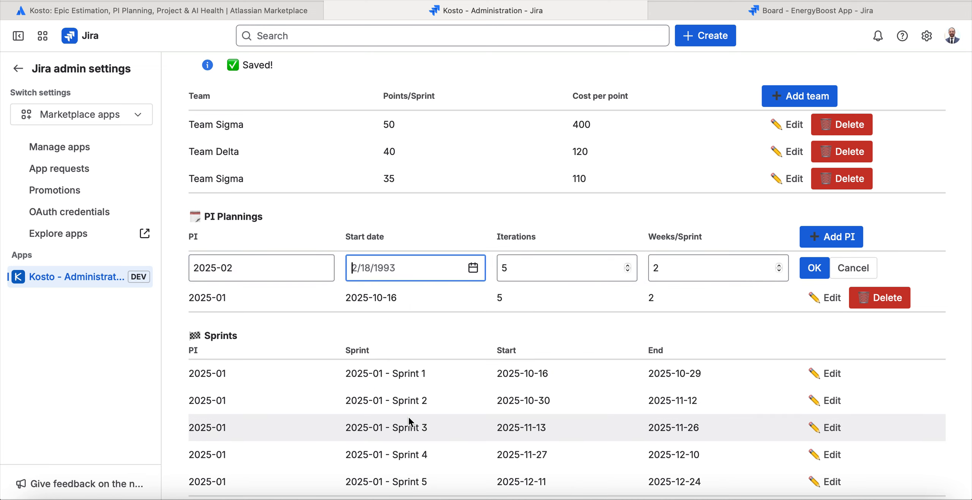
pyautogui.doubleClick(516, 271)
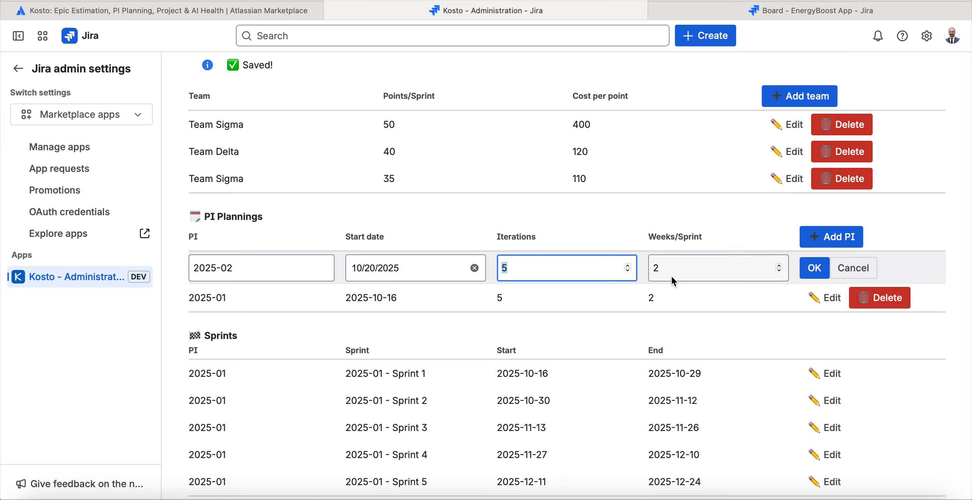
pyautogui.doubleClick(685, 270)
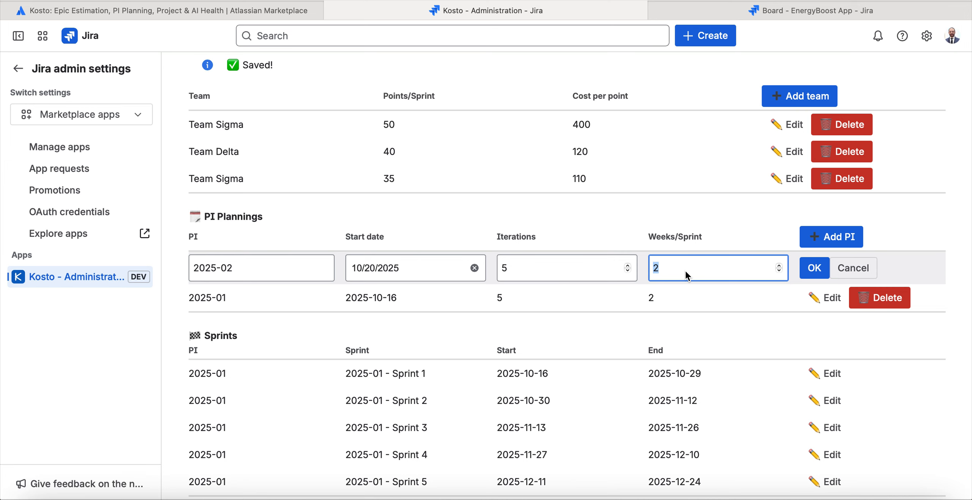
pyautogui.doubleClick(528, 236)
pyautogui.doubleClick(694, 239)
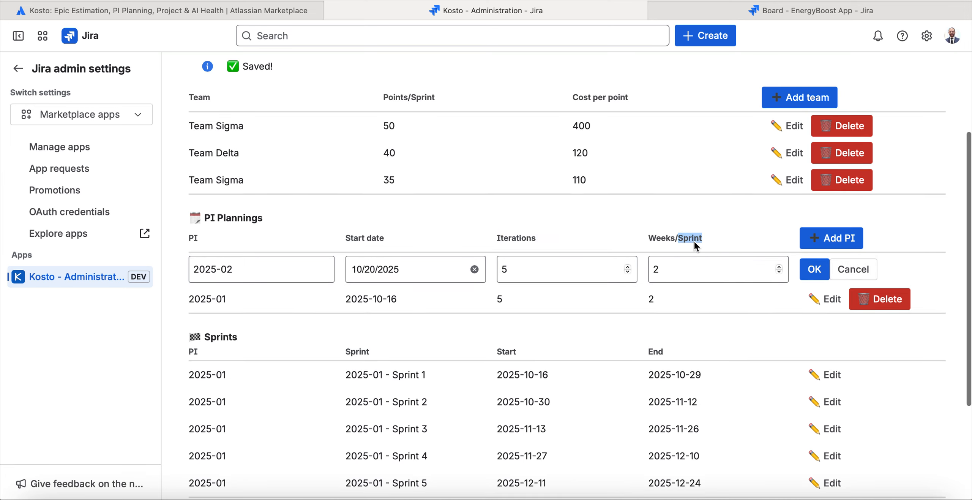
pyautogui.click(532, 266)
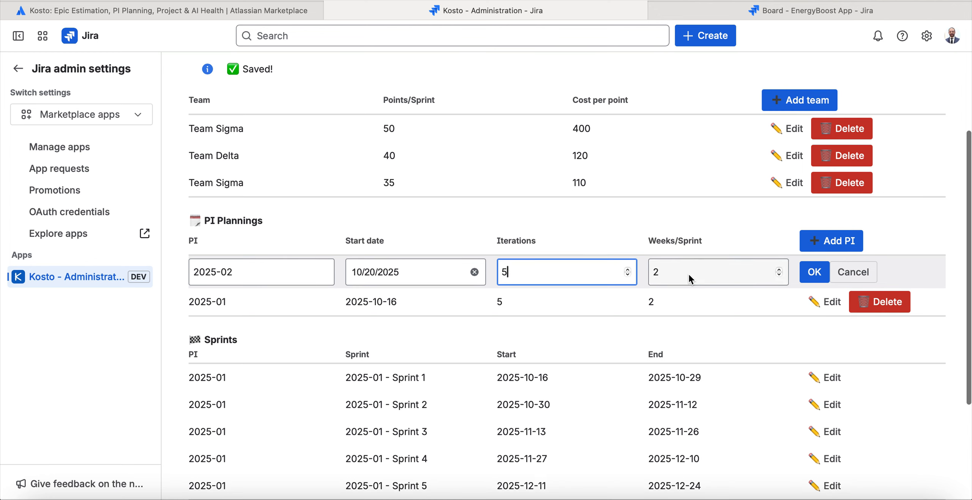
pyautogui.click(689, 273)
pyautogui.click(528, 278)
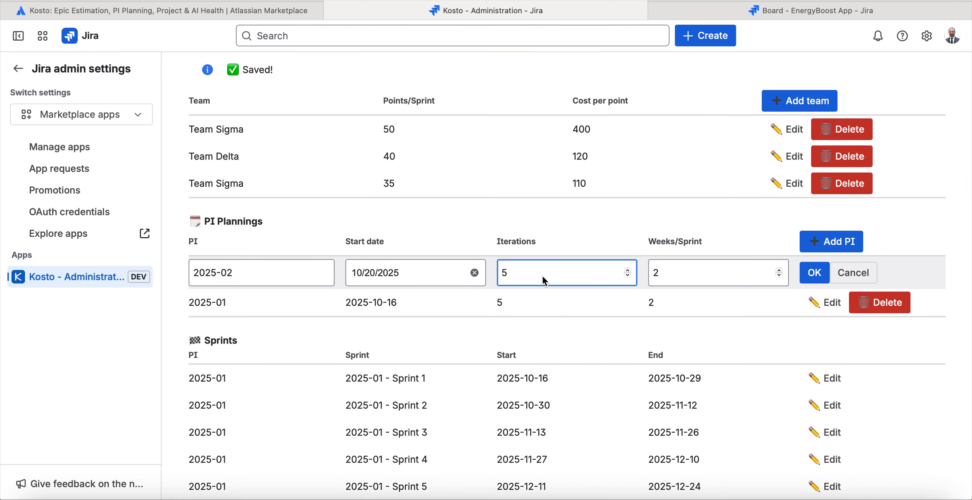
pyautogui.click(677, 279)
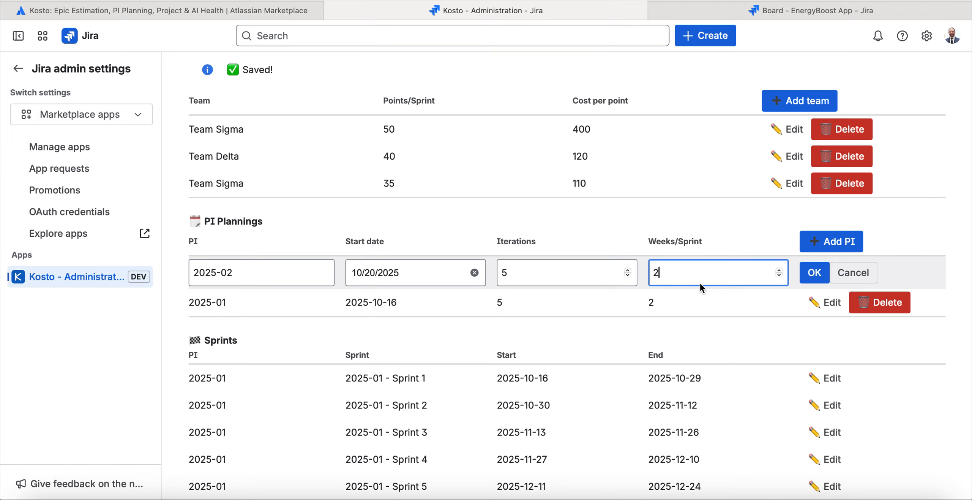
pyautogui.click(819, 279)
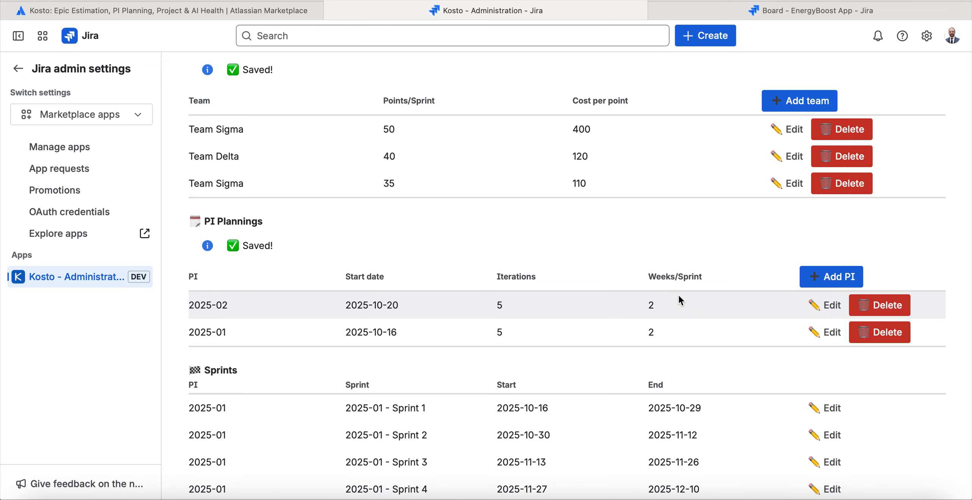
# Review the sprints generated for PI 2025-02 and inspect the editable start and end dates of its Sprint 1.
pyautogui.scroll(-2, 678, 305)
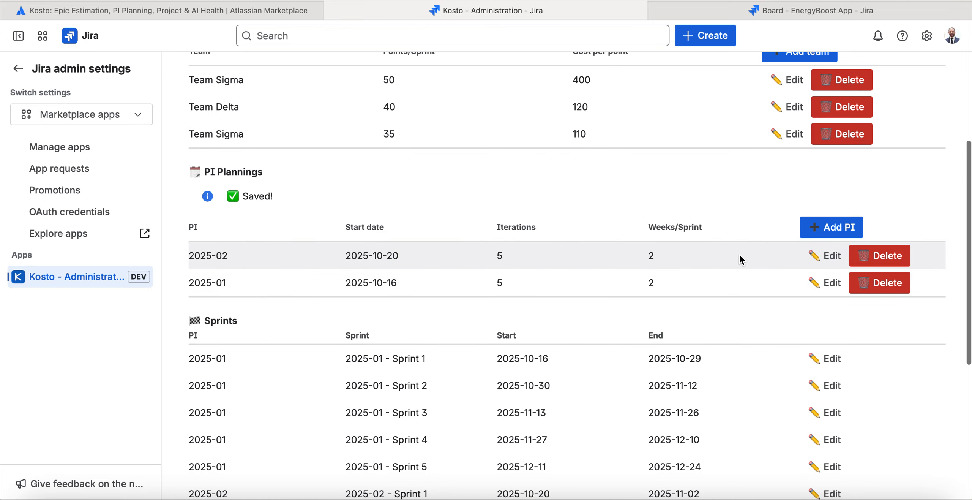
pyautogui.scroll(-8, 620, 247)
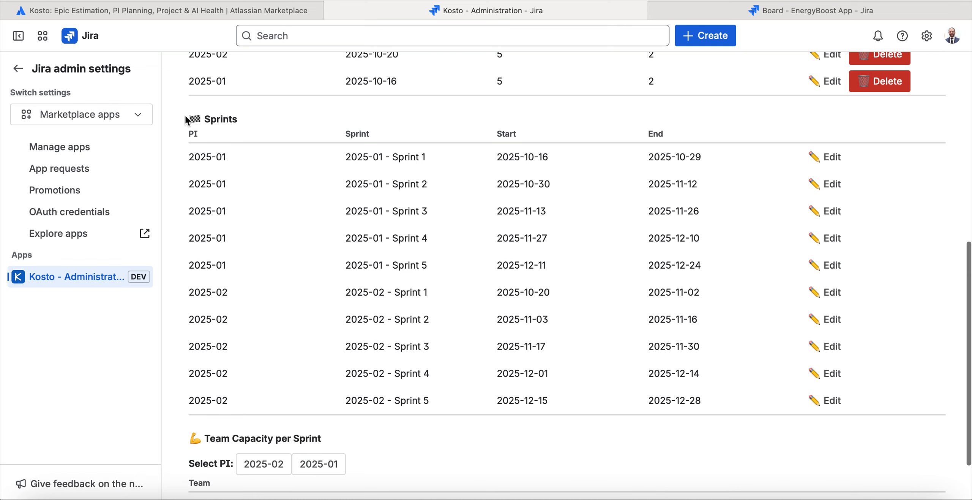
pyautogui.moveTo(189, 116); pyautogui.dragTo(646, 402)
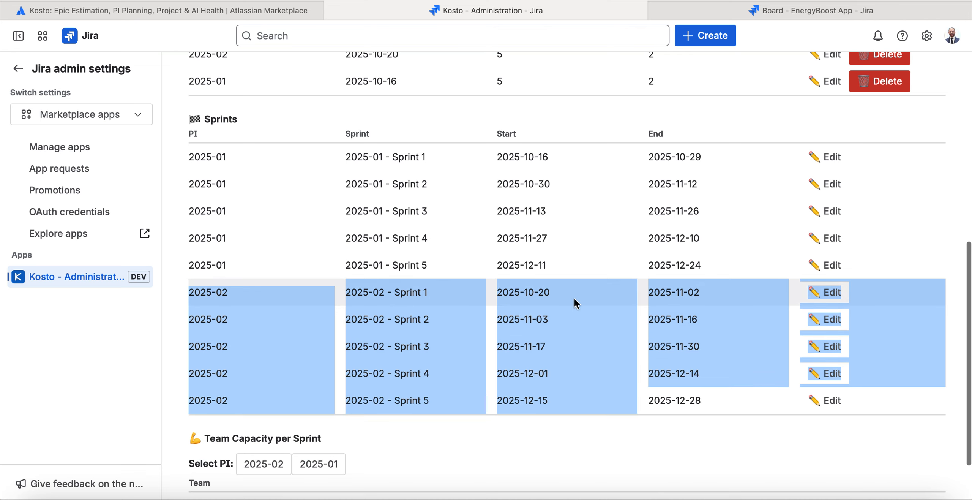
pyautogui.click(824, 293)
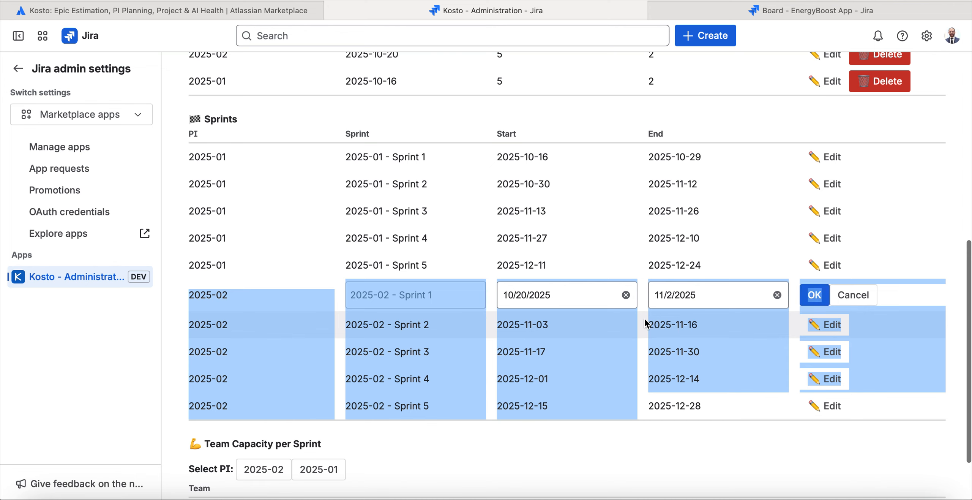
pyautogui.click(552, 293)
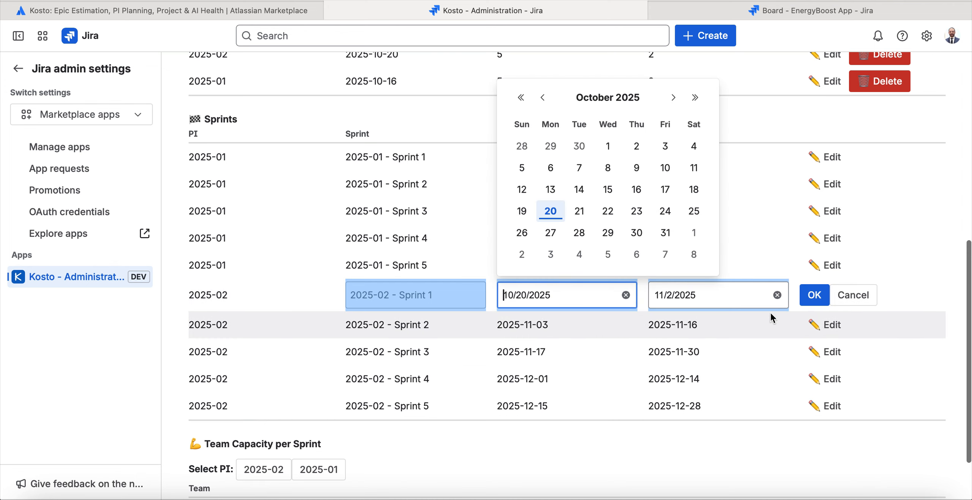
pyautogui.click(844, 297)
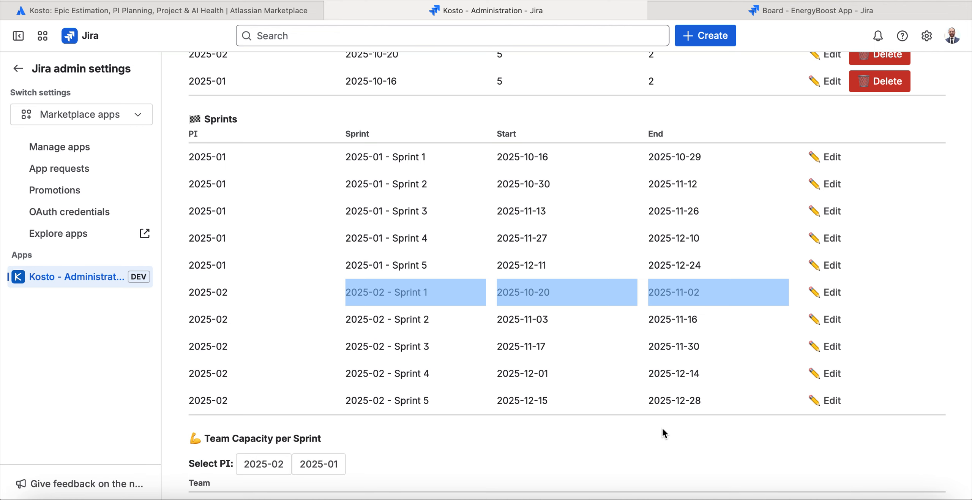
# Show the team capacity per sprint for PI 2025-02.
pyautogui.scroll(-2, 666, 425)
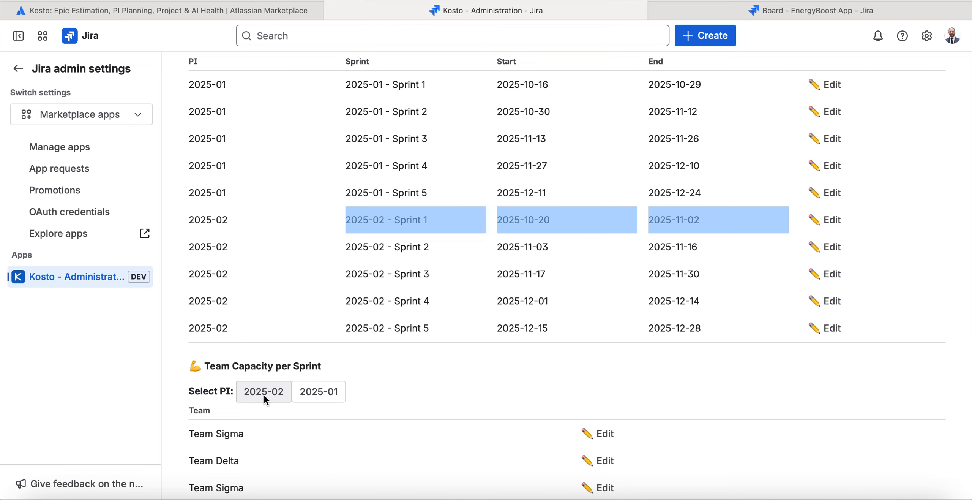
pyautogui.click(278, 395)
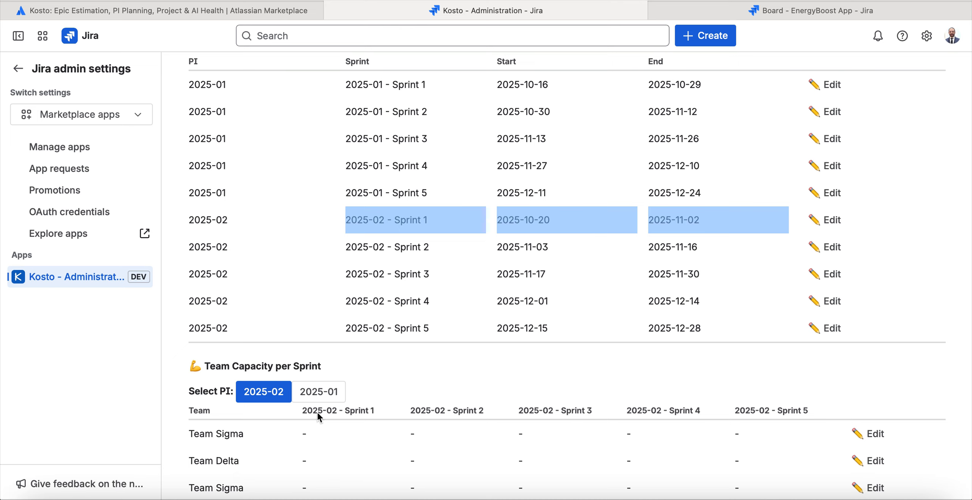
pyautogui.click(316, 398)
pyautogui.click(276, 394)
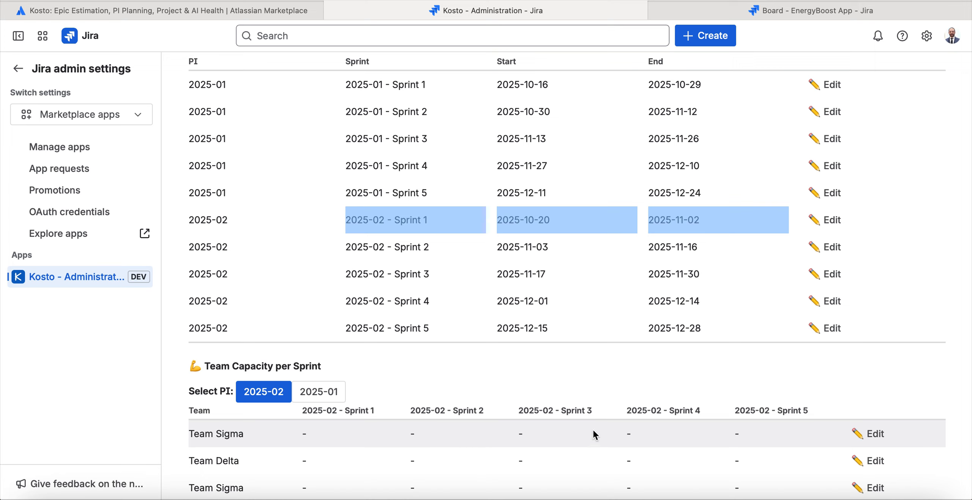
# Edit the first Team Sigma's capacity for PI 2025-02, keeping 50 for Sprint 1 and setting Sprint 2 to 40.
pyautogui.click(878, 437)
pyautogui.click(343, 435)
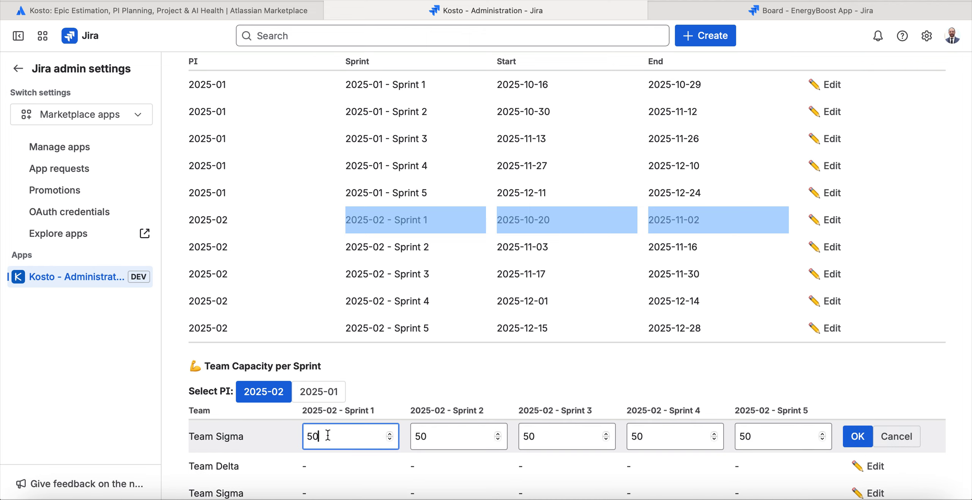
pyautogui.press('Return')
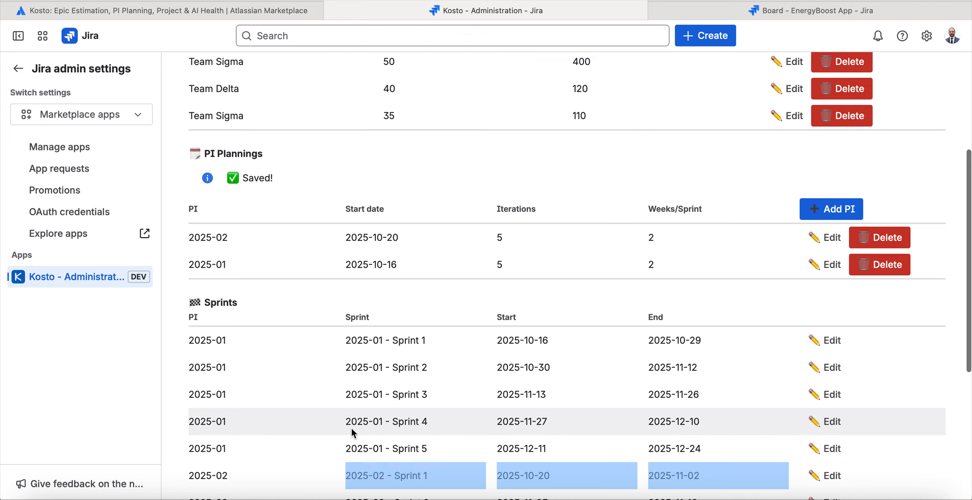
pyautogui.scroll(5, 395, 296)
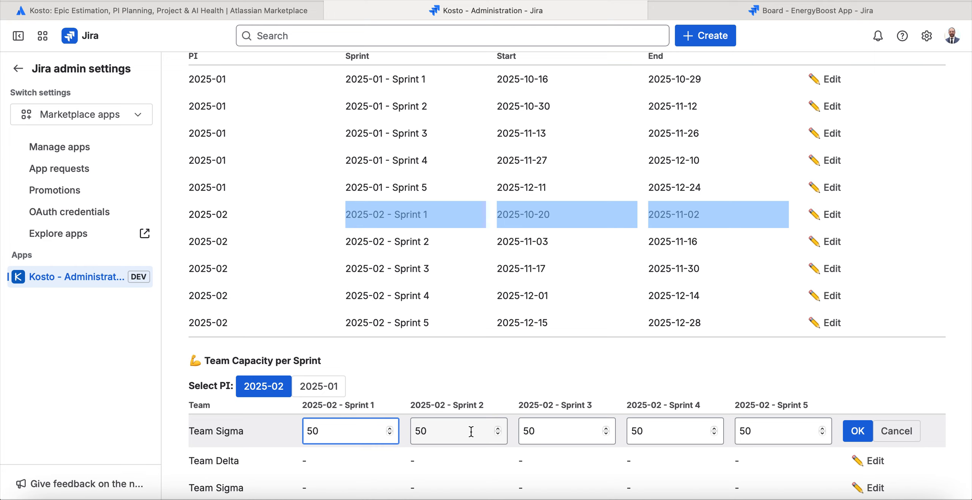
pyautogui.click(496, 434)
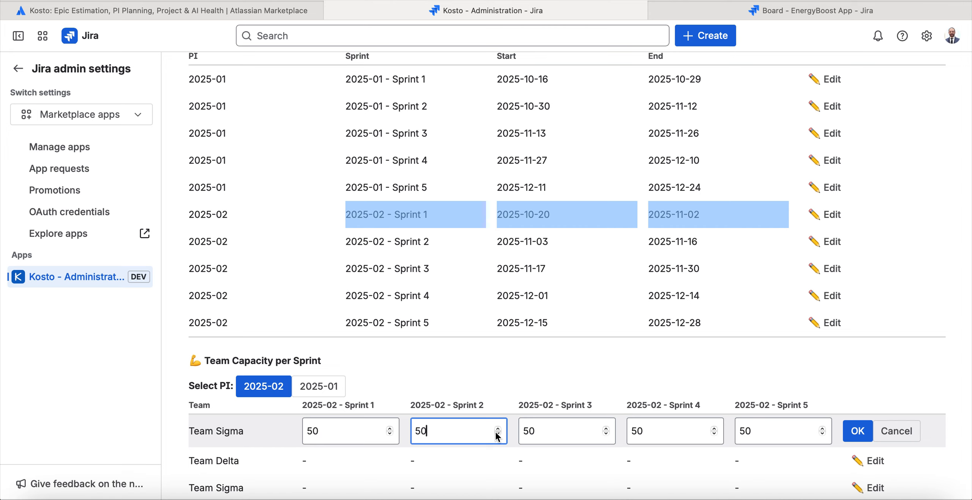
pyautogui.click(497, 434)
pyautogui.click(497, 433)
pyautogui.click(496, 433)
pyautogui.click(497, 433)
pyautogui.click(497, 433)
pyautogui.click(496, 433)
pyautogui.click(496, 433)
pyautogui.click(497, 433)
pyautogui.click(498, 434)
# Set the first Team Sigma's capacity to 47 for Sprint 3 and 60 for Sprint 4, and save the row.
pyautogui.click(607, 433)
pyautogui.click(607, 433)
pyautogui.click(607, 434)
pyautogui.click(606, 433)
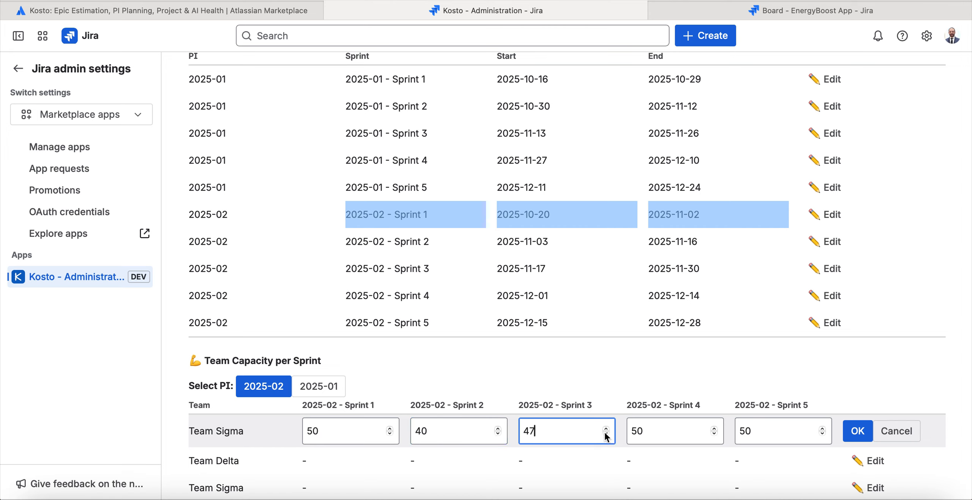
pyautogui.click(714, 430)
pyautogui.click(715, 429)
pyautogui.click(714, 429)
pyautogui.click(715, 430)
pyautogui.click(714, 430)
pyautogui.click(714, 429)
pyautogui.click(715, 430)
pyautogui.click(715, 429)
pyautogui.click(715, 430)
pyautogui.click(715, 429)
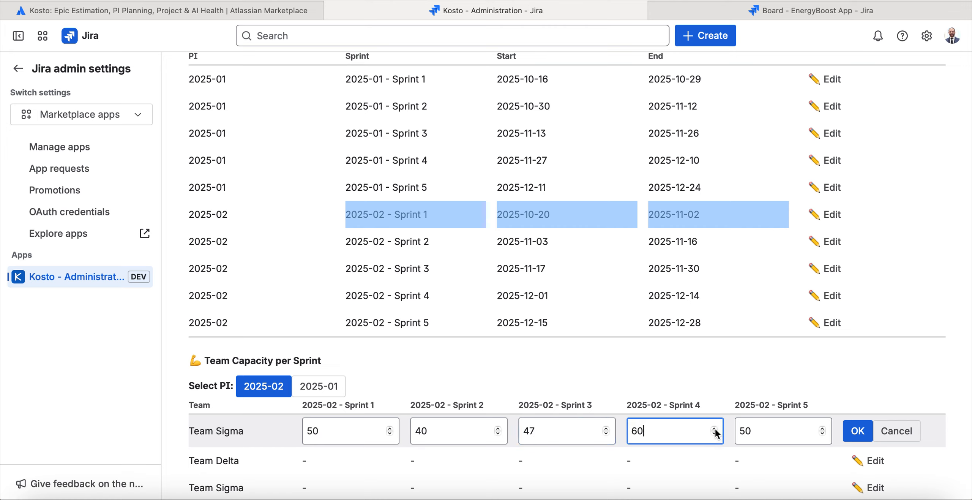
pyautogui.click(859, 431)
# Save the default PI 2025-02 capacities of 40 per sprint for Team Delta and 35 per sprint for the second Team Sigma.
pyautogui.scroll(-2, 871, 439)
pyautogui.click(873, 461)
pyautogui.click(863, 461)
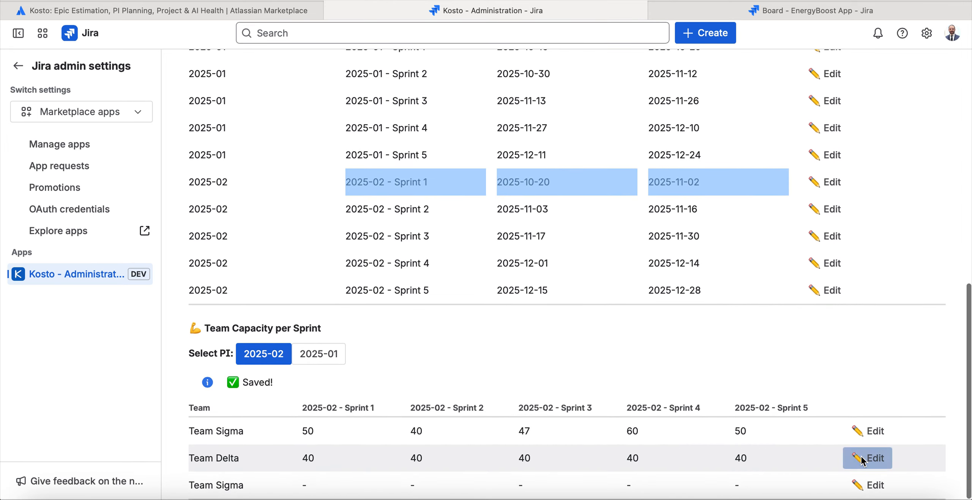
pyautogui.click(870, 485)
pyautogui.click(860, 489)
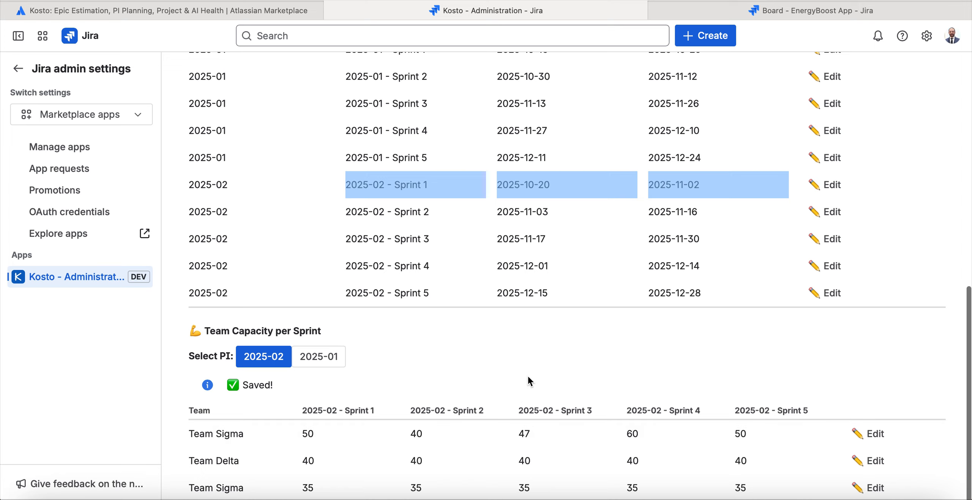
pyautogui.scroll(15, 569, 374)
pyautogui.scroll(-10, 569, 377)
pyautogui.scroll(10, 570, 377)
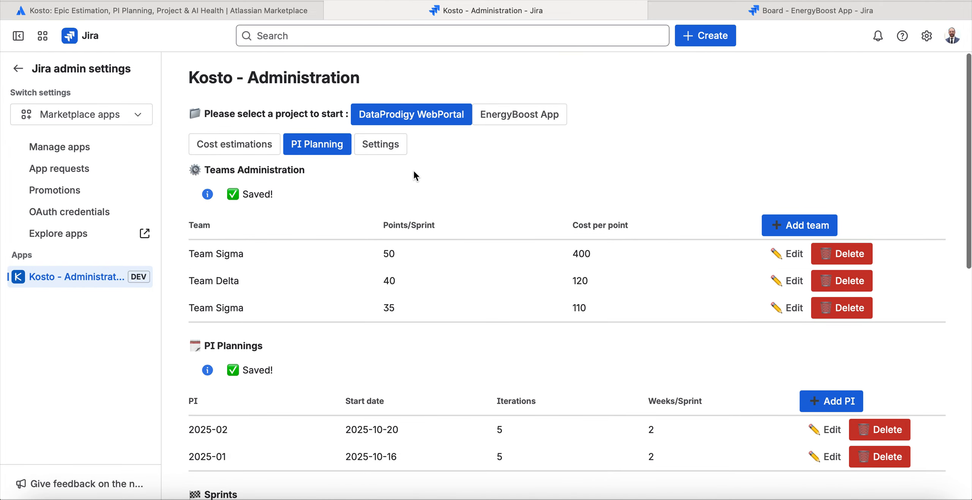
pyautogui.scroll(-10, 478, 246)
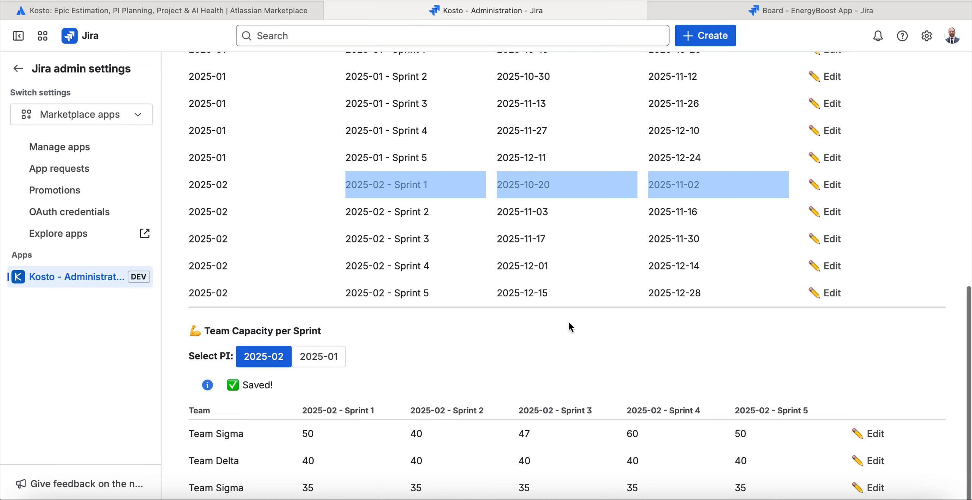
pyautogui.scroll(8, 569, 323)
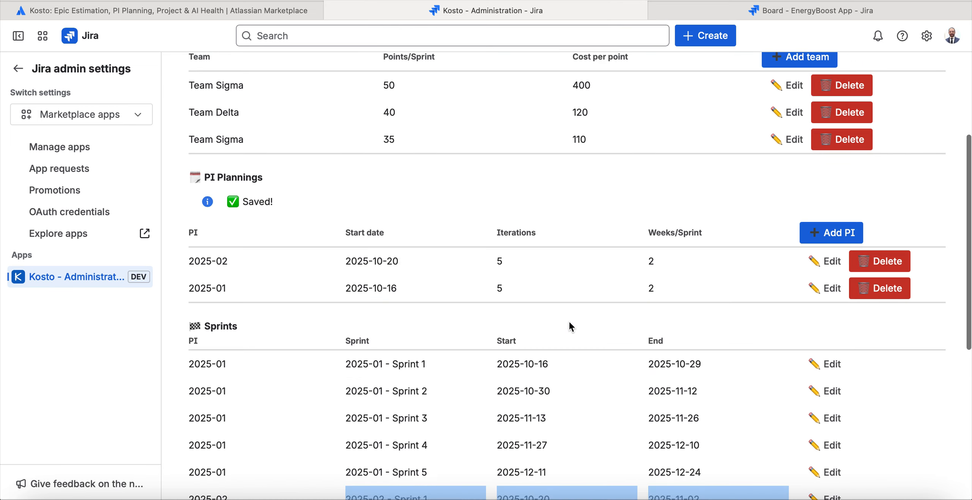
pyautogui.scroll(4, 553, 199)
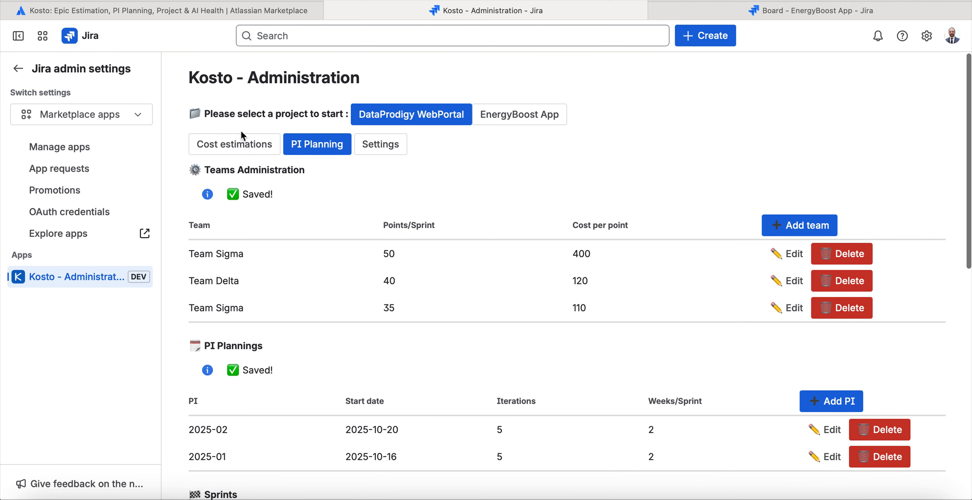
# Review the cost estimation, PI planning and application settings pages of the DataProdigy WebPortal project.
pyautogui.click(235, 145)
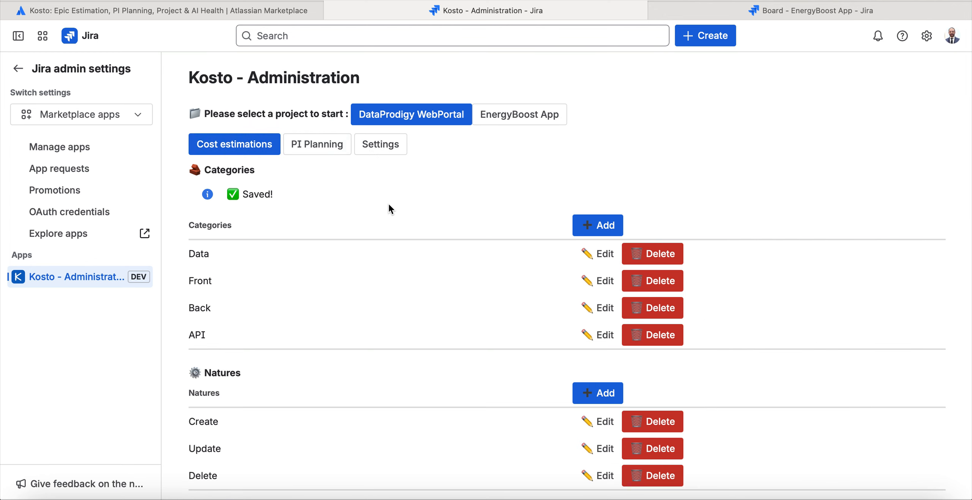
pyautogui.scroll(-3, 389, 205)
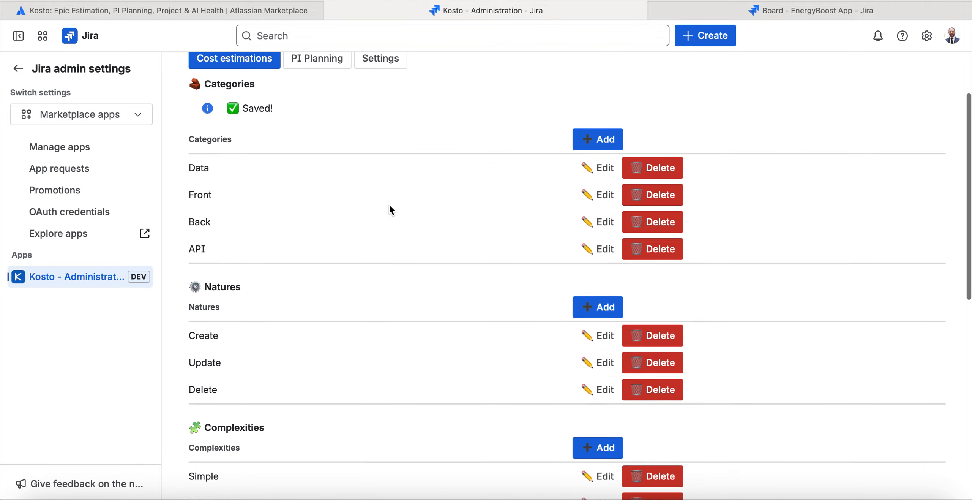
pyautogui.scroll(3, 390, 205)
pyautogui.scroll(-1, 391, 205)
pyautogui.click(384, 145)
pyautogui.click(262, 146)
pyautogui.click(312, 147)
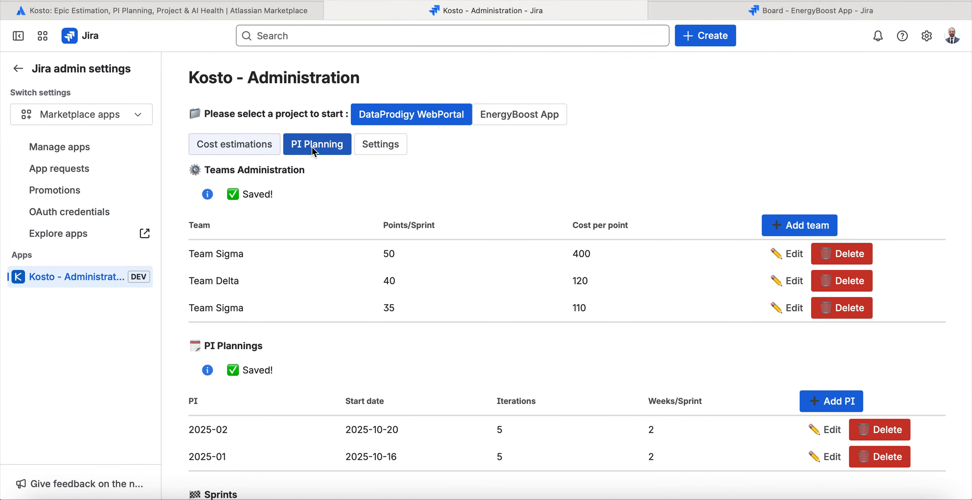
pyautogui.click(237, 144)
pyautogui.click(372, 149)
pyautogui.click(277, 147)
pyautogui.click(300, 147)
pyautogui.click(360, 148)
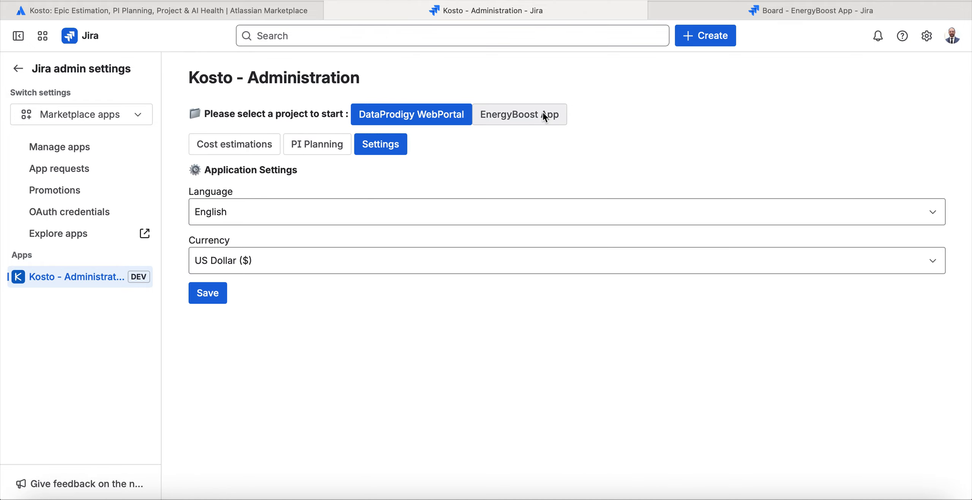
# Switch to the EnergyBoost App project and review its cost estimation, PI planning and settings pages.
pyautogui.click(517, 111)
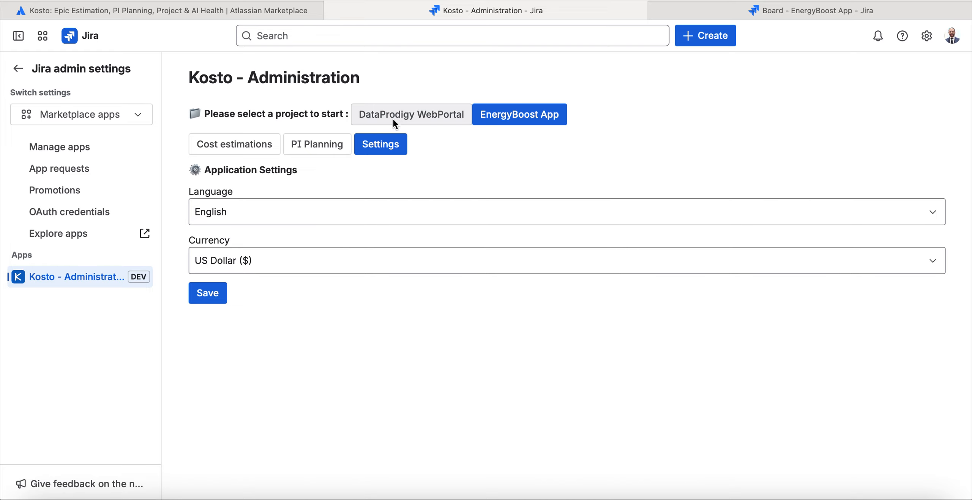
pyautogui.click(255, 141)
pyautogui.click(309, 145)
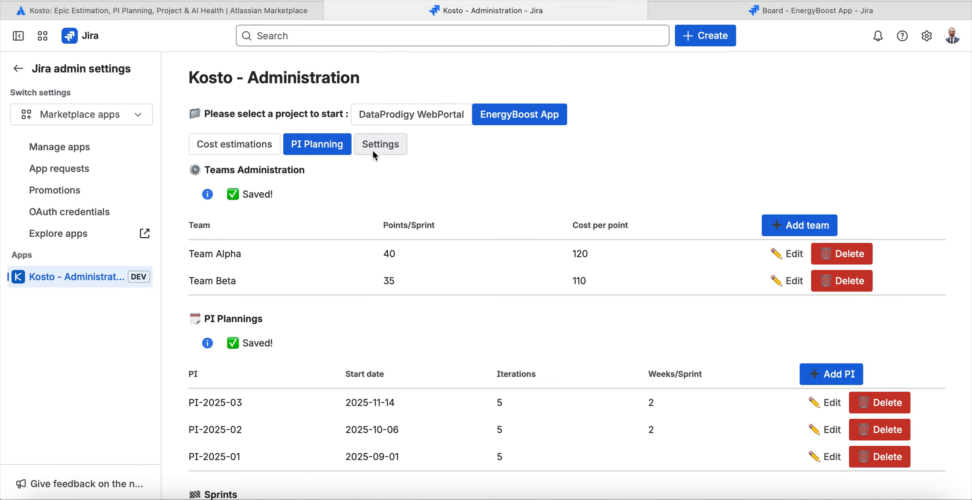
pyautogui.click(372, 149)
pyautogui.click(252, 147)
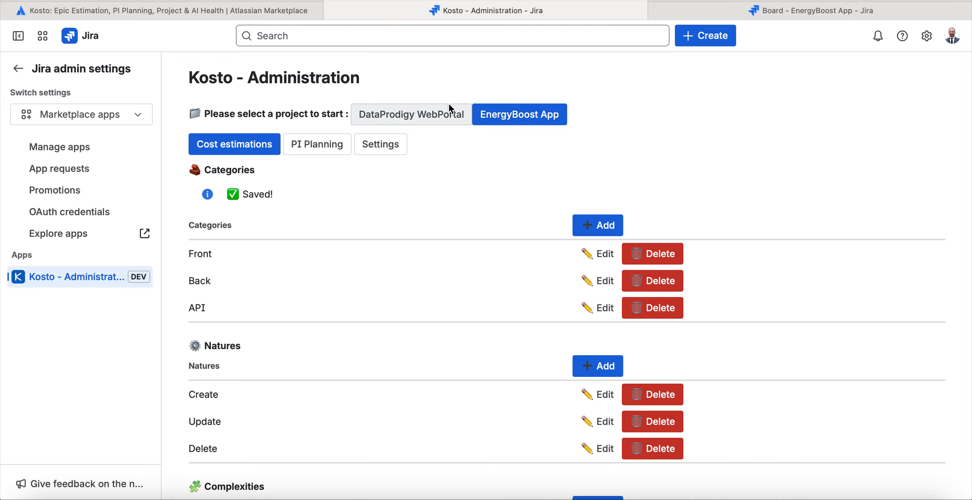
# Compare the cost estimation and PI planning configuration of DataProdigy WebPortal with EnergyBoost App's PI planning.
pyautogui.click(449, 114)
pyautogui.click(334, 151)
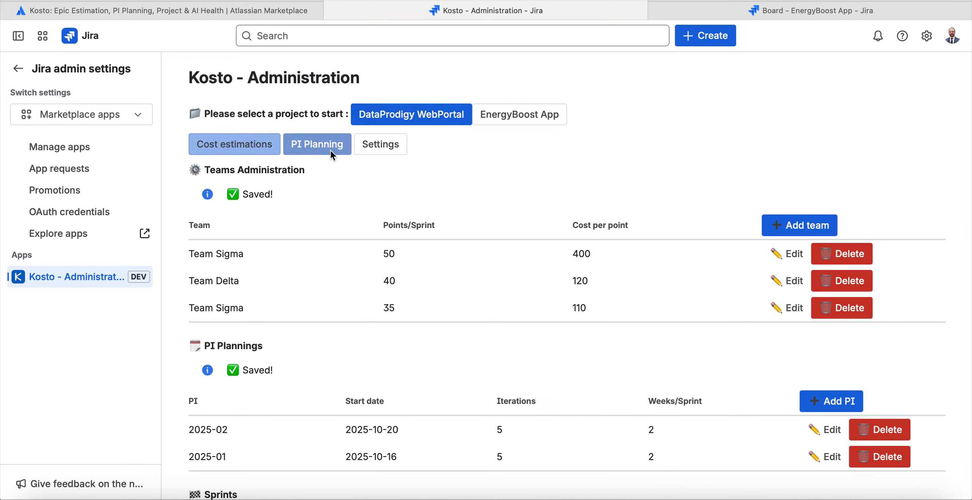
pyautogui.click(261, 144)
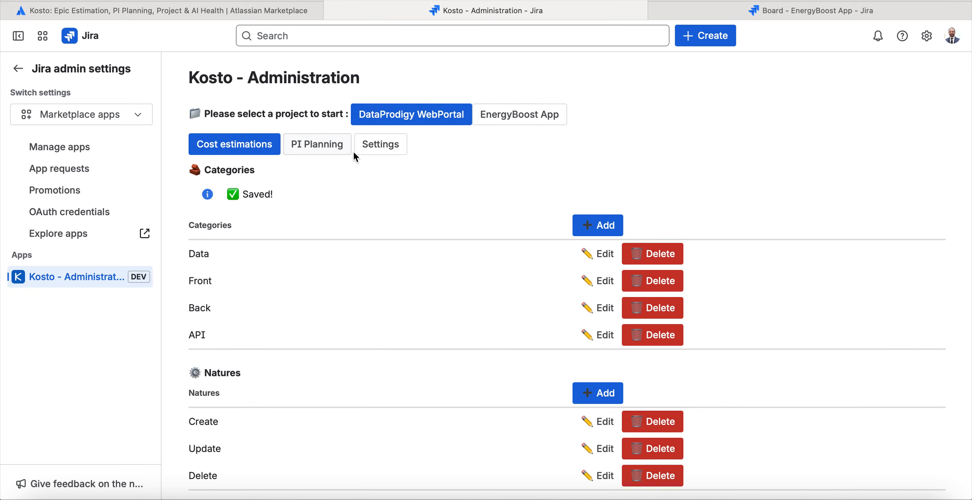
pyautogui.click(324, 146)
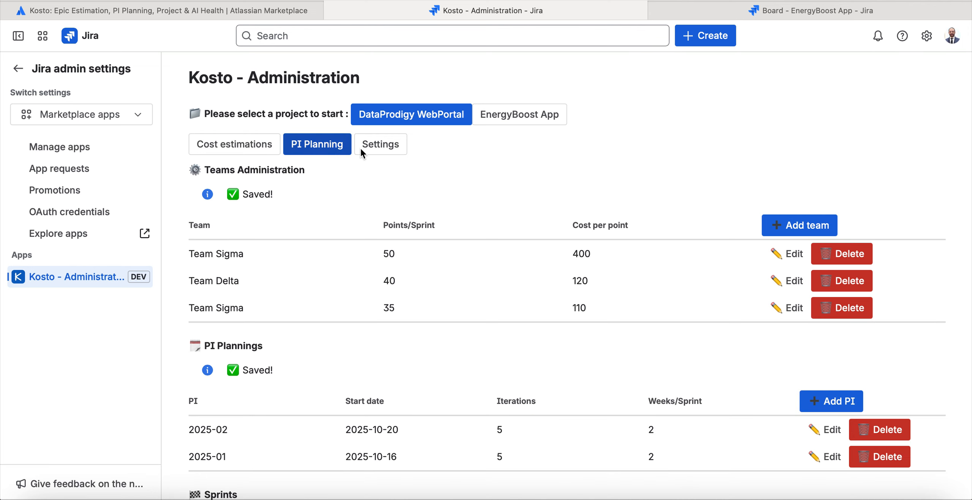
pyautogui.click(542, 117)
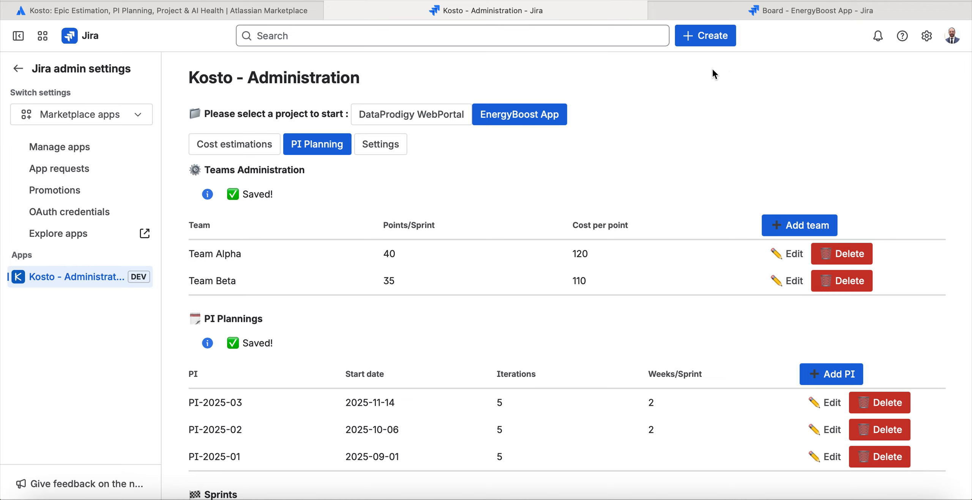
# Return to the EnergyBoost App board and close the open epic EBAPP-2.
pyautogui.click(726, 15)
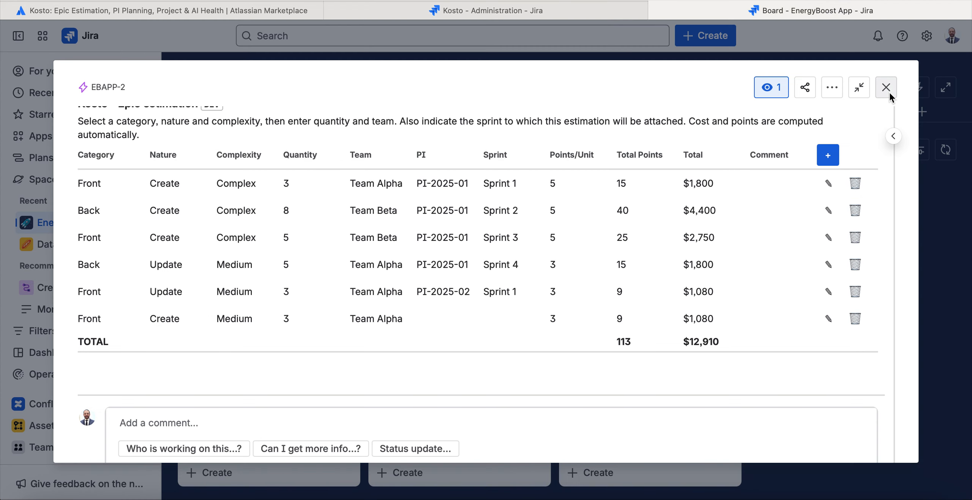
pyautogui.click(889, 93)
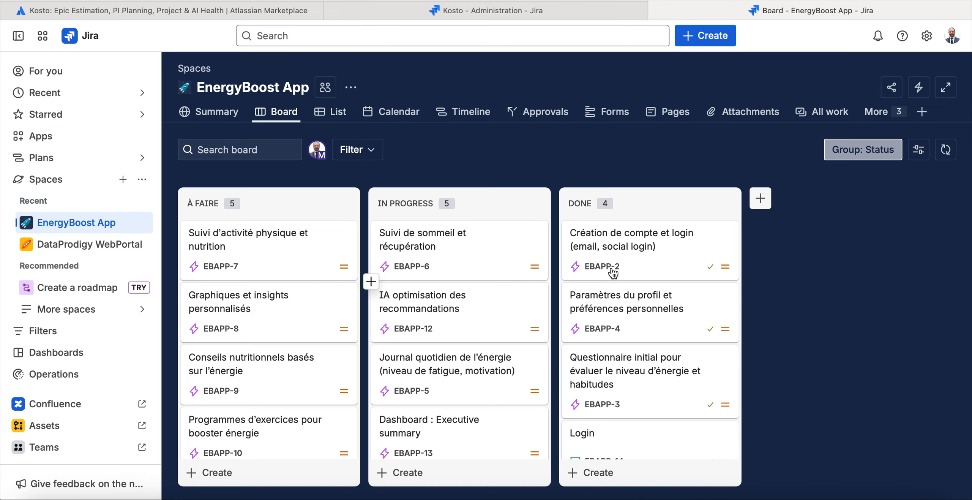
pyautogui.click(725, 266)
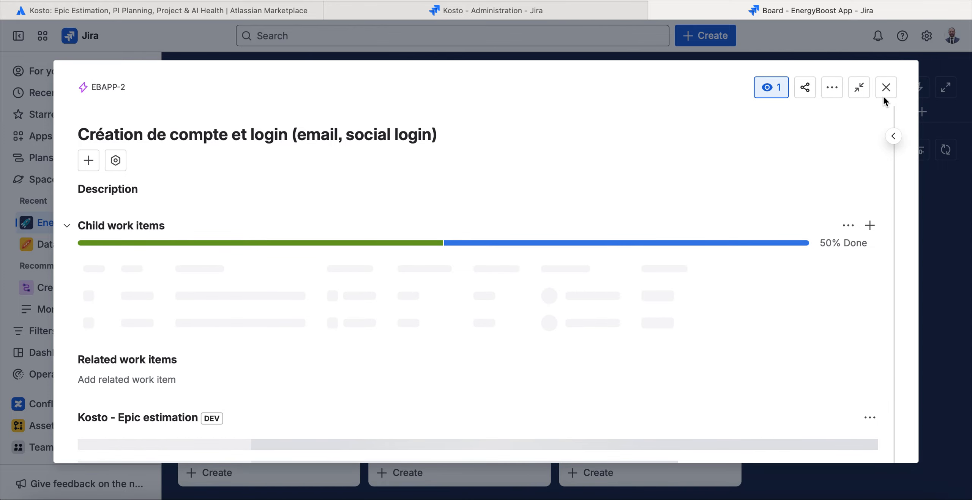
pyautogui.click(887, 88)
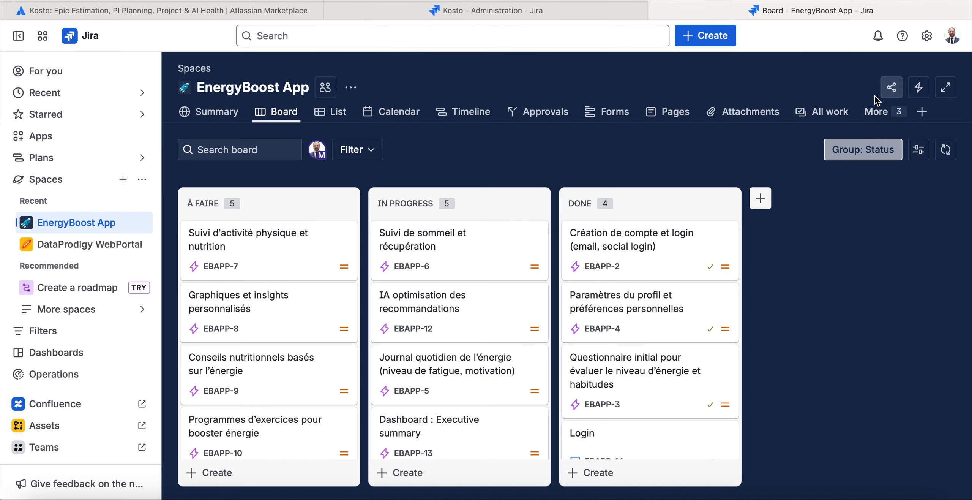
pyautogui.click(760, 198)
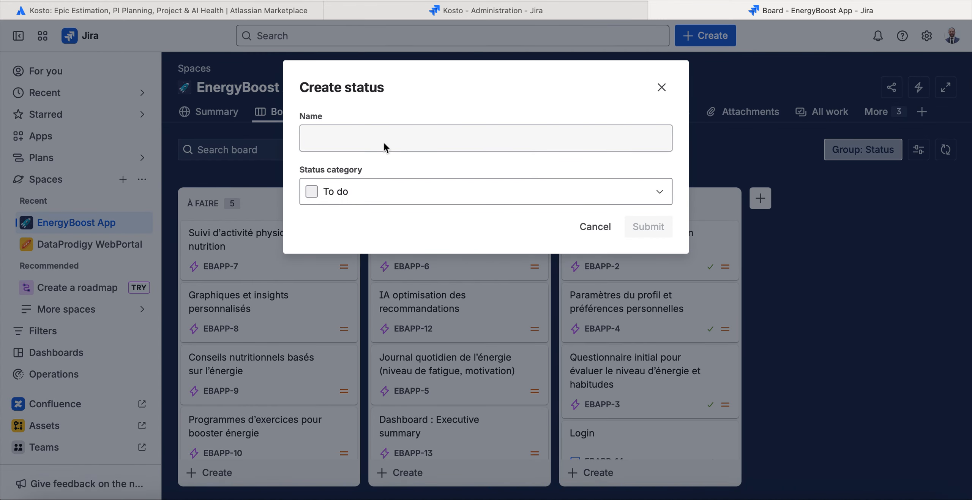
pyautogui.click(663, 88)
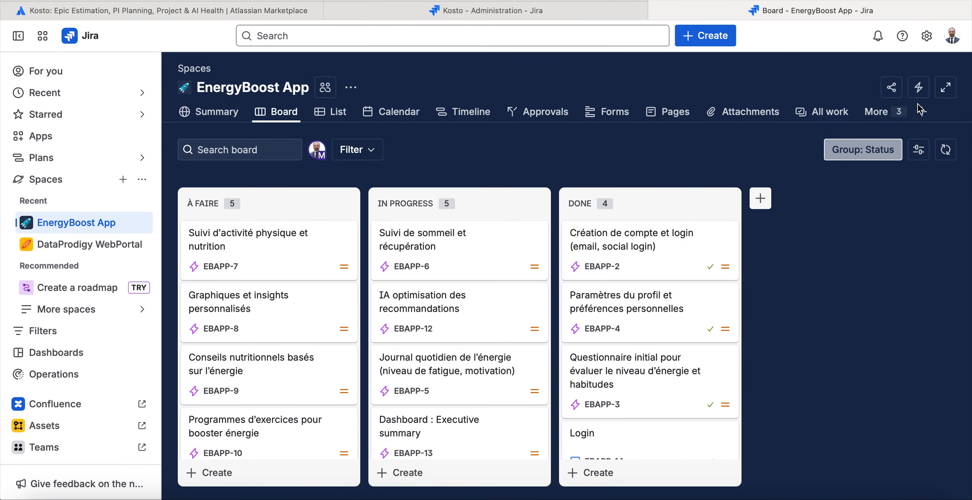
# Create a new work item of type Epic in EnergyBoost App with the summary "Dashboard".
pyautogui.click(695, 35)
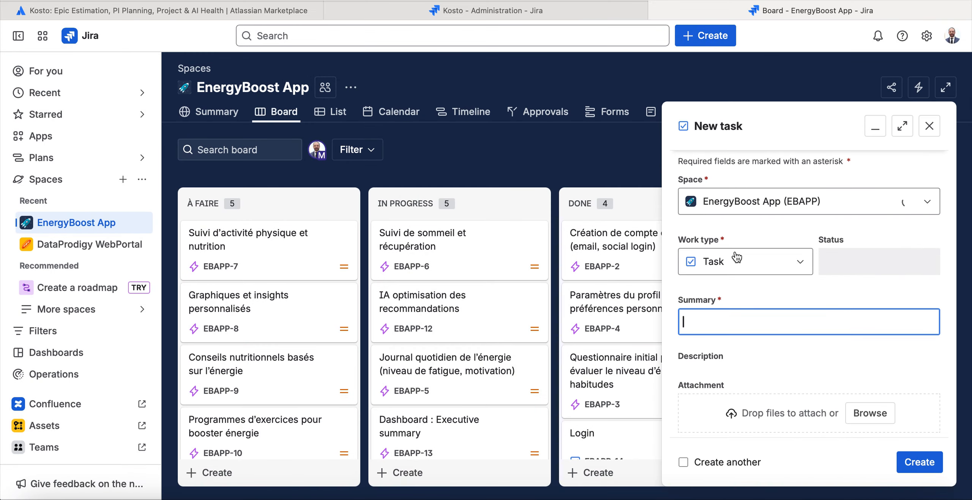
pyautogui.click(734, 265)
pyautogui.click(726, 305)
pyautogui.click(740, 266)
pyautogui.click(730, 319)
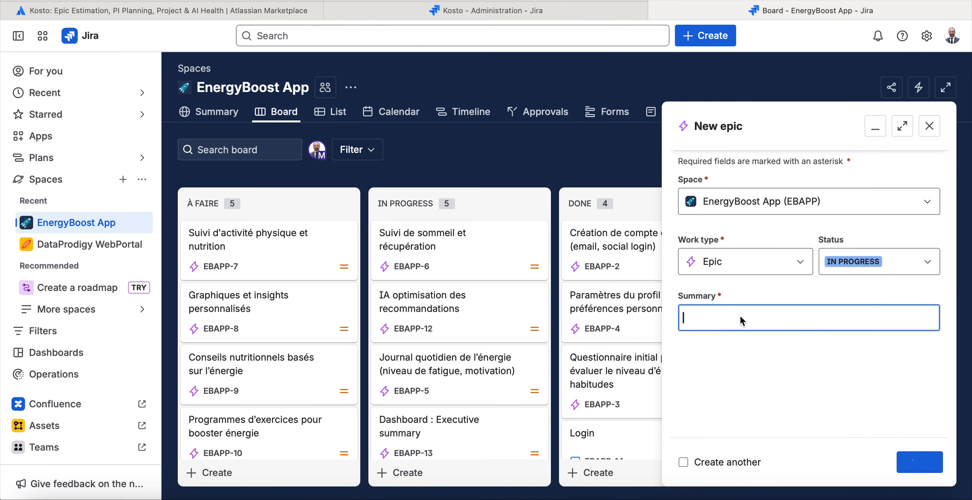
pyautogui.write('Dashboard')
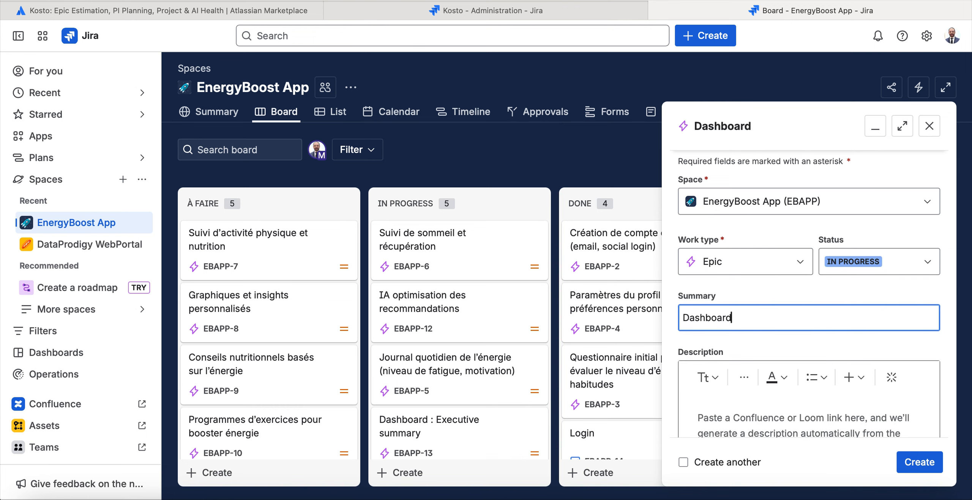
pyautogui.scroll(-1, 756, 318)
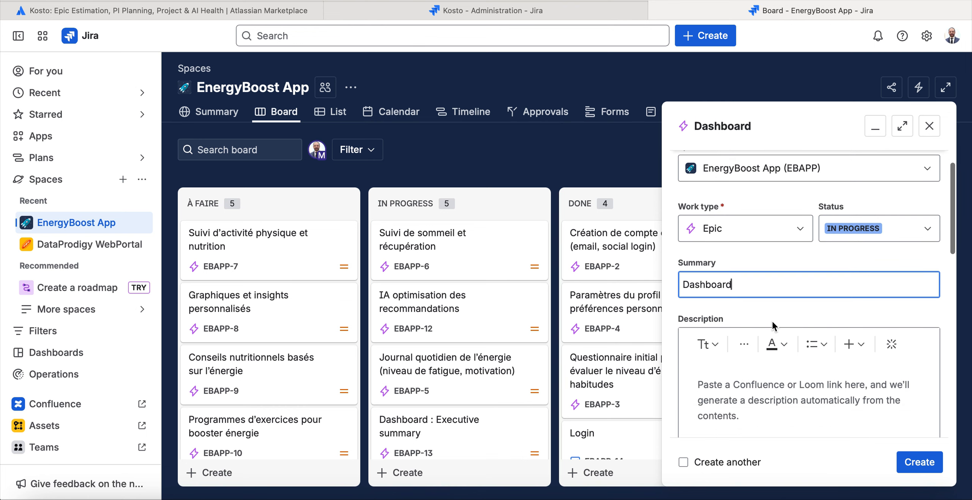
pyautogui.click(916, 460)
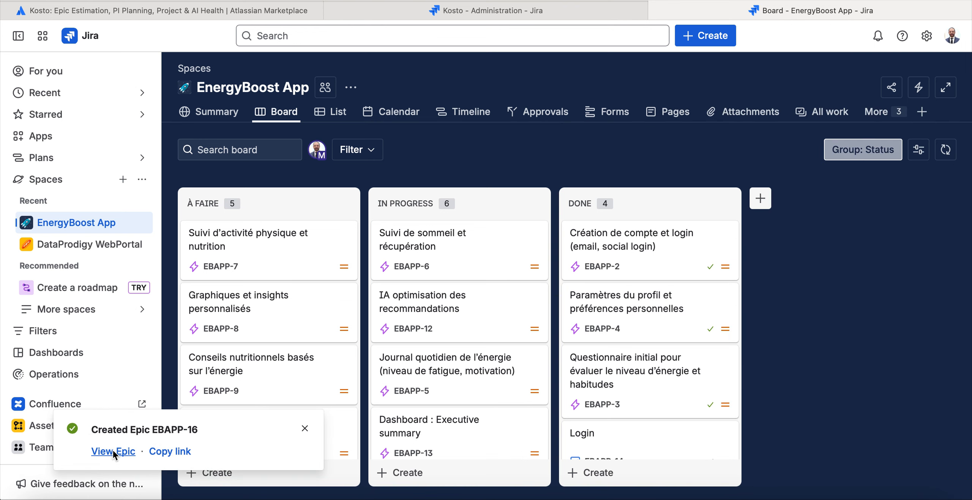
# Open the new Dashboard epic, add a row to its Kosto epic estimation and collapse the epic's details.
pyautogui.click(113, 452)
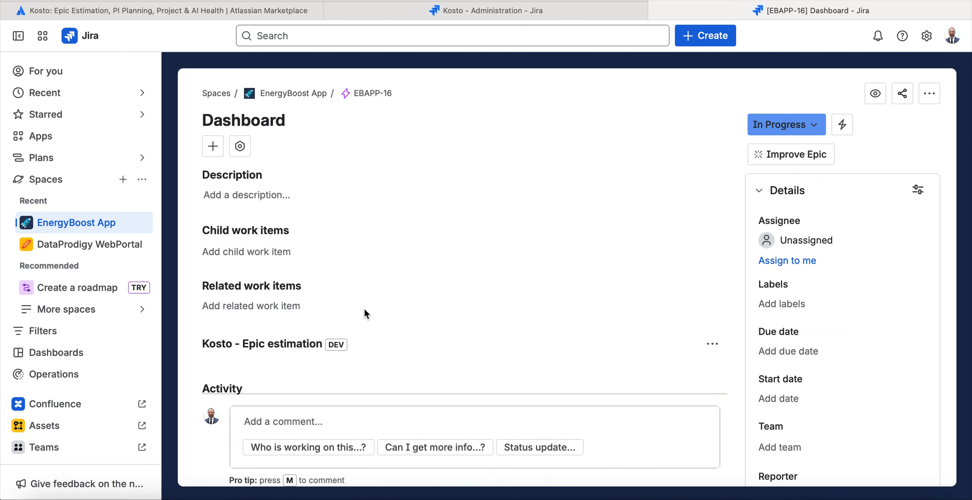
pyautogui.scroll(-2, 385, 313)
pyautogui.scroll(-1, 387, 309)
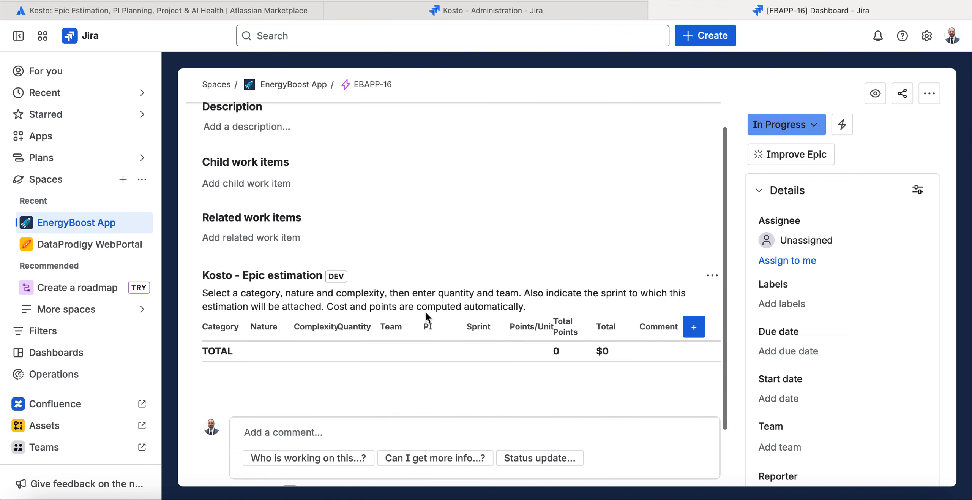
pyautogui.scroll(-2, 524, 317)
pyautogui.click(689, 264)
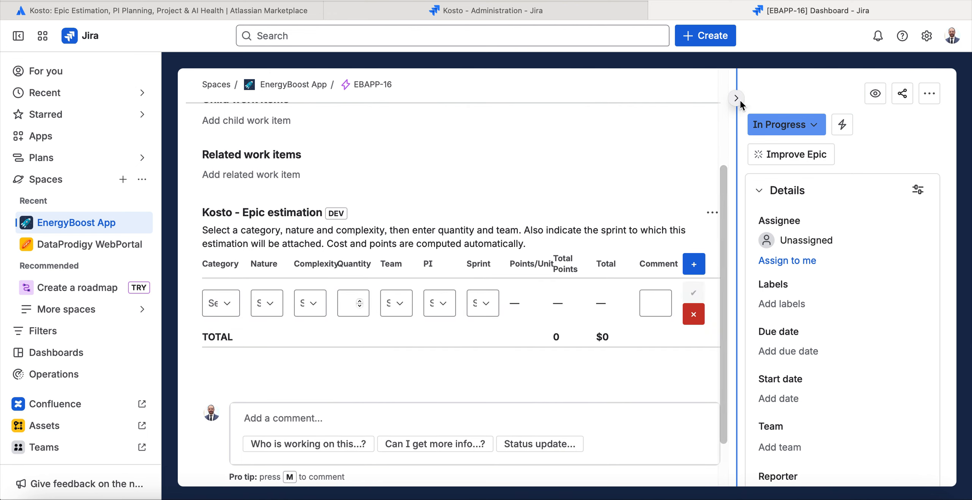
pyautogui.click(741, 104)
# Set the new estimation row's category to Front, nature to Create and complexity to Complex.
pyautogui.click(231, 298)
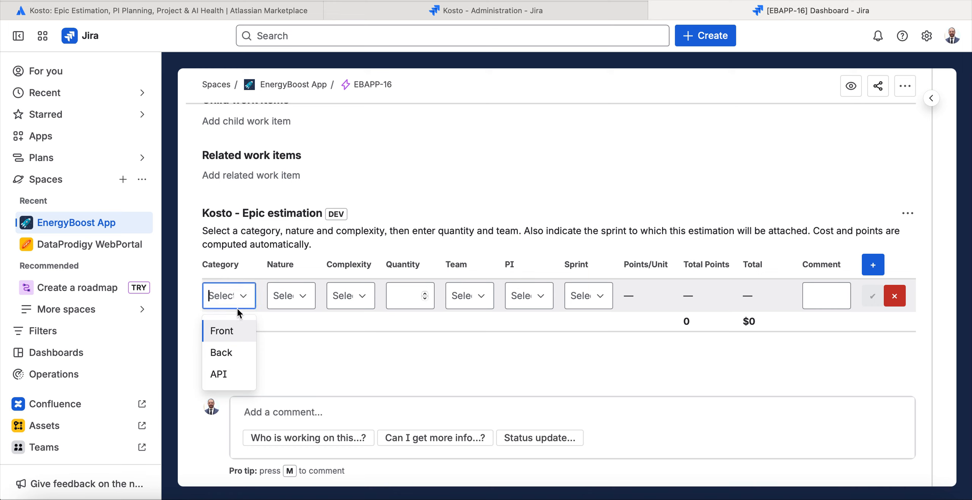
pyautogui.click(228, 330)
pyautogui.click(297, 295)
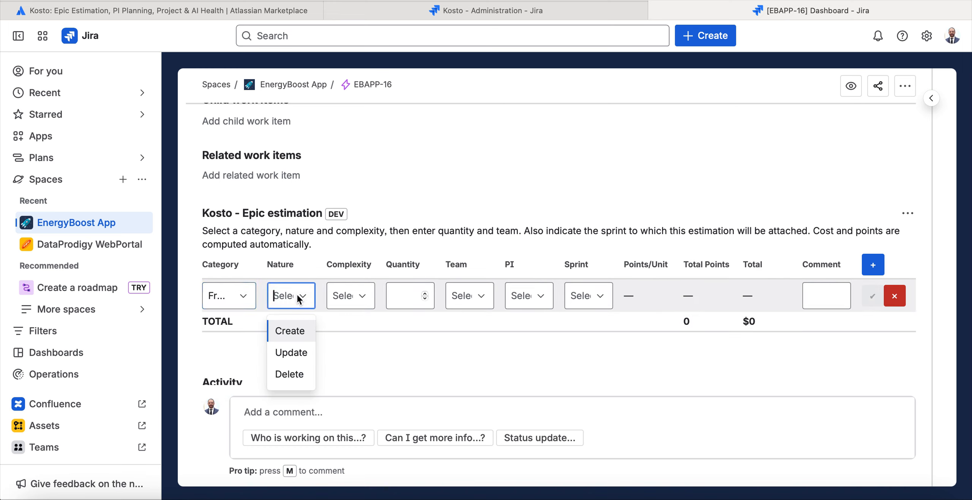
pyautogui.click(294, 331)
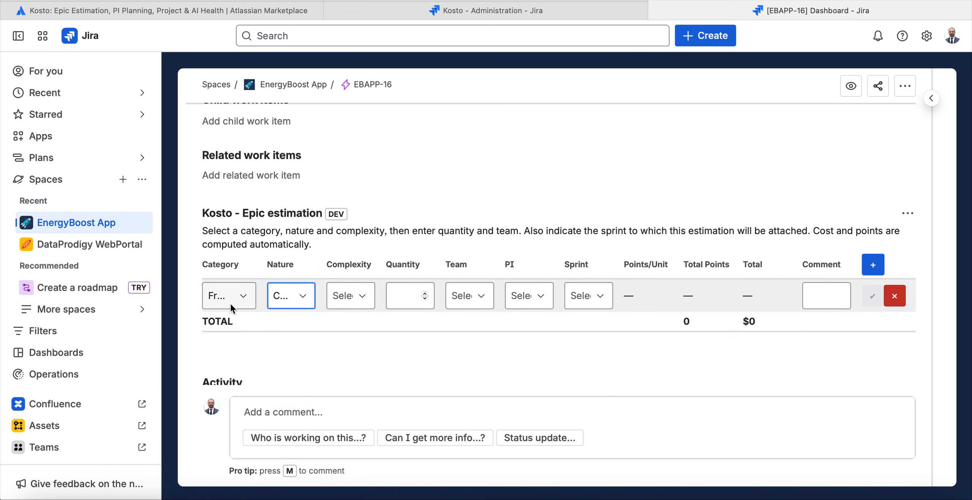
pyautogui.click(341, 294)
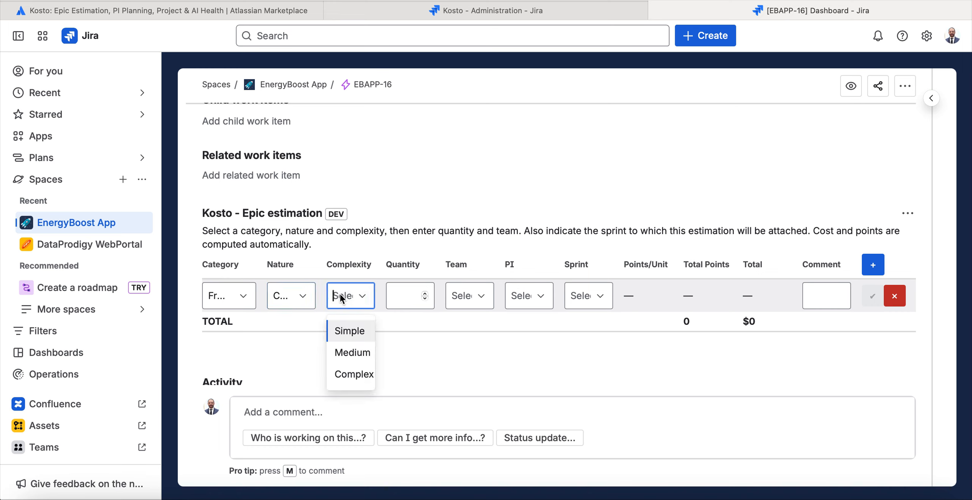
pyautogui.click(354, 374)
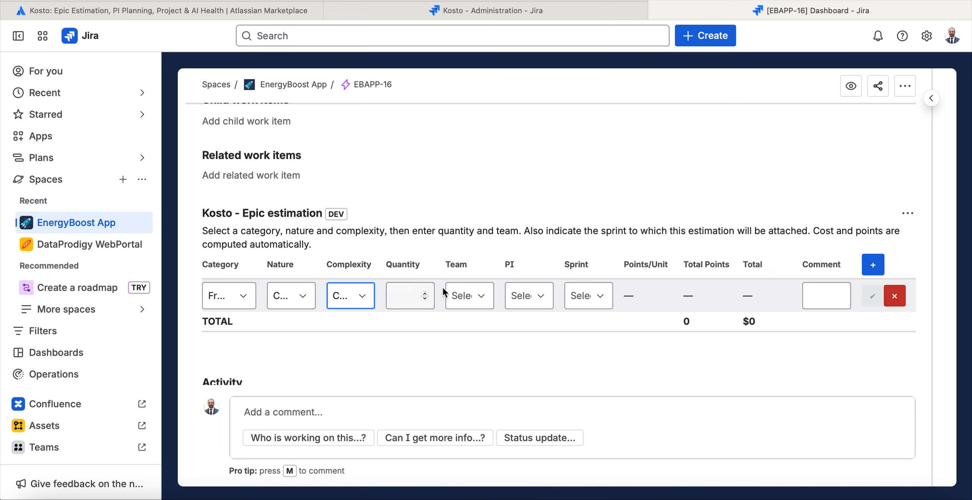
# Set the estimation row's quantity to 1 and reselect Create as nature and Complex as complexity.
pyautogui.click(410, 296)
pyautogui.write('2')
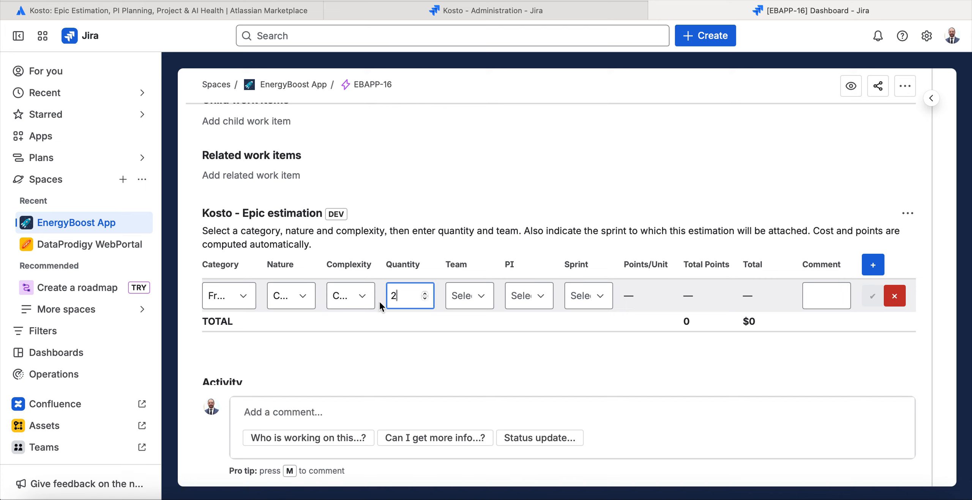
pyautogui.click(426, 298)
pyautogui.click(286, 296)
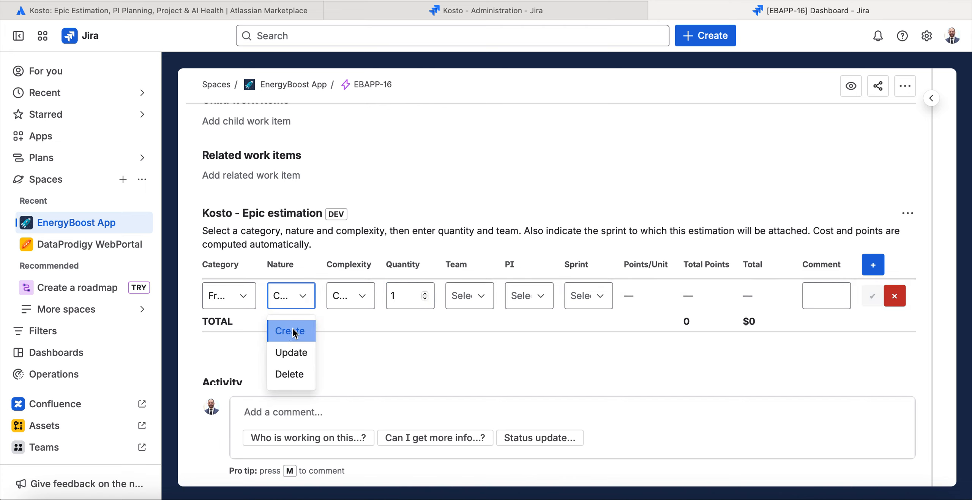
pyautogui.click(288, 328)
pyautogui.click(337, 302)
pyautogui.click(339, 372)
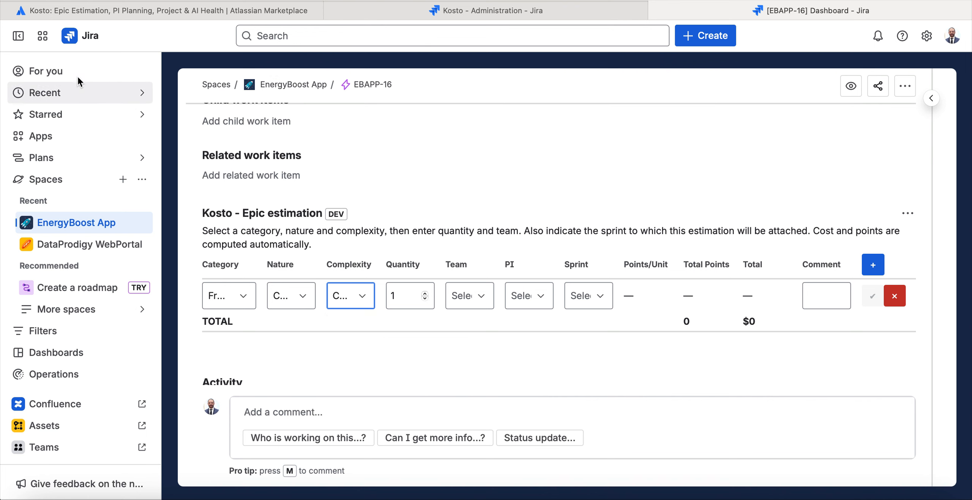
# Collapse the sidebar, assign the Front estimation row to Team Alpha and save the row.
pyautogui.click(20, 39)
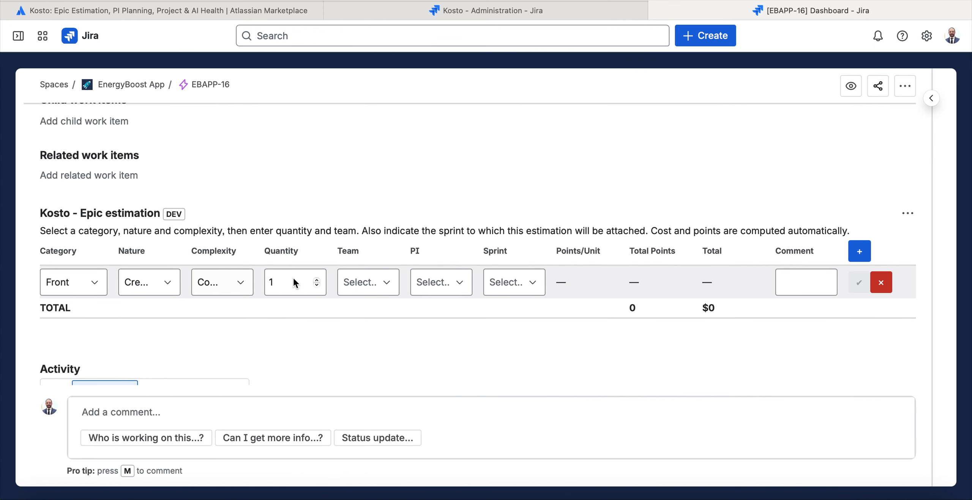
pyautogui.click(369, 283)
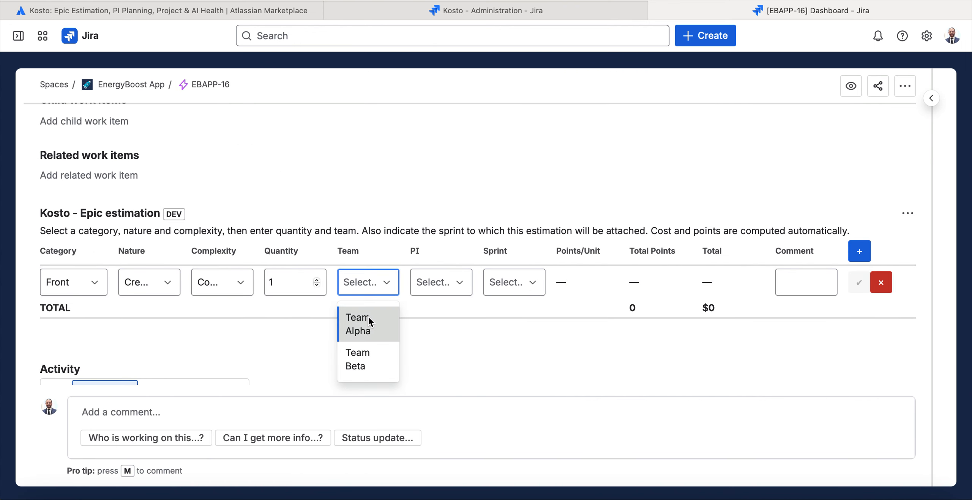
pyautogui.click(368, 318)
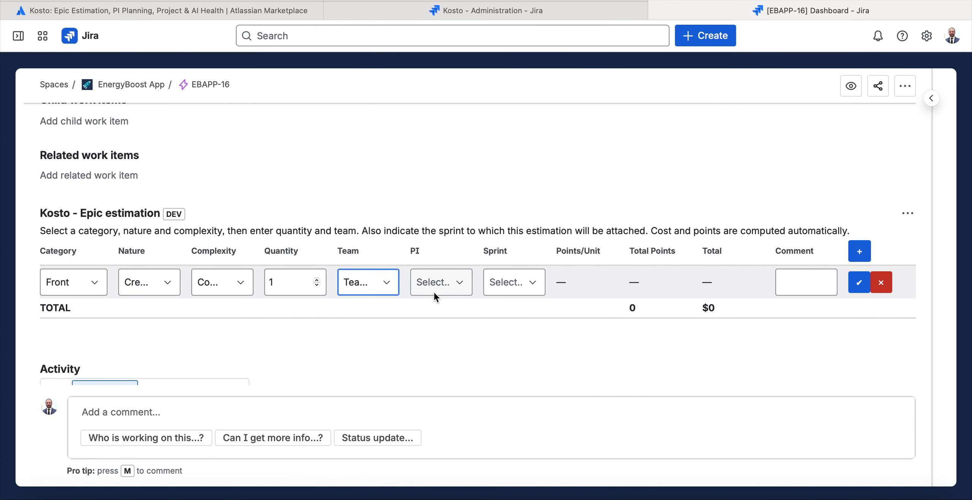
pyautogui.click(859, 282)
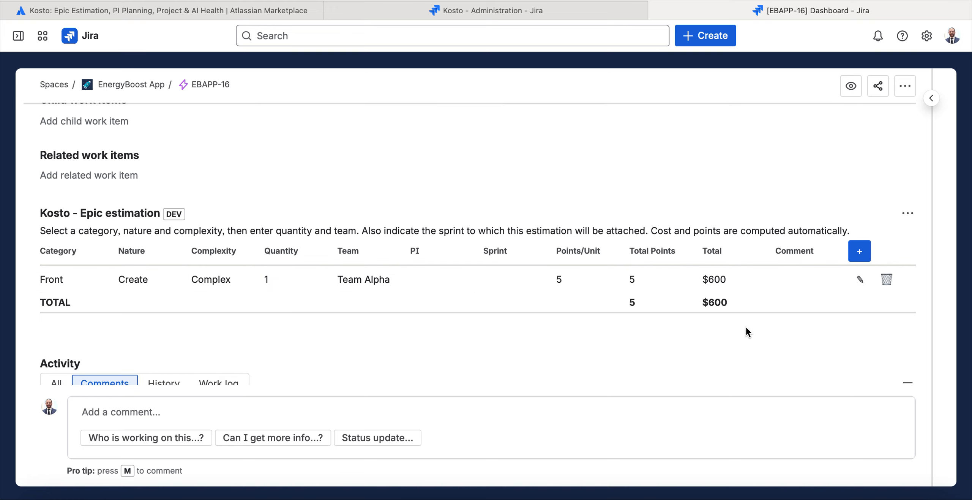
# Add another estimation row with category Back, nature Create and complexity Complex.
pyautogui.click(855, 255)
pyautogui.click(100, 293)
pyautogui.click(57, 337)
pyautogui.click(151, 289)
pyautogui.click(152, 325)
pyautogui.click(228, 283)
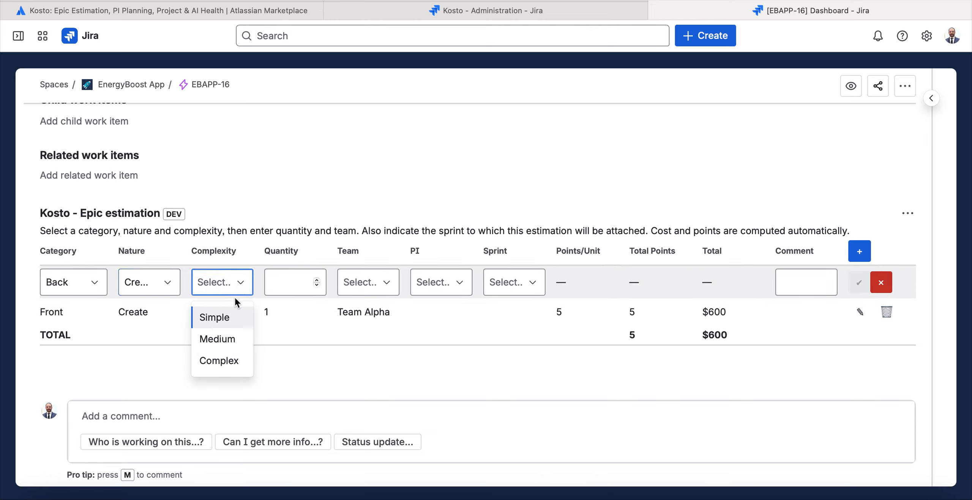
pyautogui.click(228, 359)
# Set the Back row's quantity to 6, assign it to Team Beta and save the row.
pyautogui.click(316, 280)
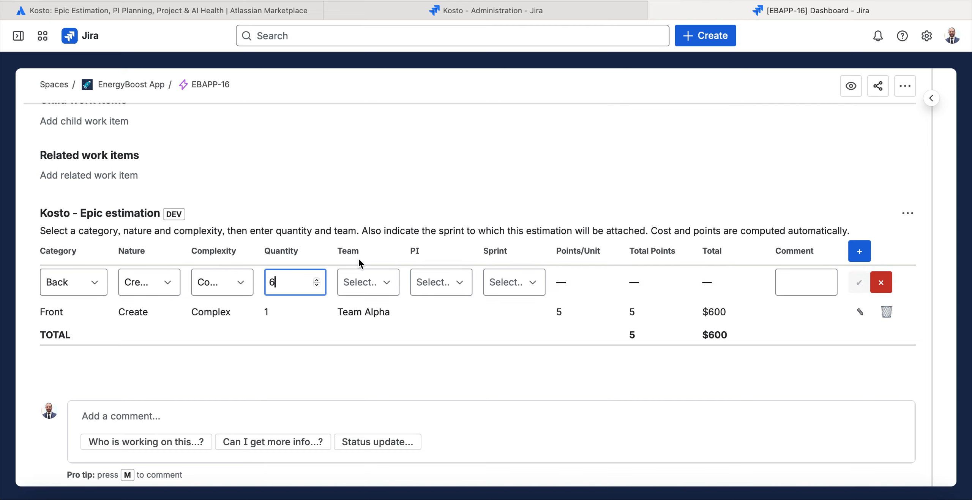
pyautogui.click(360, 281)
pyautogui.click(367, 353)
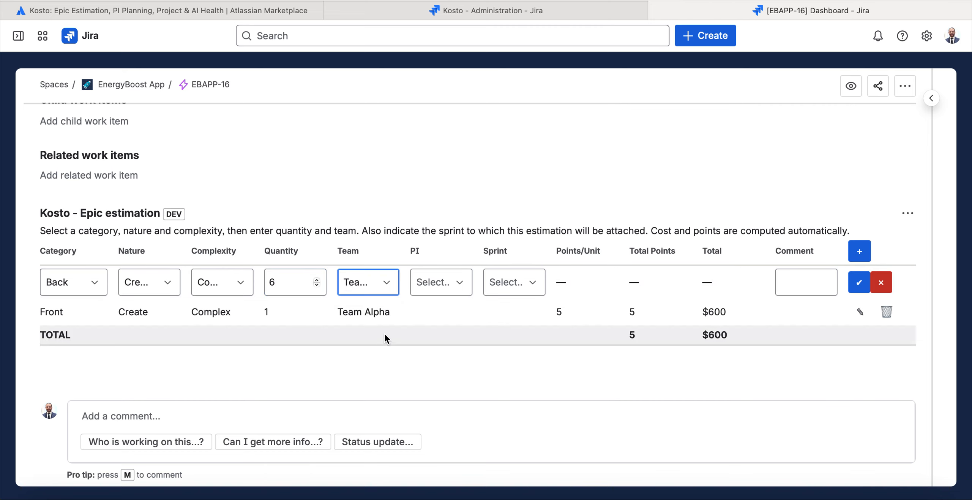
pyautogui.click(864, 288)
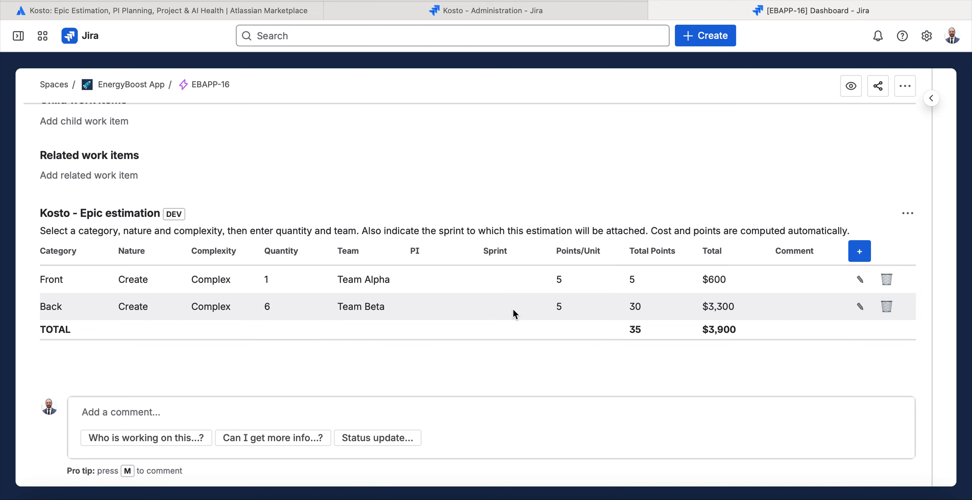
# Show the epic's details again beside the Kosto estimation table.
pyautogui.scroll(-2, 513, 310)
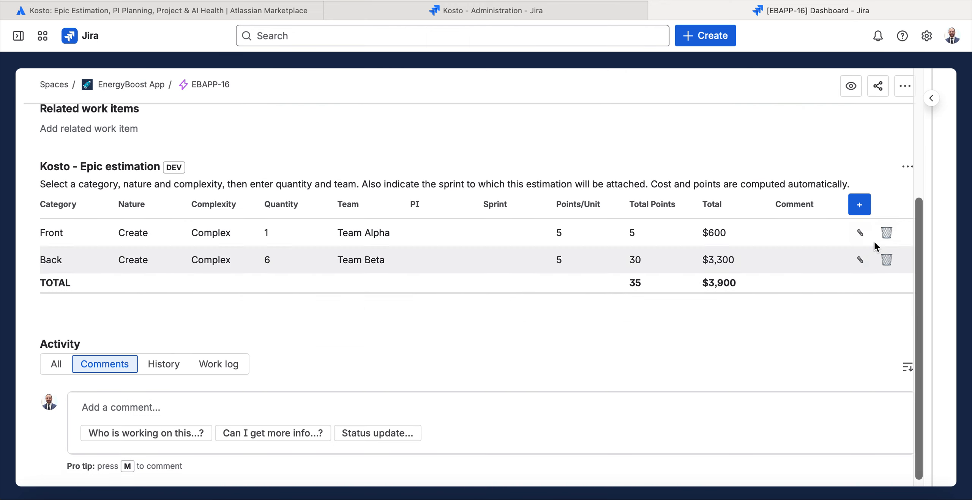
pyautogui.click(934, 99)
pyautogui.click(935, 99)
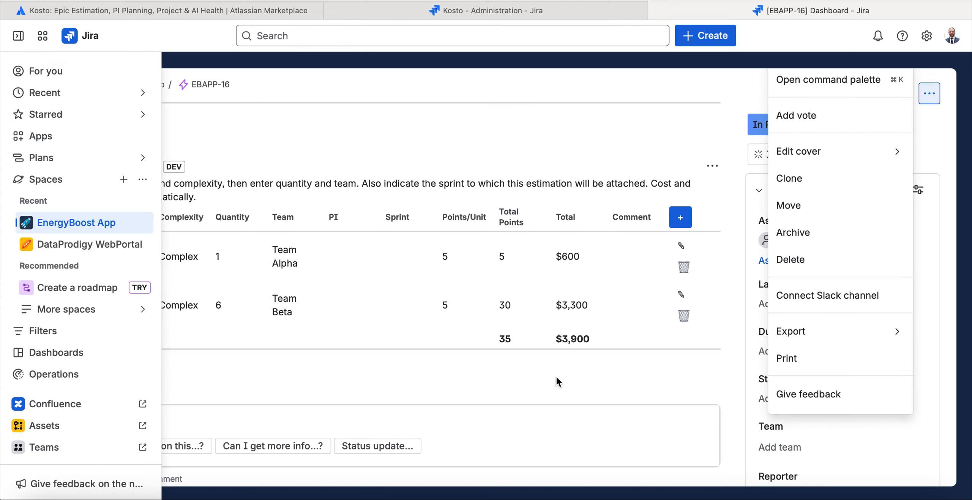
pyautogui.click(539, 372)
# Review the epic's estimation rows and totals, and check EnergyBoost App's teams and PIs in the Kosto administration.
pyautogui.moveTo(602, 331); pyautogui.dragTo(492, 332)
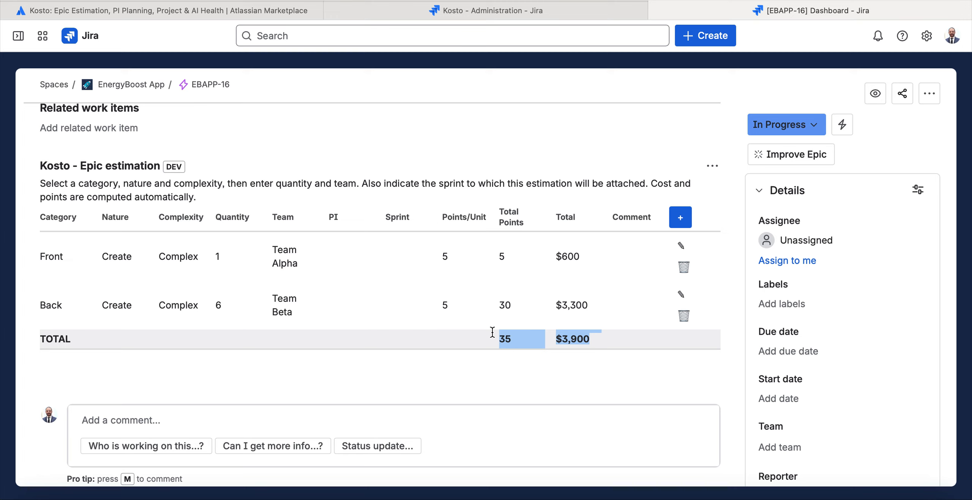
pyautogui.click(478, 341)
pyautogui.scroll(-2, 477, 341)
pyautogui.scroll(3, 481, 340)
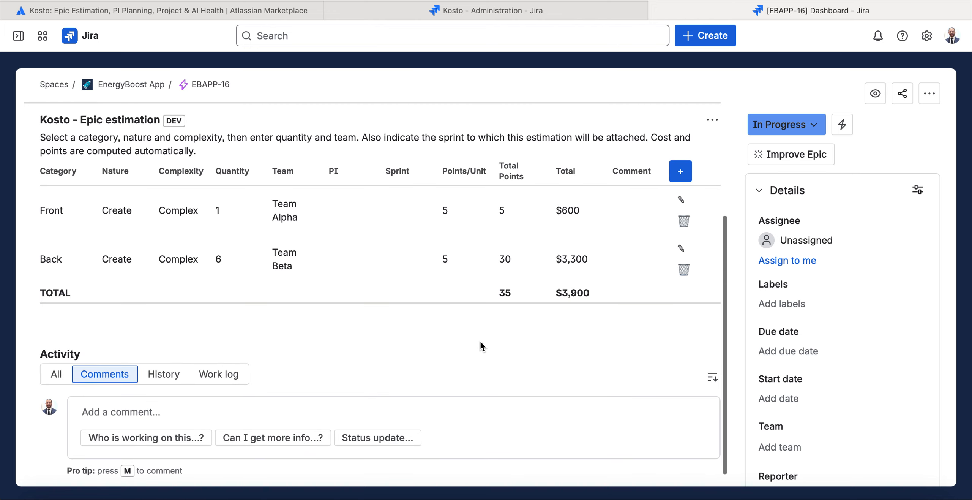
pyautogui.scroll(3, 481, 339)
pyautogui.scroll(-5, 482, 337)
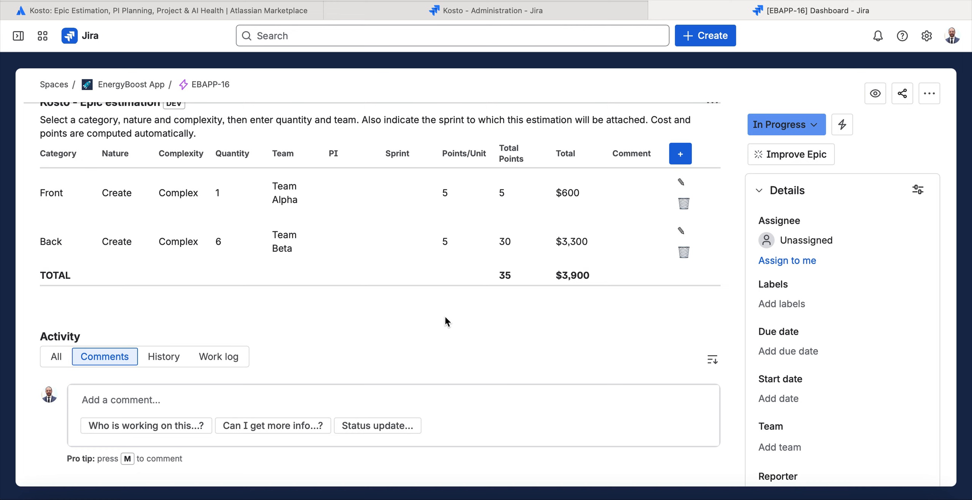
pyautogui.moveTo(35, 156); pyautogui.dragTo(615, 283)
pyautogui.click(614, 283)
pyautogui.click(497, 11)
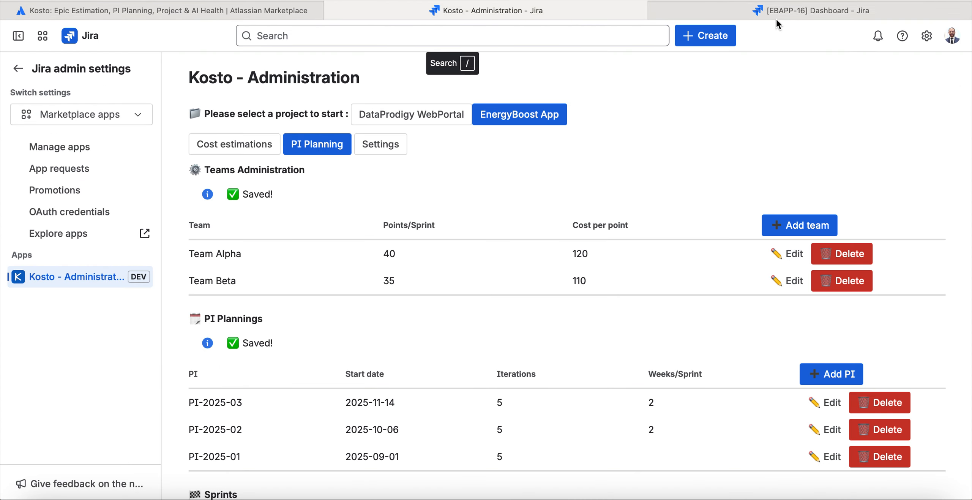
pyautogui.hotkey('ctrl', 'Tab')
# Schedule the Dashboard epic's Front estimation row in PI-2025-01, Sprint 3, and save the row.
pyautogui.scroll(5, 359, 197)
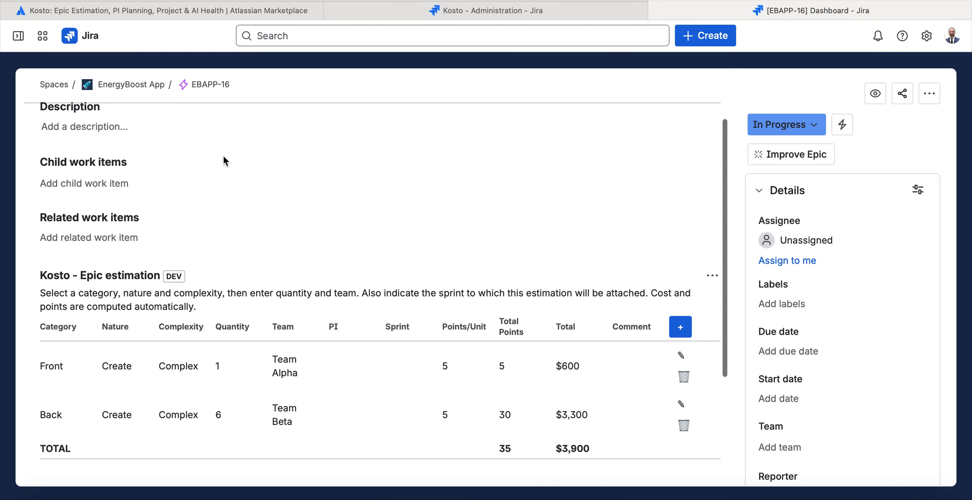
pyautogui.scroll(3, 223, 153)
pyautogui.scroll(-5, 330, 267)
pyautogui.click(681, 262)
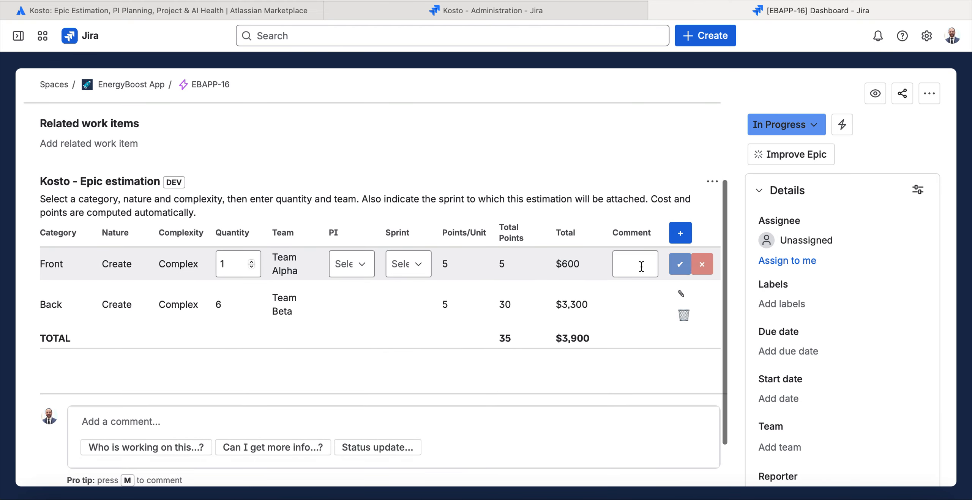
pyautogui.click(352, 264)
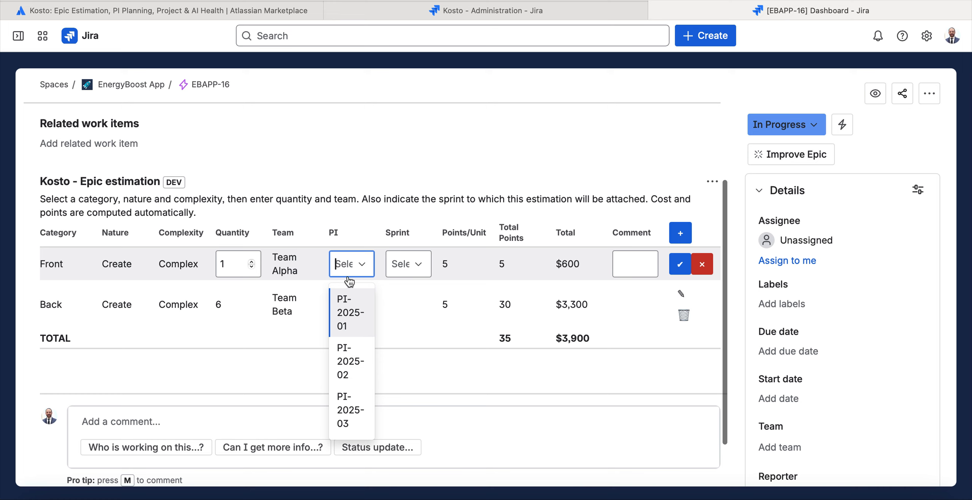
pyautogui.click(350, 326)
pyautogui.click(411, 264)
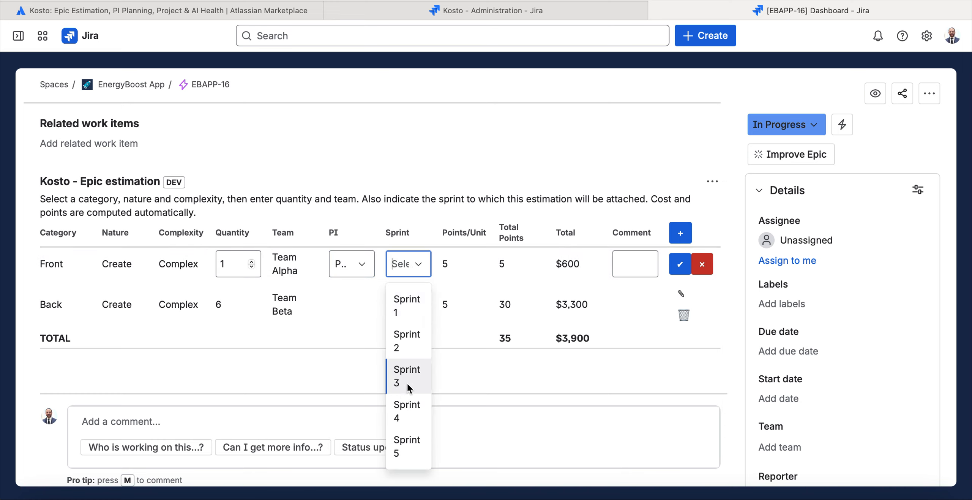
pyautogui.click(409, 386)
pyautogui.click(367, 269)
pyautogui.click(367, 269)
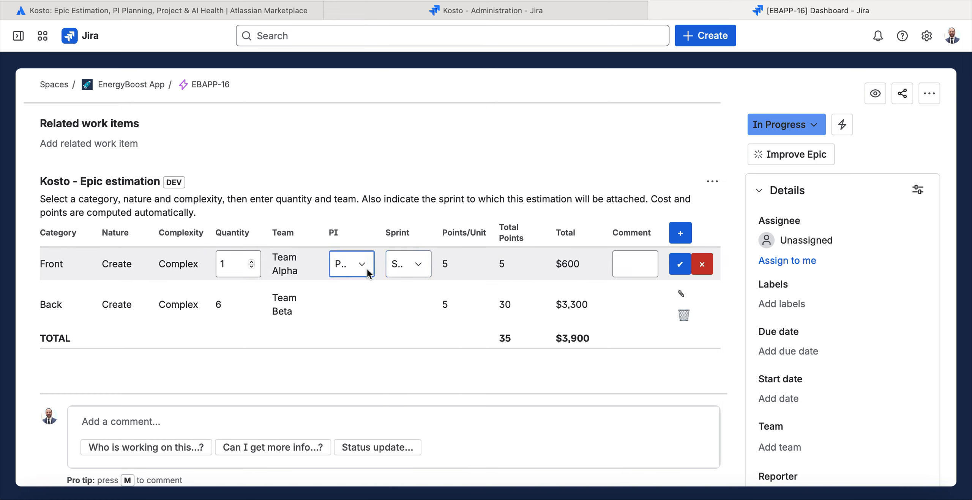
pyautogui.click(673, 266)
# Schedule the Back estimation row in PI-2025-01, Sprint 2, and save the row.
pyautogui.click(680, 302)
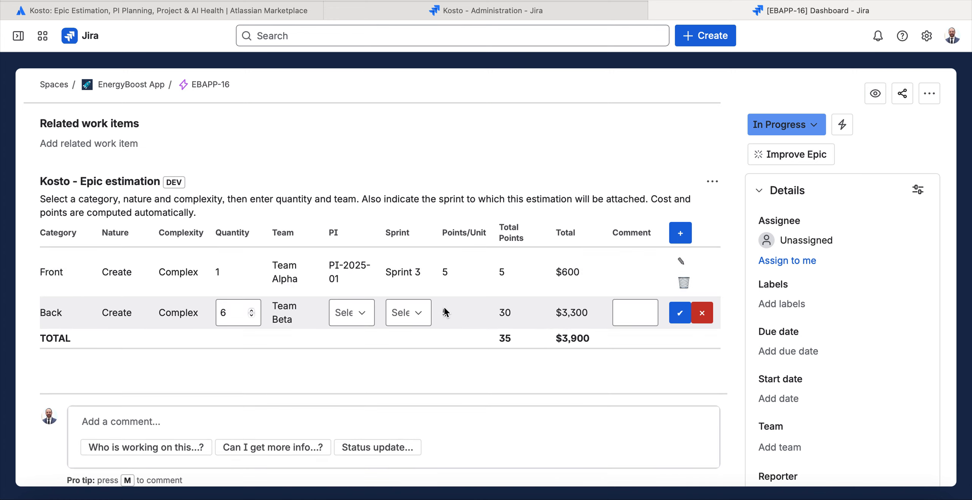
pyautogui.click(419, 315)
pyautogui.click(423, 366)
pyautogui.click(366, 317)
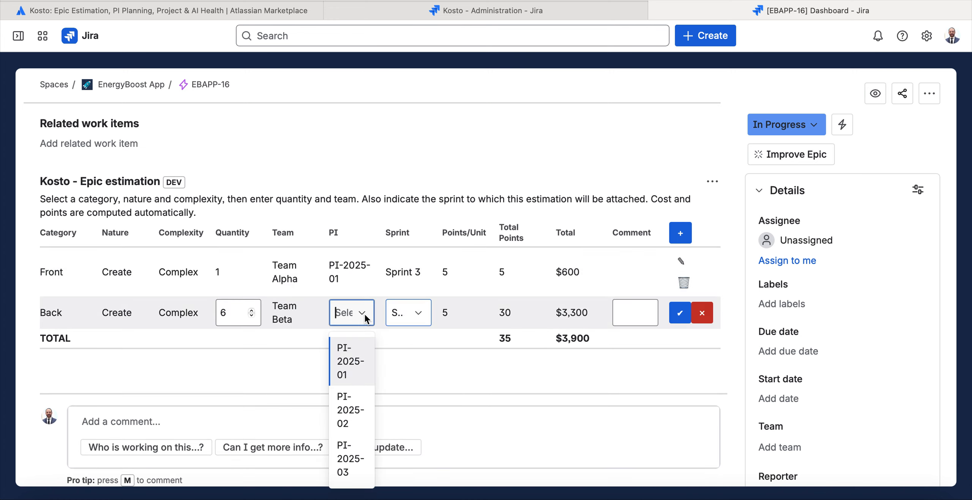
pyautogui.click(343, 364)
pyautogui.click(418, 313)
pyautogui.click(407, 355)
pyautogui.click(681, 313)
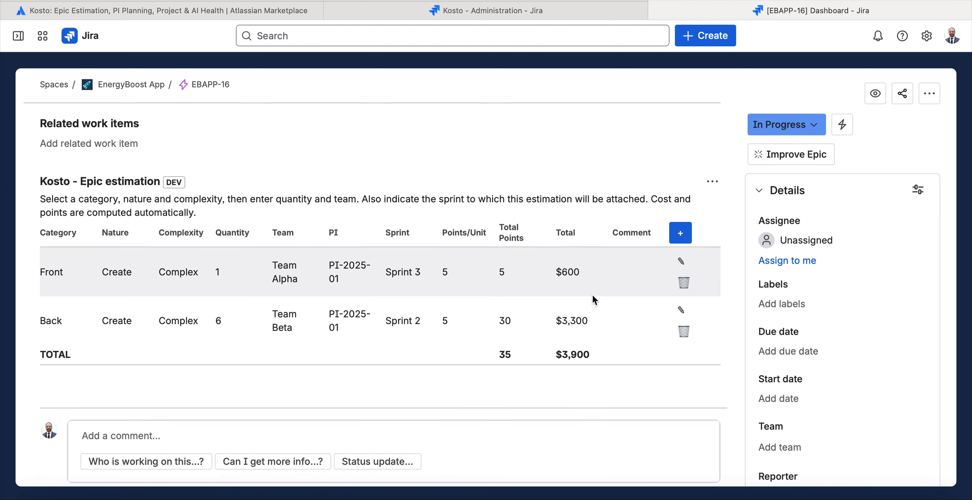
# Open Kosto's Epics Estimations view and display the estimations for EnergyBoost App.
pyautogui.moveTo(18, 36)
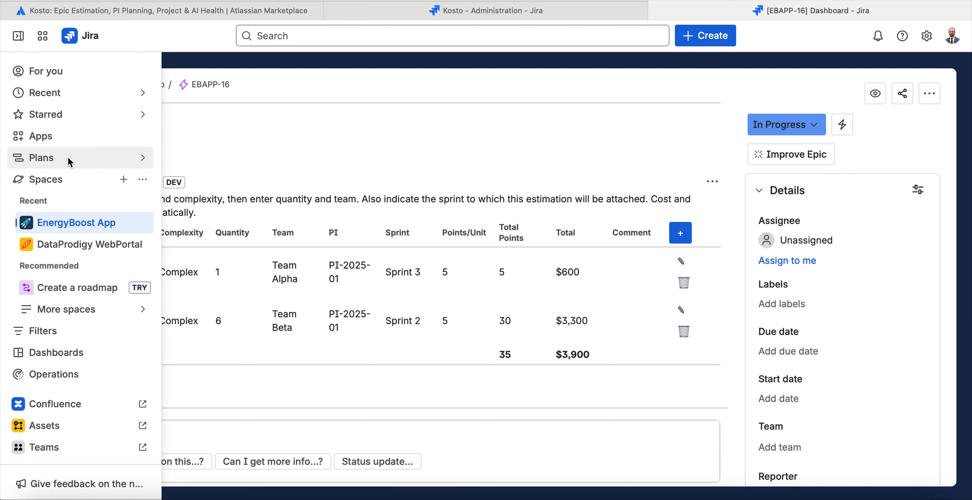
pyautogui.click(69, 140)
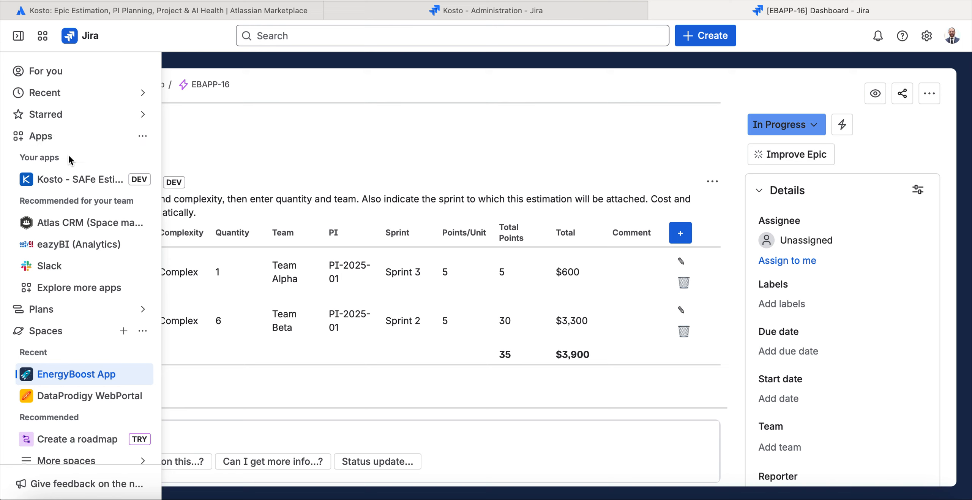
pyautogui.click(63, 173)
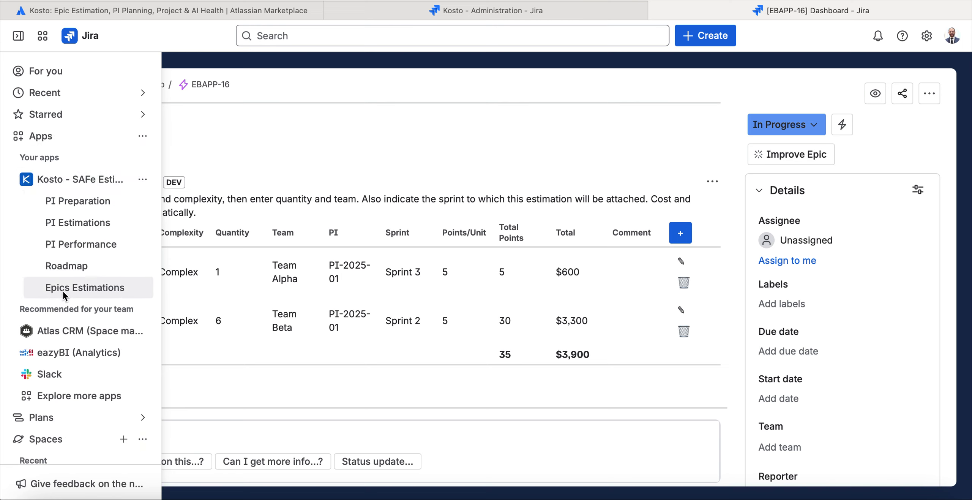
pyautogui.click(72, 288)
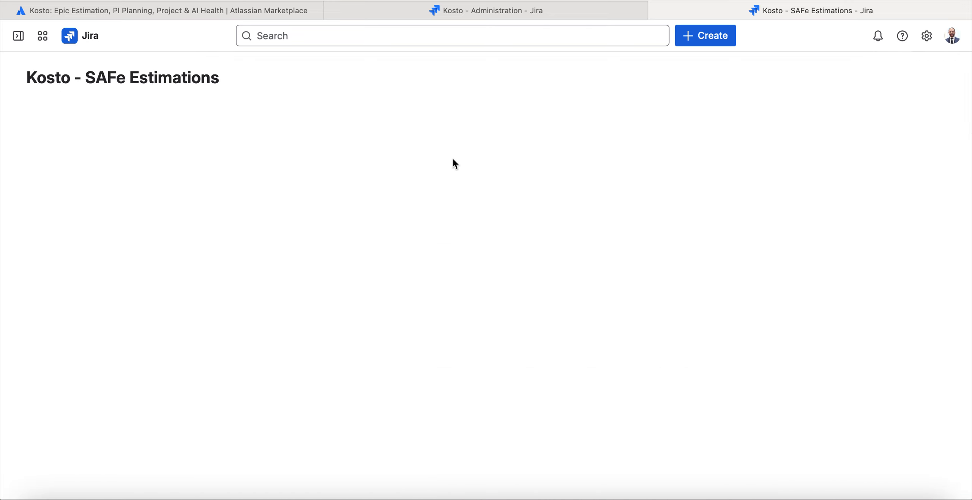
pyautogui.click(353, 118)
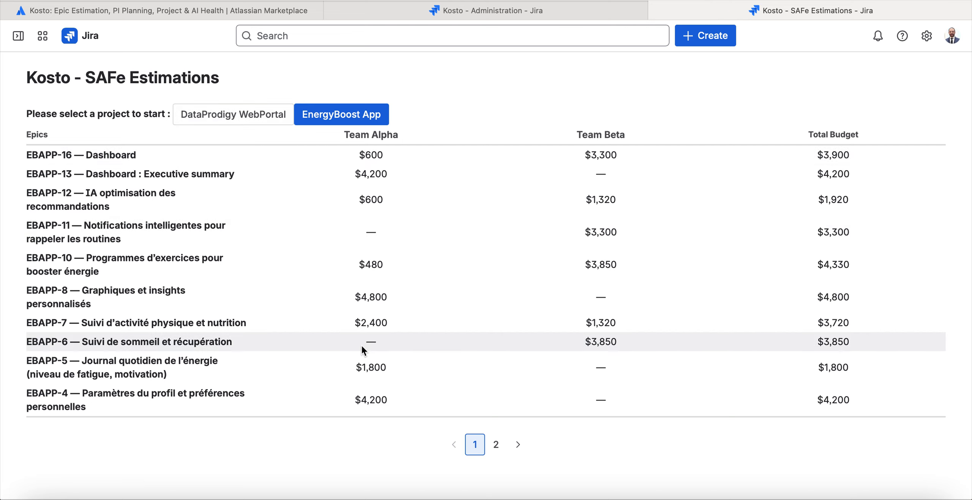
# Examine the epic budgets per team on both pages for EnergyBoost App and display those of DataProdigy WebPortal.
pyautogui.click(496, 444)
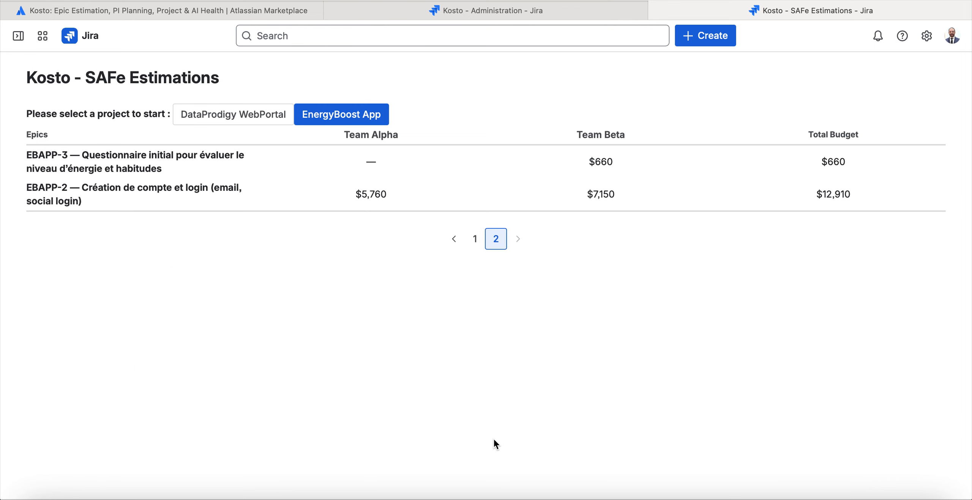
pyautogui.click(474, 242)
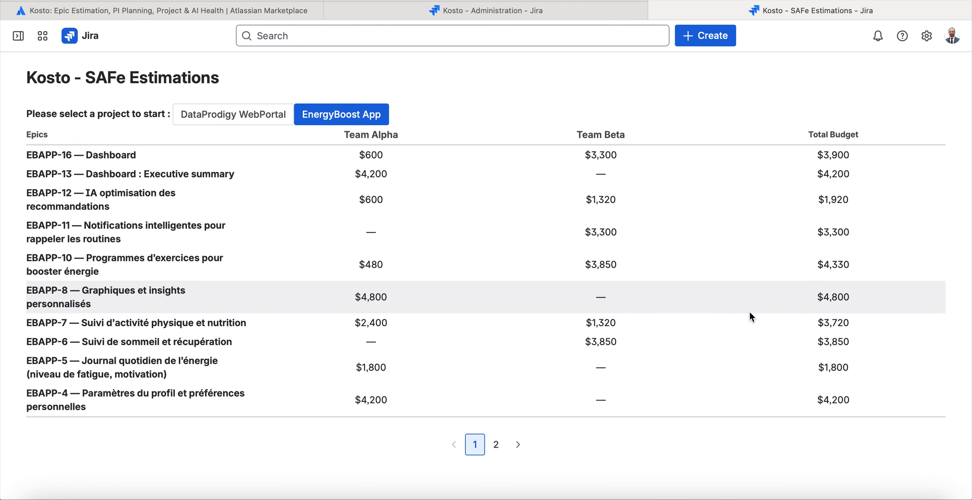
pyautogui.moveTo(857, 396); pyautogui.dragTo(580, 465)
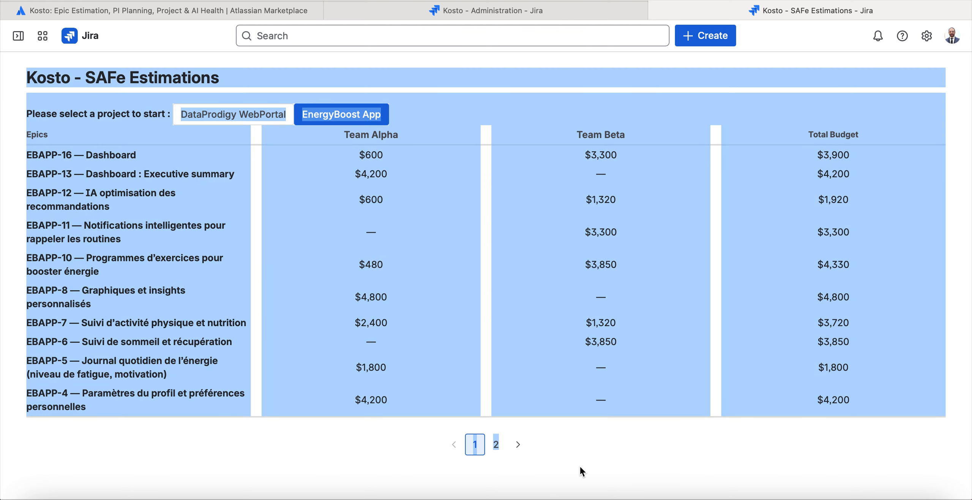
pyautogui.click(581, 464)
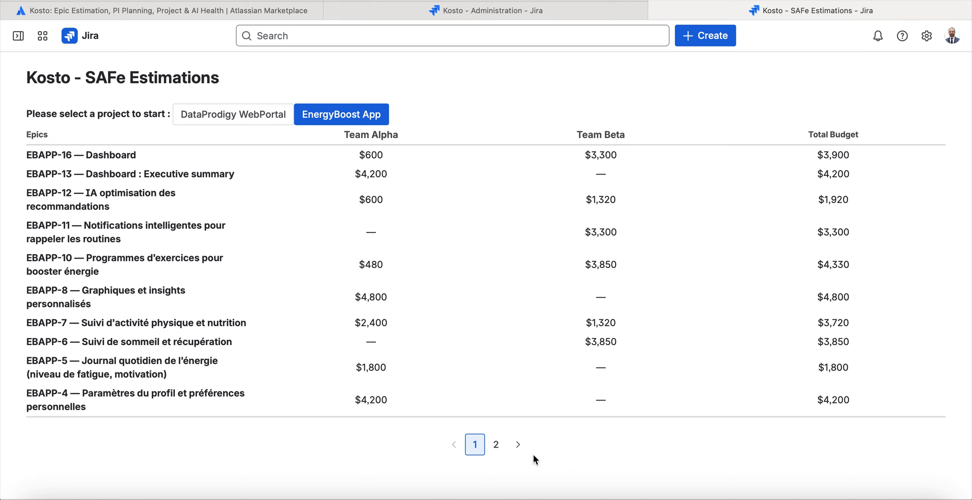
pyautogui.click(499, 449)
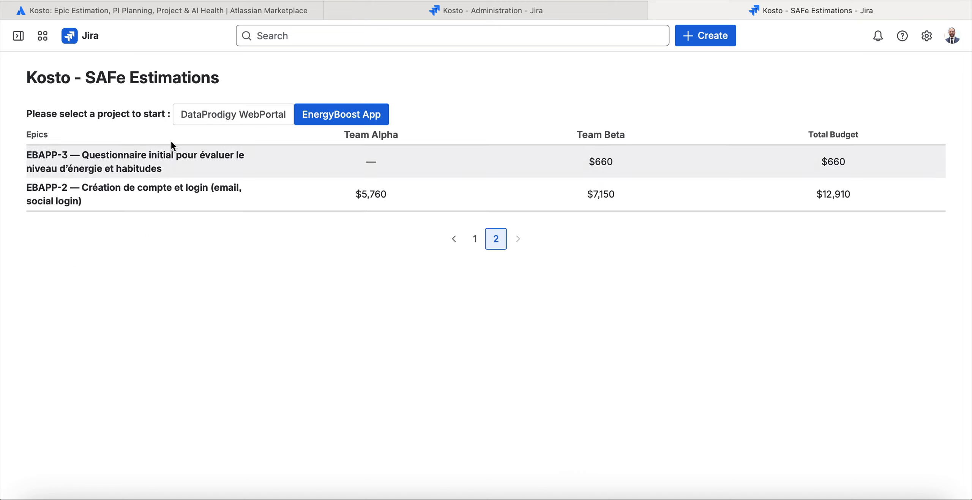
pyautogui.click(272, 120)
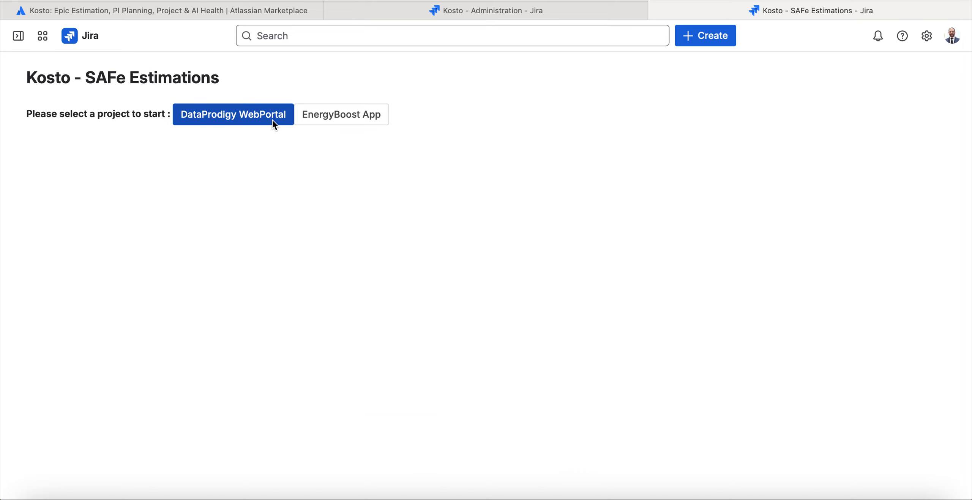
# Open Kosto's PI Preparation view and display the details of PI-2025-01 for EnergyBoost App.
pyautogui.moveTo(17, 37)
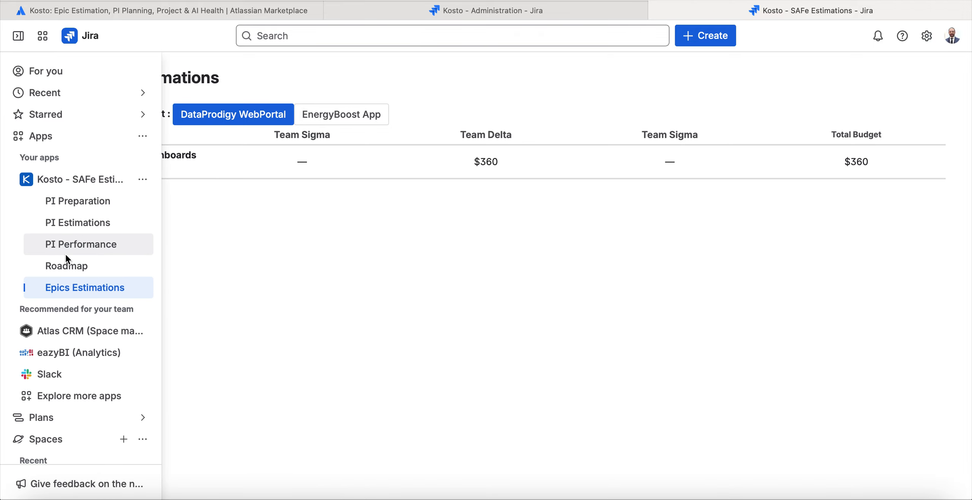
pyautogui.click(74, 200)
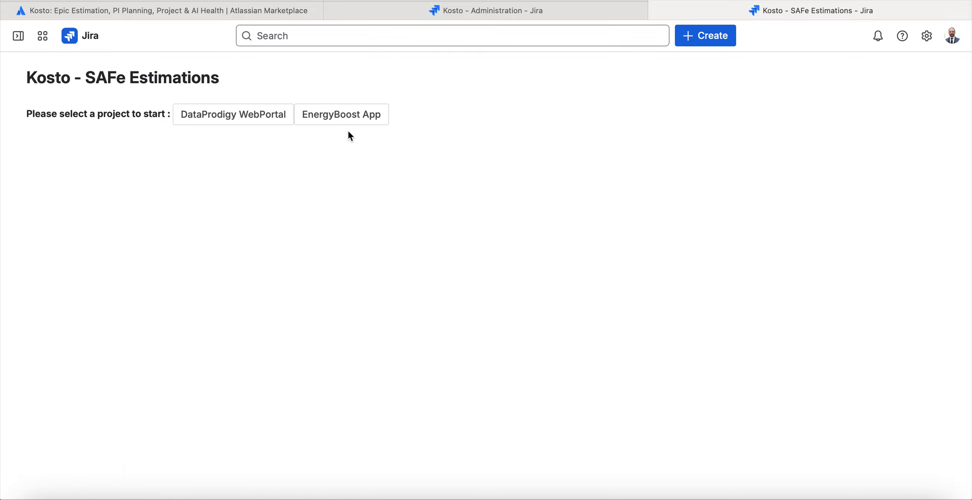
pyautogui.click(362, 117)
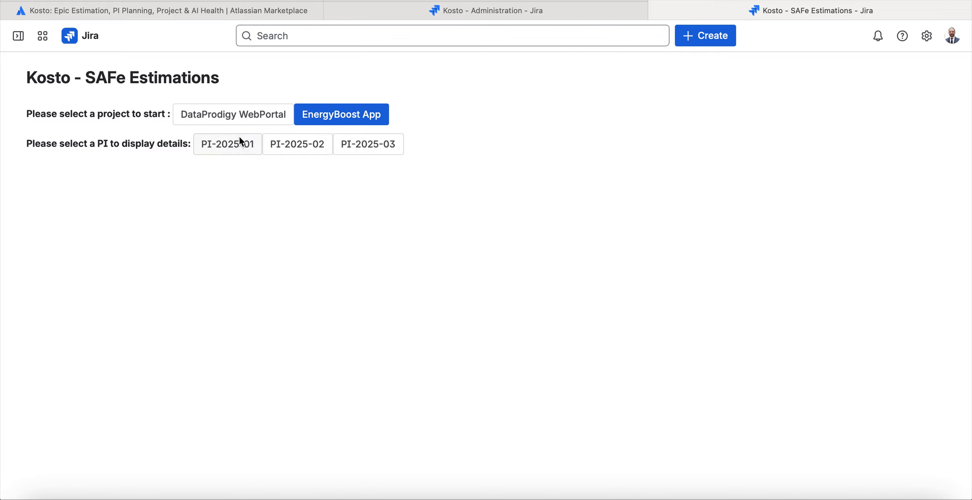
pyautogui.click(229, 140)
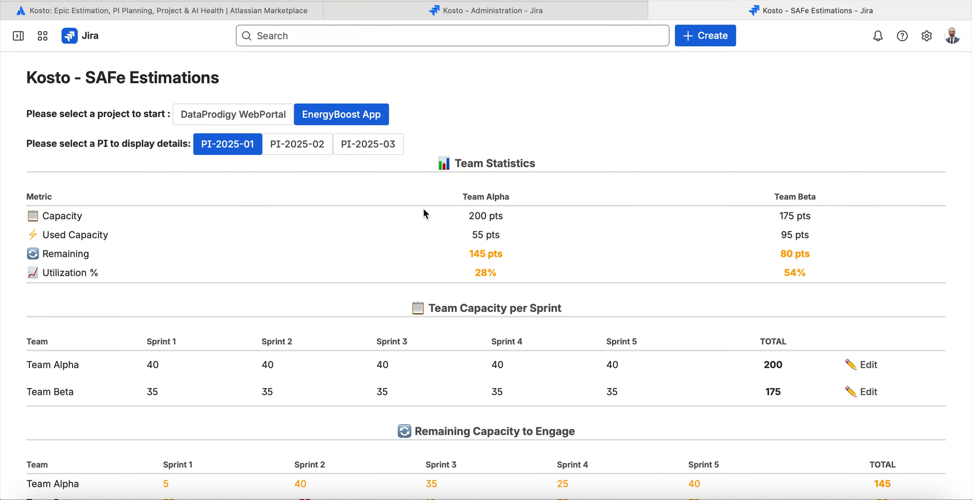
# Examine the capacity, used capacity and remaining points of Team Alpha and Team Beta in the Team Statistics.
pyautogui.doubleClick(464, 216)
pyautogui.doubleClick(483, 217)
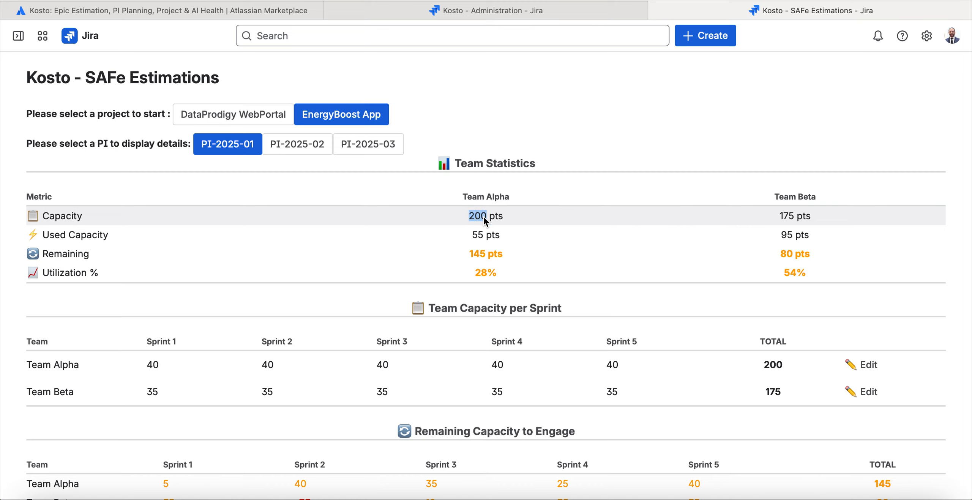
pyautogui.doubleClick(792, 216)
pyautogui.tripleClick(792, 216)
pyautogui.tripleClick(490, 235)
pyautogui.click(797, 233)
pyautogui.tripleClick(501, 256)
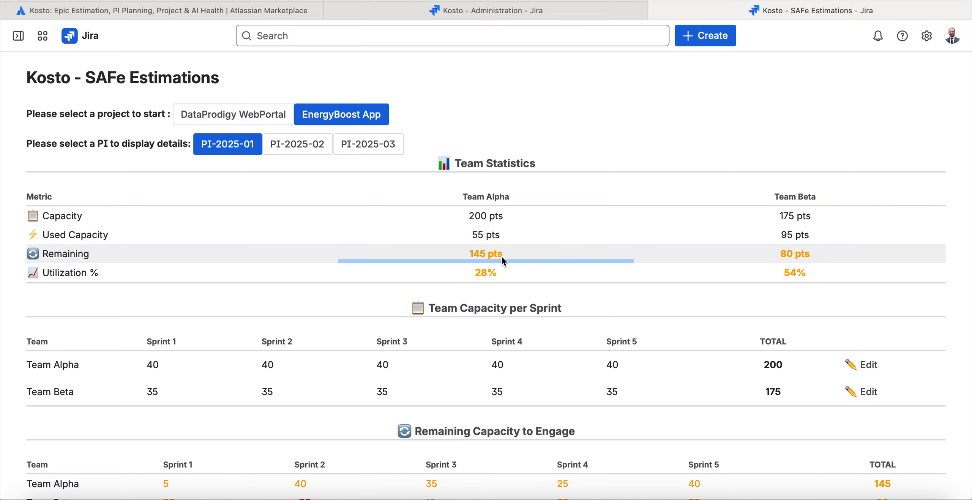
pyautogui.click(790, 262)
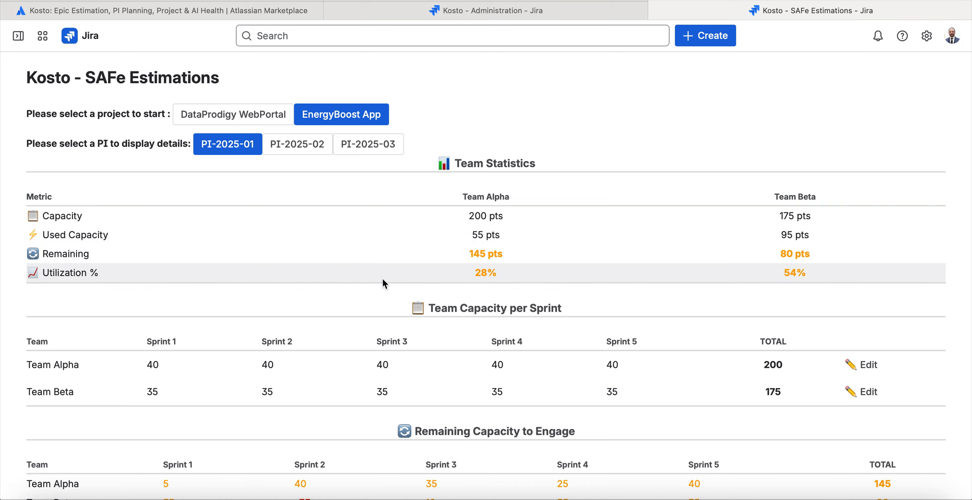
# Open the per-sprint capacities of Team Alpha and Team Beta for editing, cancelling each edit.
pyautogui.scroll(-2, 382, 277)
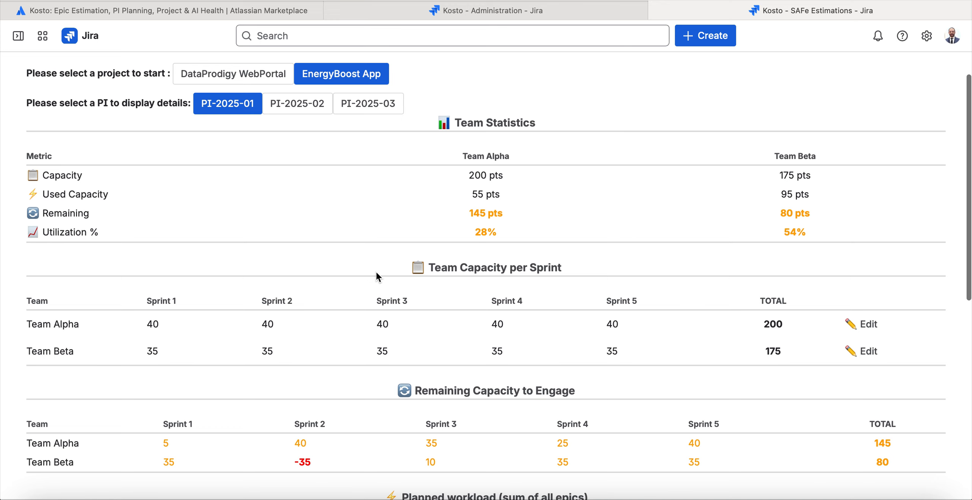
pyautogui.moveTo(375, 270); pyautogui.dragTo(645, 302)
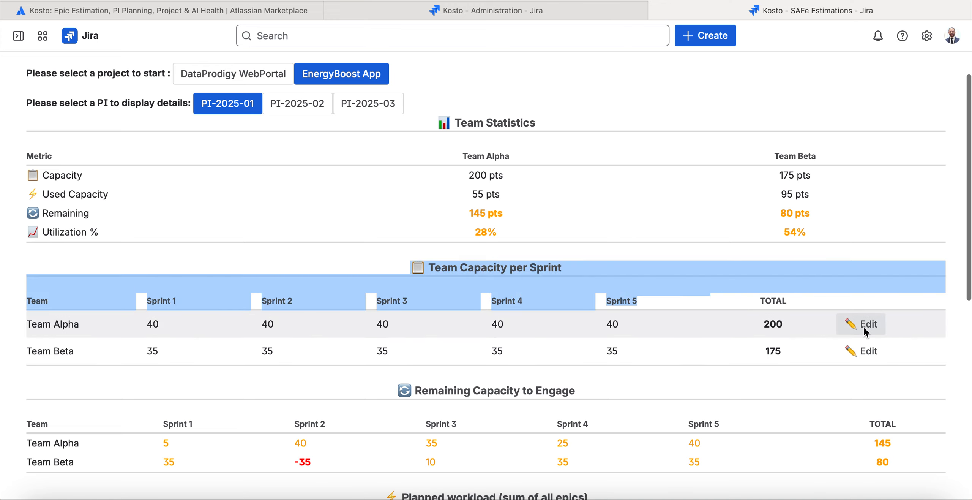
pyautogui.click(864, 325)
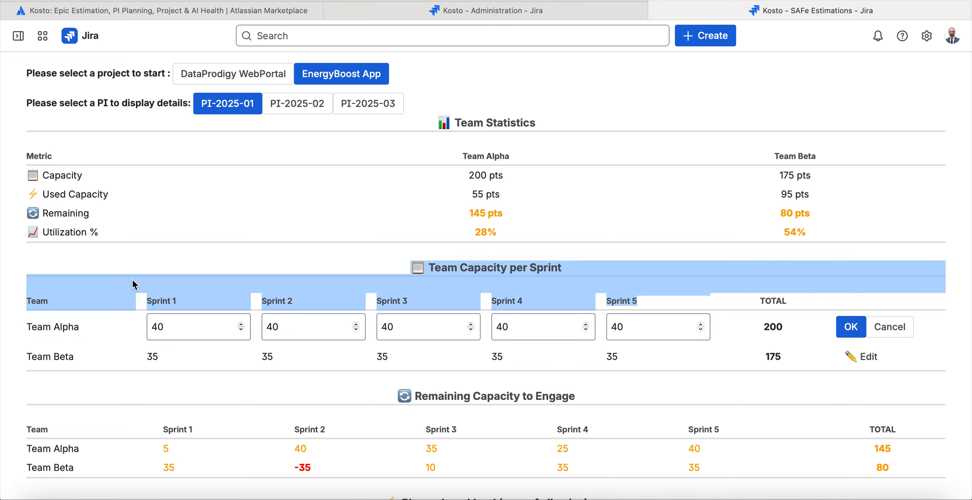
pyautogui.click(877, 329)
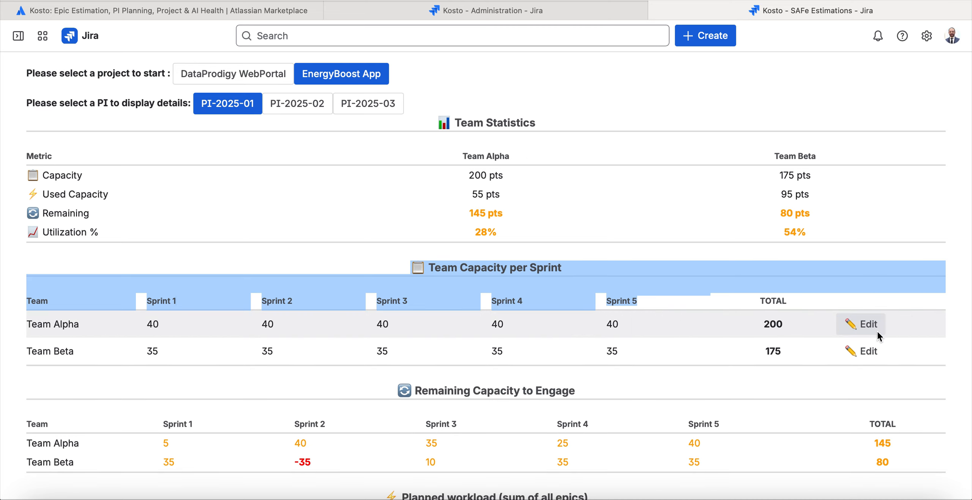
pyautogui.click(811, 301)
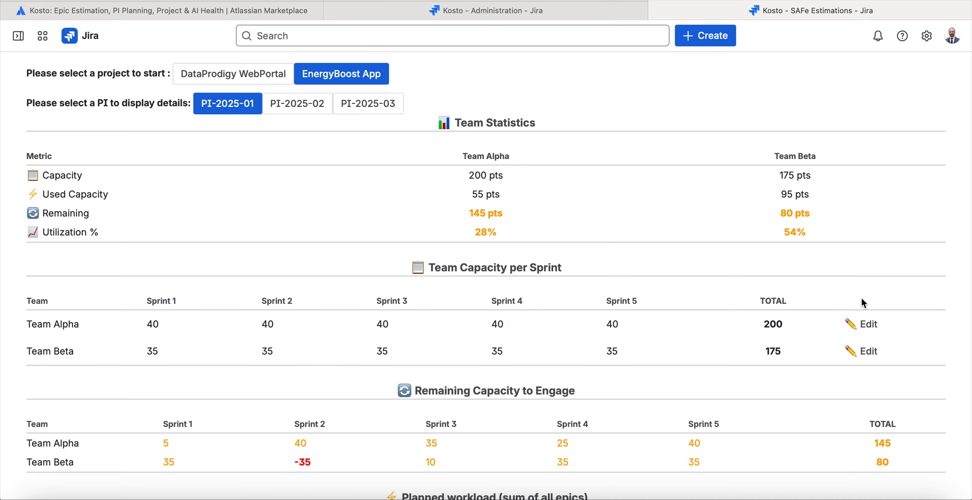
pyautogui.click(868, 351)
pyautogui.click(870, 353)
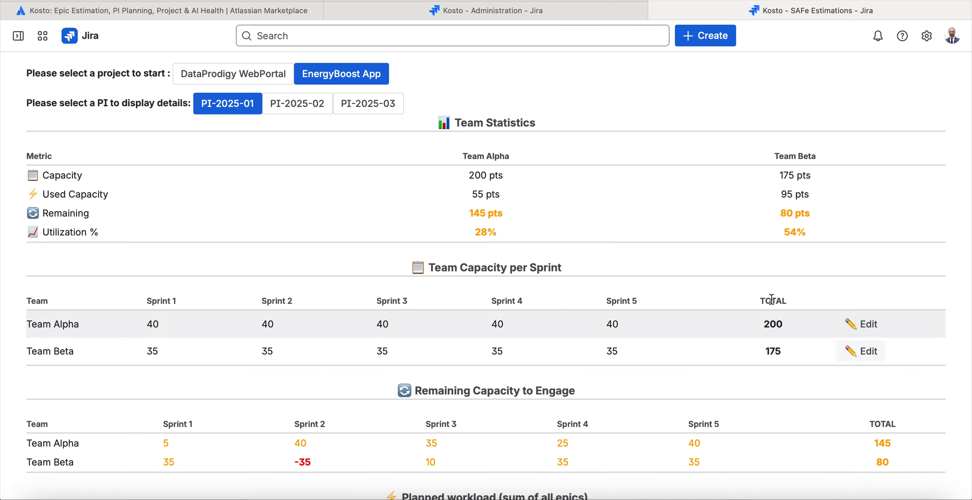
# Examine the Remaining Capacity to Engage and Planned workload (sum of all epics) tables for PI-2025-01.
pyautogui.scroll(-3, 772, 299)
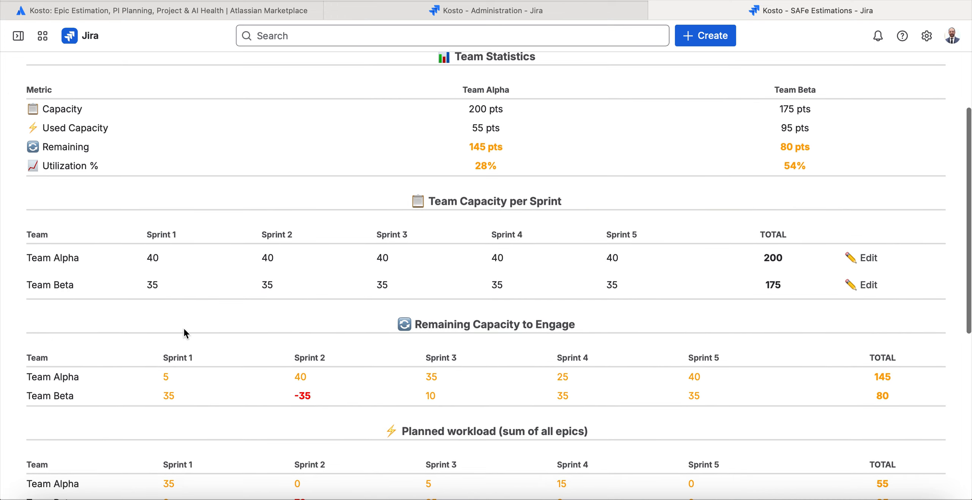
pyautogui.scroll(-3, 210, 254)
pyautogui.scroll(-1, 291, 253)
pyautogui.moveTo(295, 256); pyautogui.dragTo(891, 270)
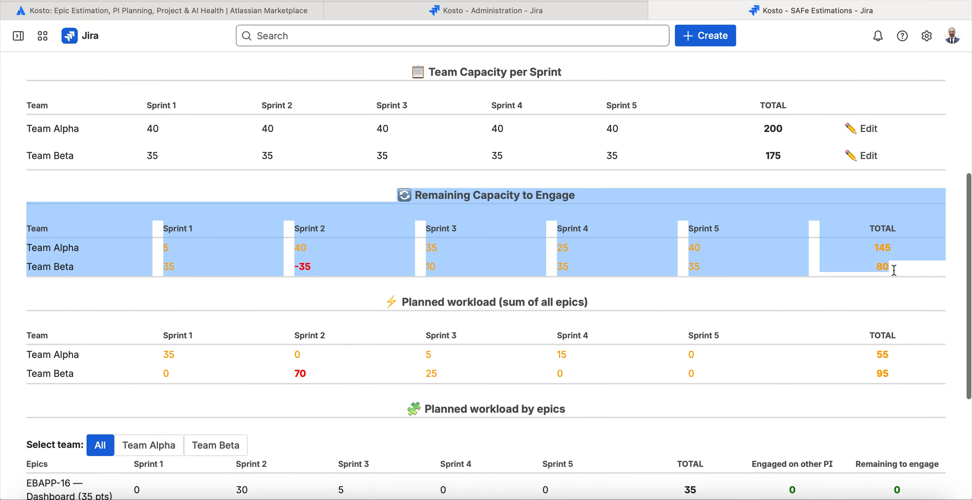
pyautogui.moveTo(368, 301); pyautogui.dragTo(898, 373)
pyautogui.click(898, 374)
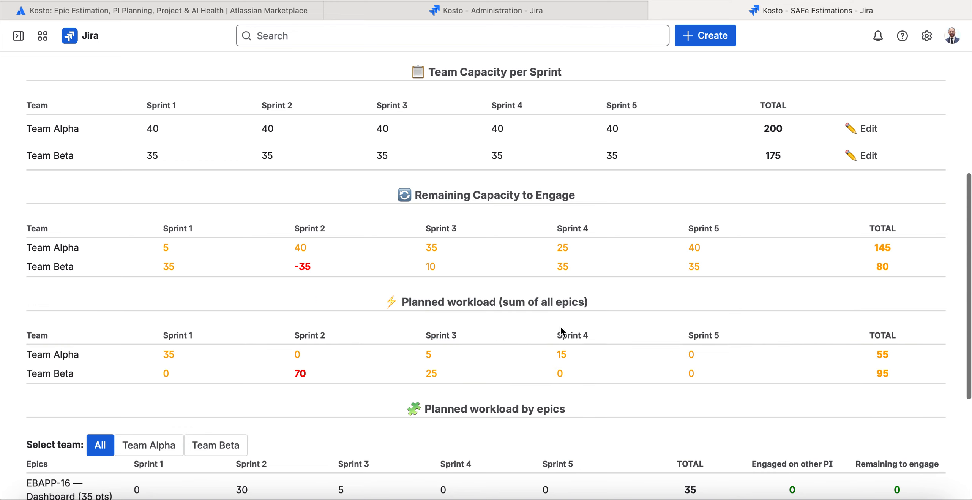
pyautogui.moveTo(910, 373); pyautogui.dragTo(303, 306)
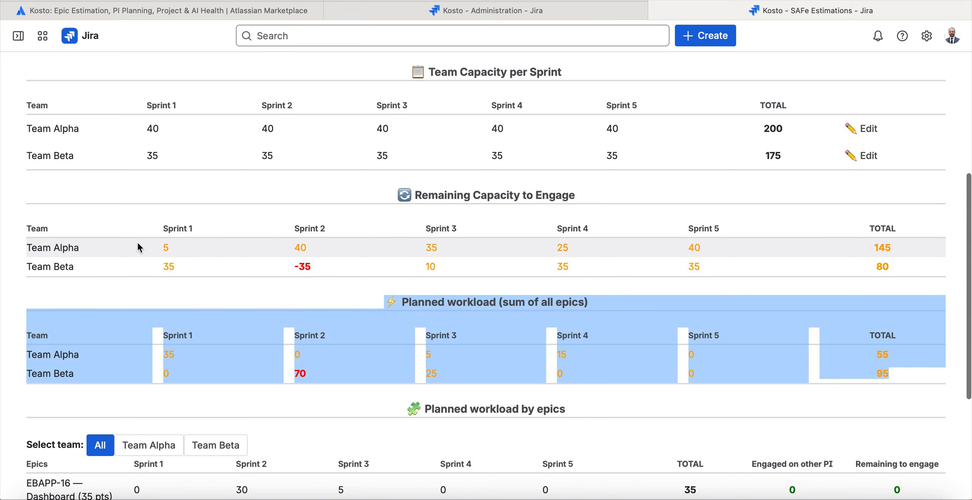
# Examine both teams' remaining capacity in Sprint 1 and Sprint 2, focusing on Team Beta's Sprint 2 value.
pyautogui.moveTo(161, 245); pyautogui.dragTo(221, 254)
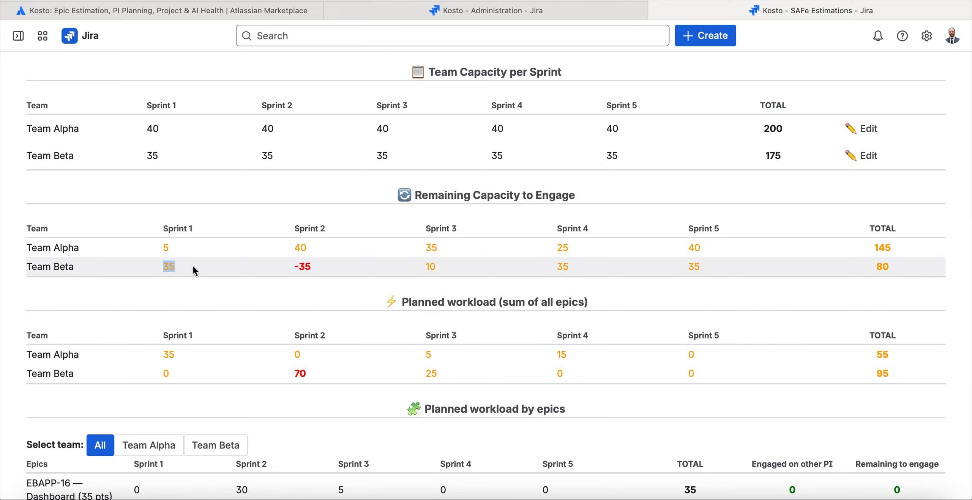
pyautogui.click(321, 254)
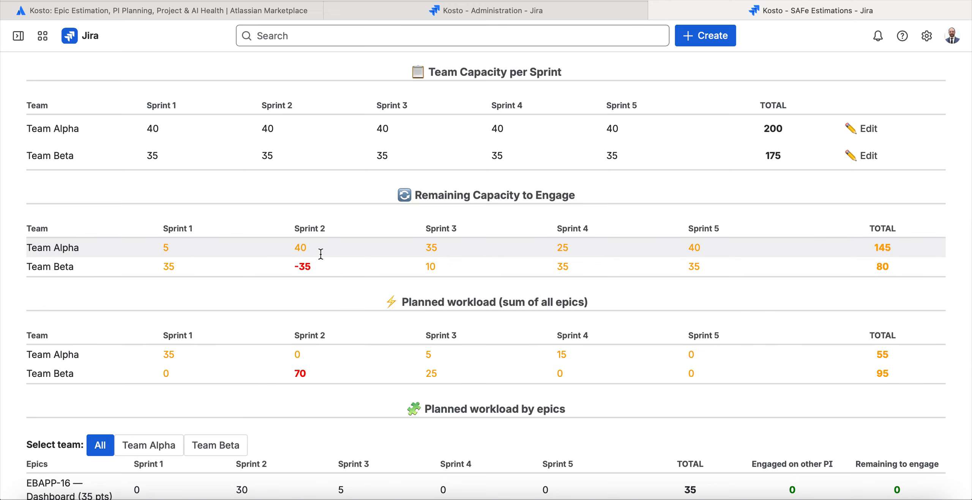
pyautogui.tripleClick(306, 268)
pyautogui.click(306, 268)
pyautogui.tripleClick(305, 268)
pyautogui.click(304, 269)
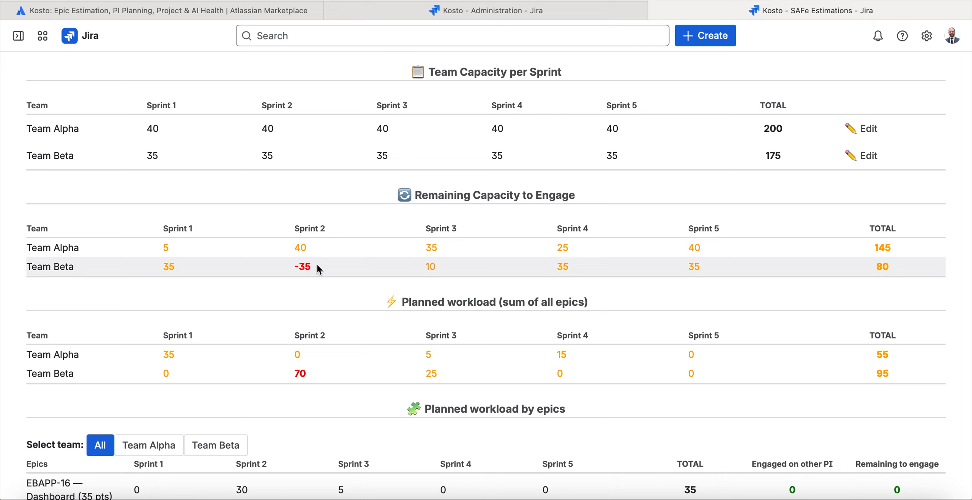
pyautogui.moveTo(314, 265); pyautogui.dragTo(293, 268)
pyautogui.click(296, 267)
pyautogui.click(333, 268)
pyautogui.tripleClick(302, 269)
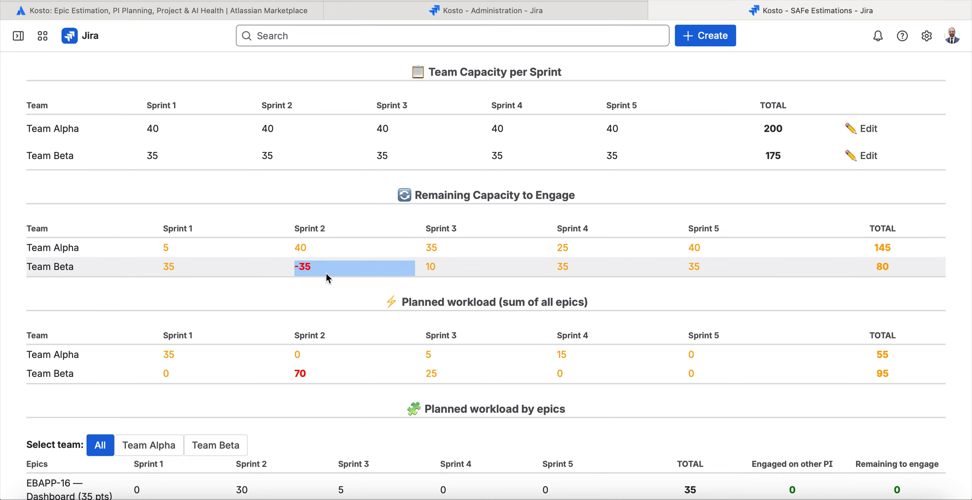
# Examine the epics listed under Planned workload by epics for all teams.
pyautogui.scroll(-2, 341, 274)
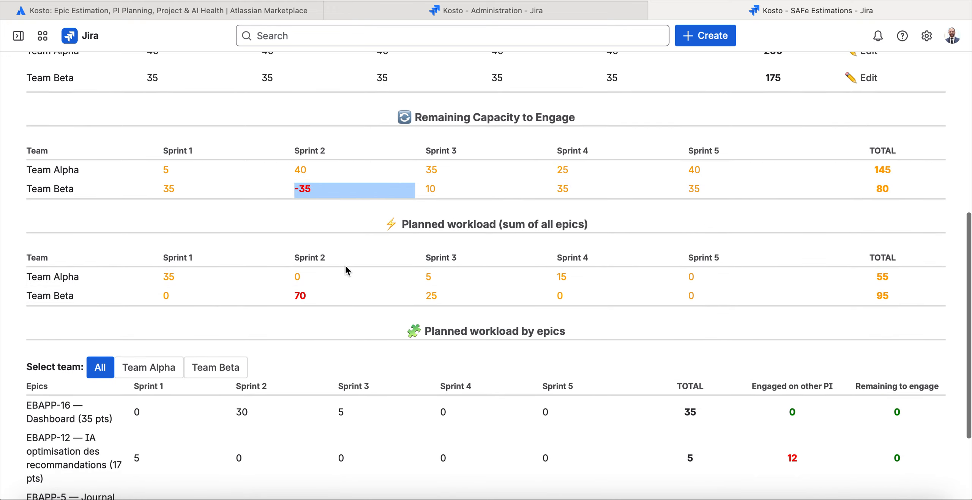
pyautogui.scroll(-3, 346, 265)
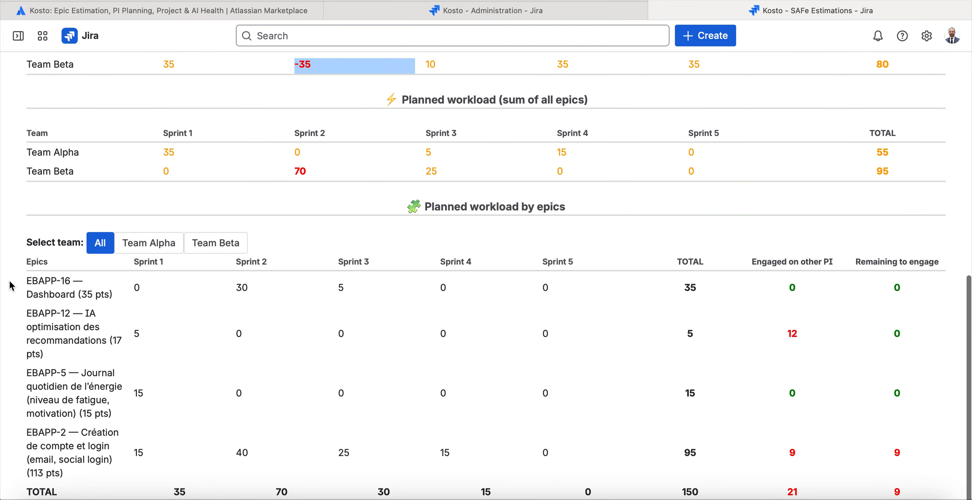
pyautogui.moveTo(27, 268); pyautogui.dragTo(204, 443)
pyautogui.click(205, 440)
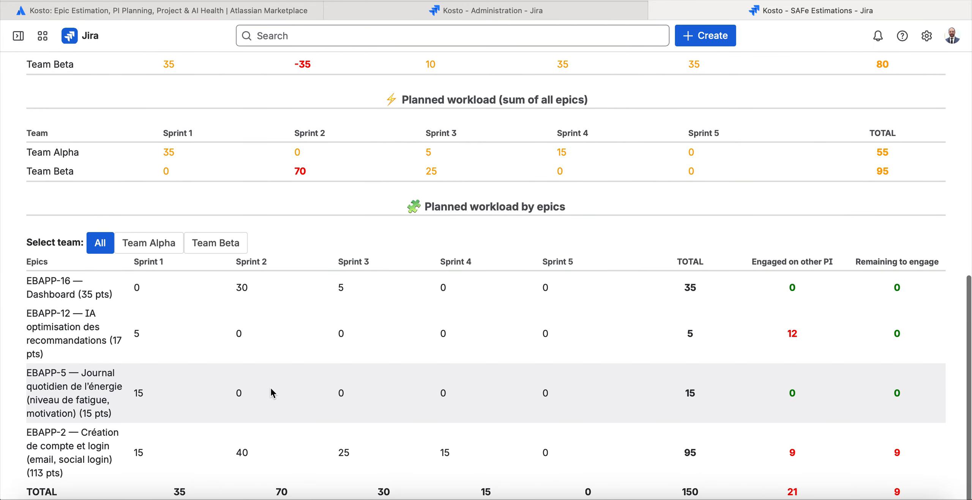
# Compare the planned workload by epics across All, Team Alpha and Team Beta, ending on Team Alpha's Dashboard row.
pyautogui.click(159, 244)
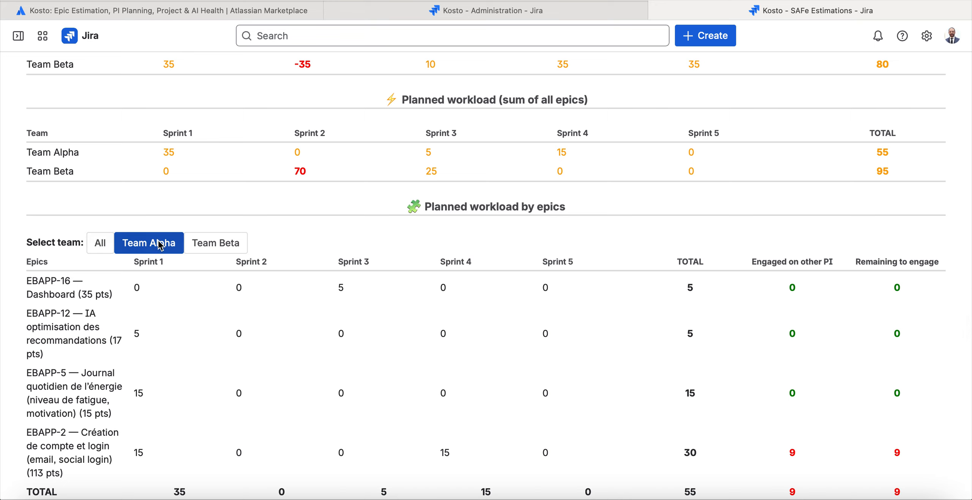
pyautogui.click(94, 244)
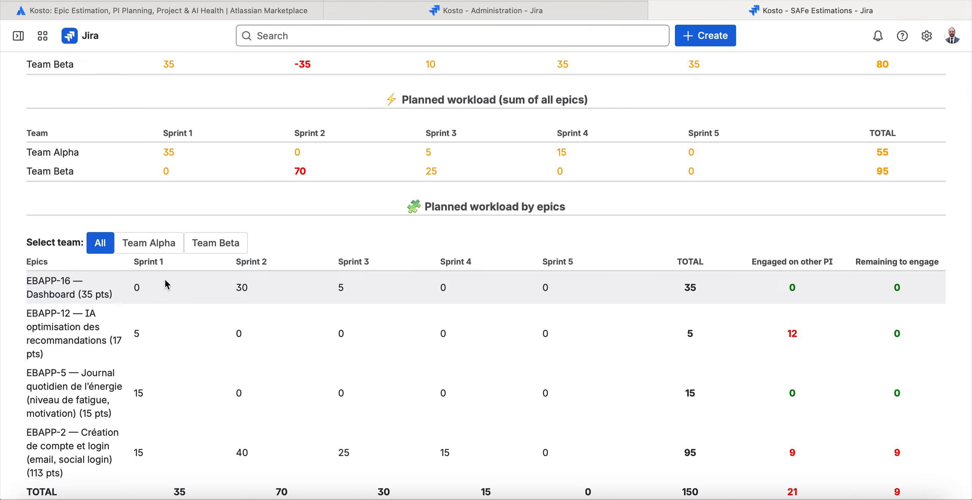
pyautogui.click(159, 248)
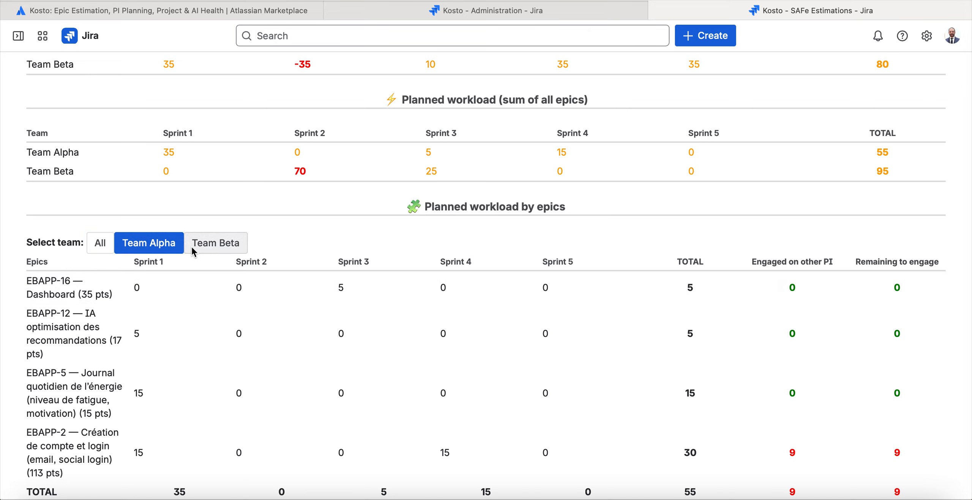
pyautogui.click(192, 245)
pyautogui.click(159, 247)
pyautogui.click(104, 245)
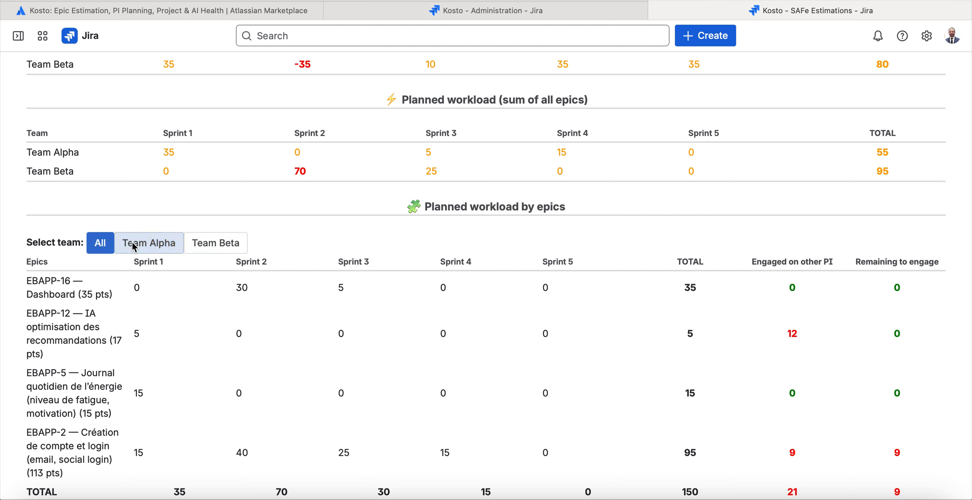
pyautogui.click(159, 246)
pyautogui.moveTo(25, 279); pyautogui.dragTo(797, 300)
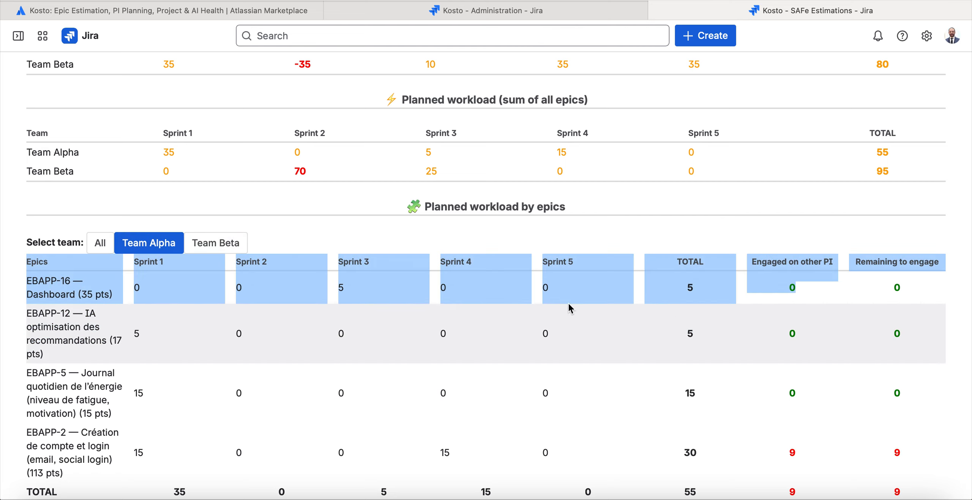
# Show the workload of all teams and examine the Dashboard epic's sprint points, total, other-PI engagement and remaining points.
pyautogui.click(100, 243)
pyautogui.moveTo(27, 280); pyautogui.dragTo(184, 284)
pyautogui.tripleClick(240, 288)
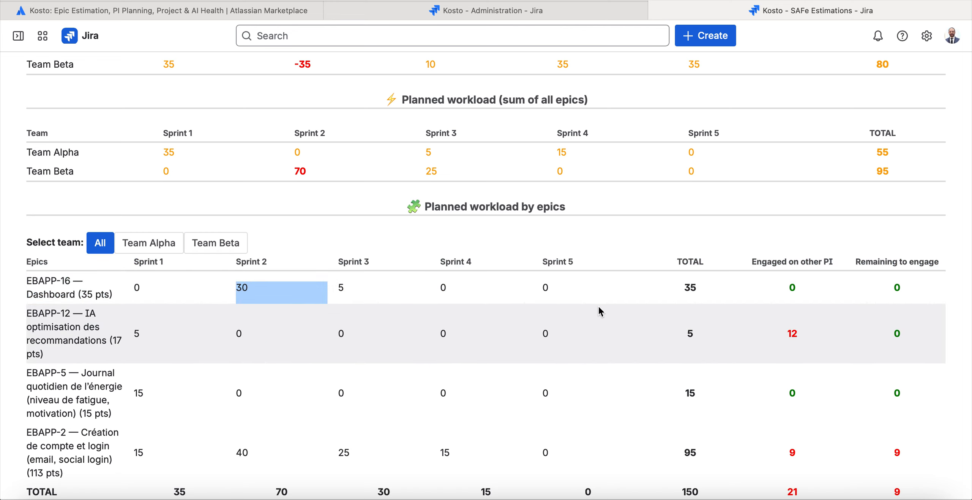
pyautogui.tripleClick(369, 289)
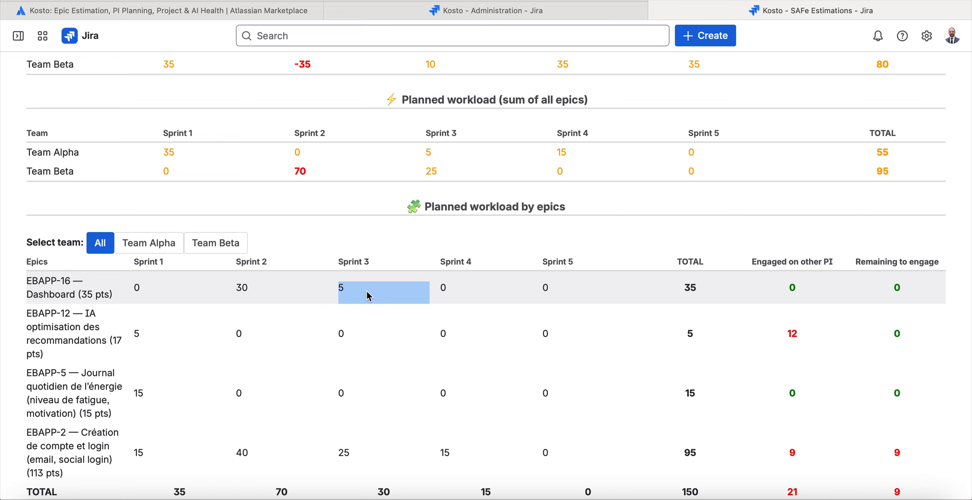
pyautogui.tripleClick(690, 291)
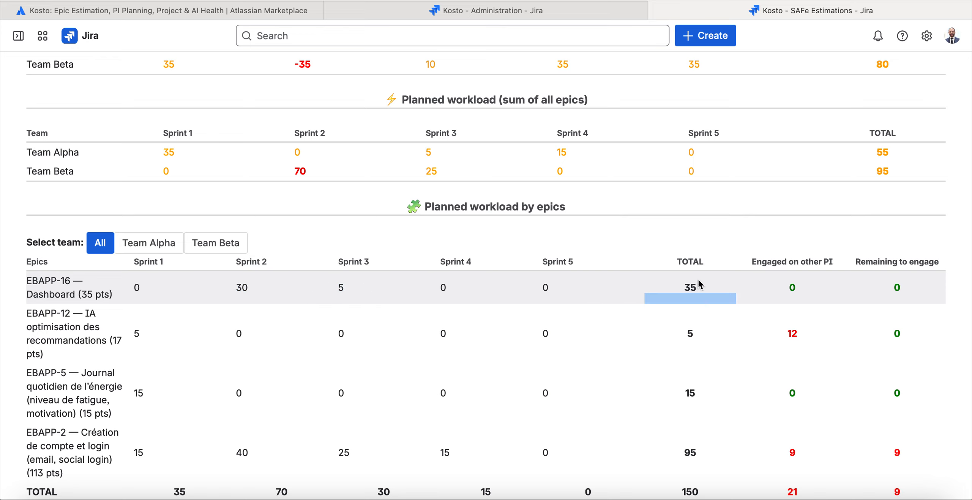
pyautogui.click(789, 291)
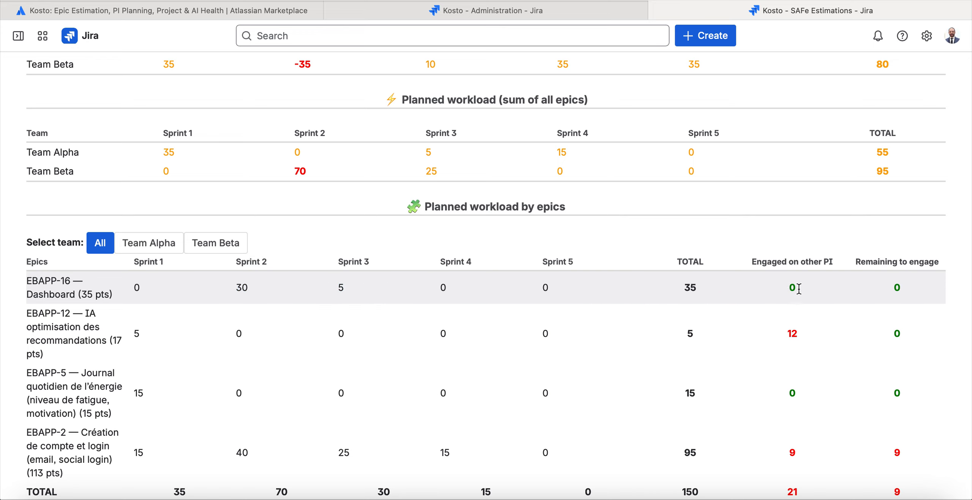
pyautogui.tripleClick(810, 266)
pyautogui.click(790, 281)
pyautogui.moveTo(889, 272); pyautogui.dragTo(690, 275)
pyautogui.click(667, 281)
# Examine the planned workload, other-PI engagement and remaining points of epics EBAPP-12, EBAPP-5 and EBAPP-2.
pyautogui.doubleClick(33, 312)
pyautogui.tripleClick(32, 313)
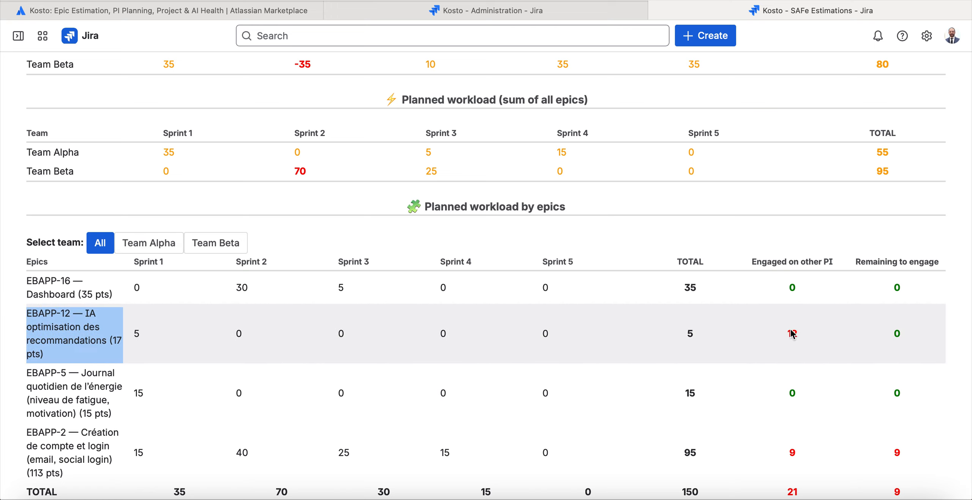
pyautogui.moveTo(799, 334); pyautogui.dragTo(34, 312)
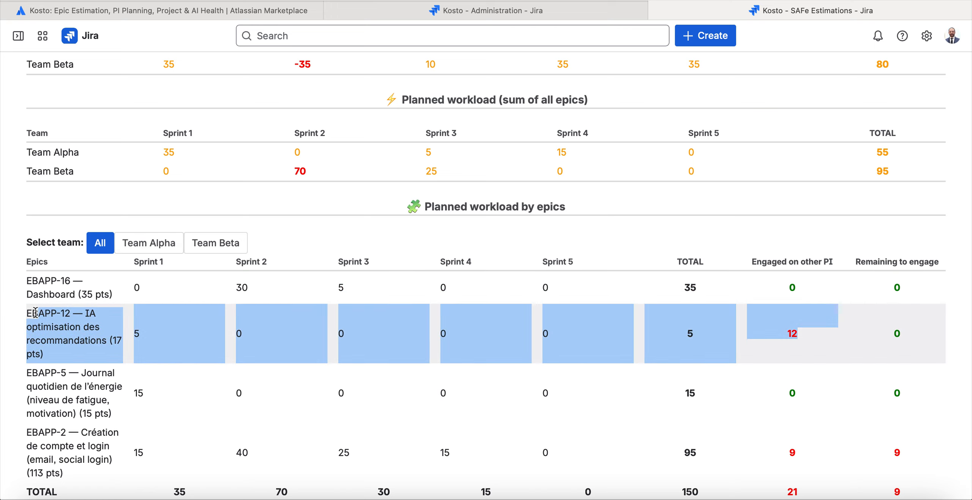
pyautogui.click(31, 315)
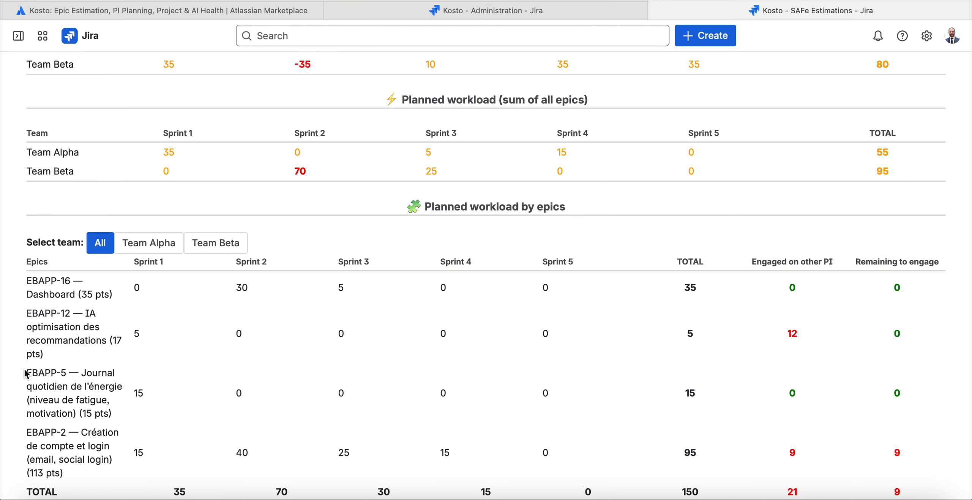
pyautogui.moveTo(38, 373); pyautogui.dragTo(855, 395)
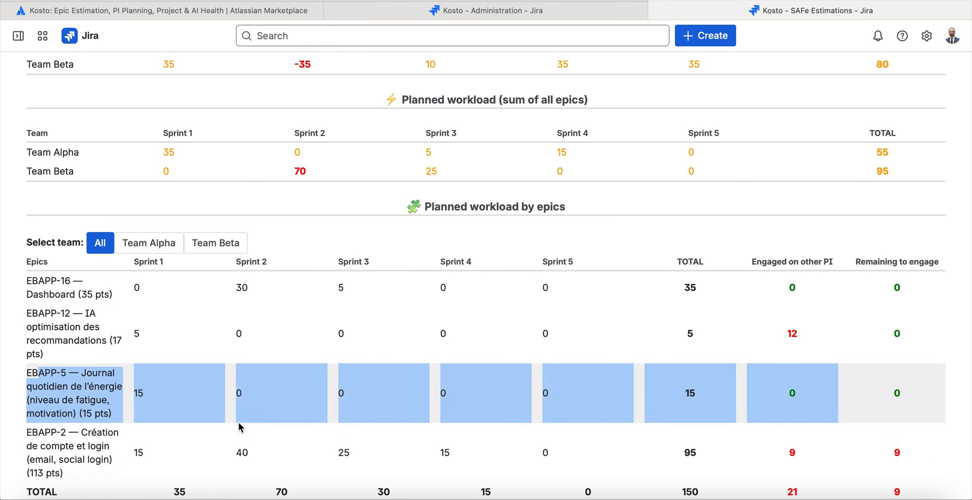
pyautogui.moveTo(38, 433); pyautogui.dragTo(802, 455)
pyautogui.scroll(-1, 816, 456)
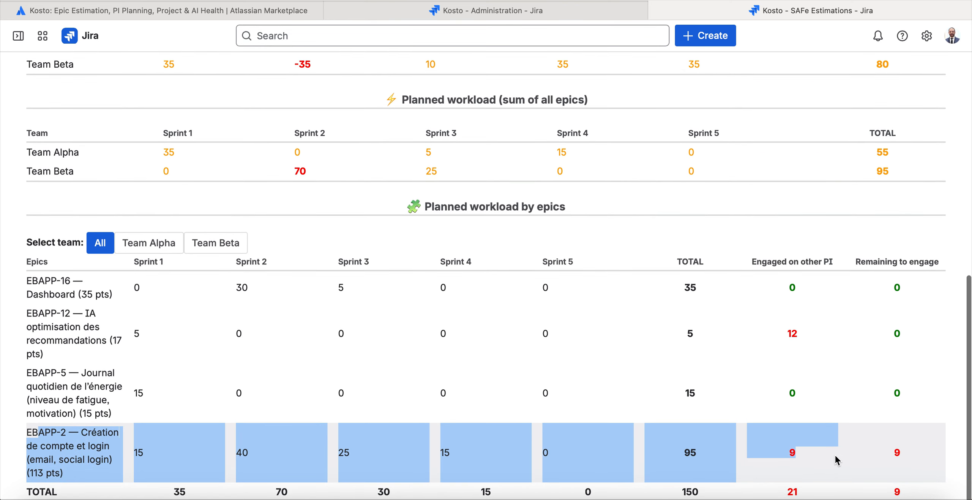
pyautogui.click(916, 453)
pyautogui.moveTo(928, 453); pyautogui.dragTo(888, 453)
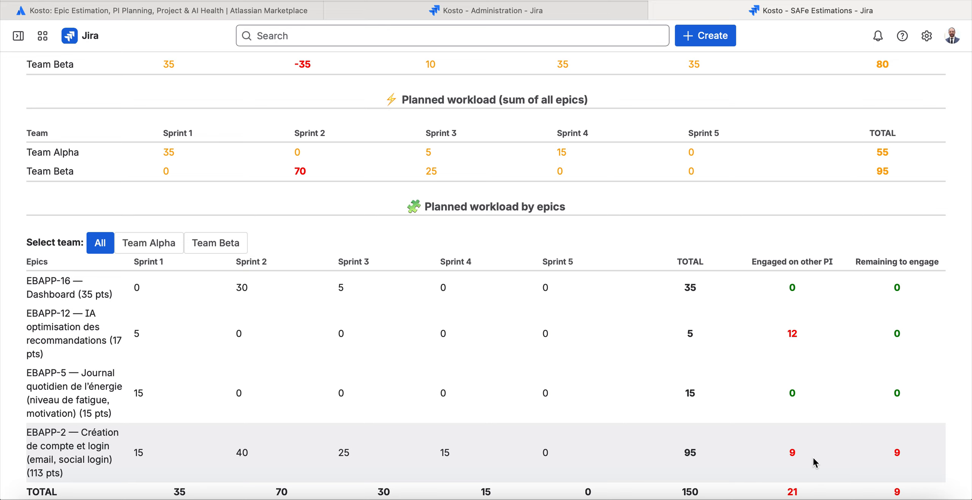
# Review the whole PI-2025-01 preparation page, from Team Statistics and sprint capacities to the planned workload by epics.
pyautogui.scroll(1, 816, 454)
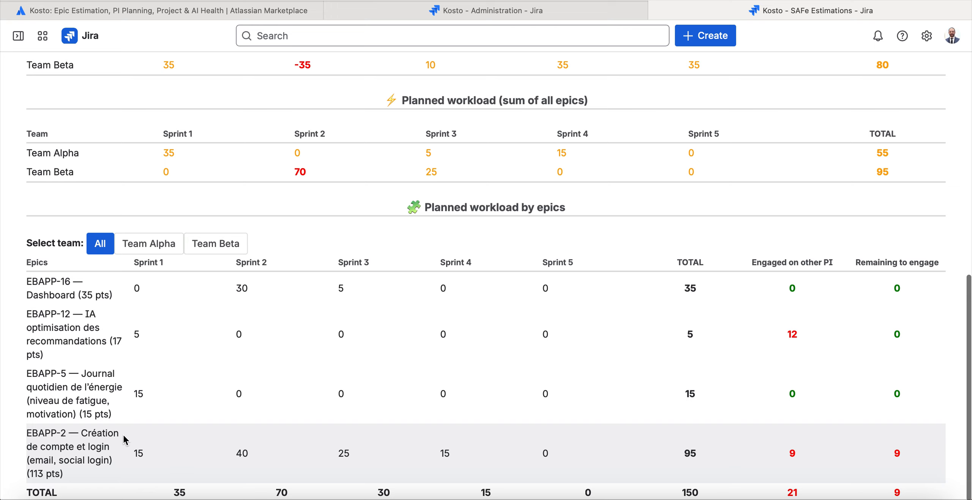
pyautogui.scroll(1, 352, 378)
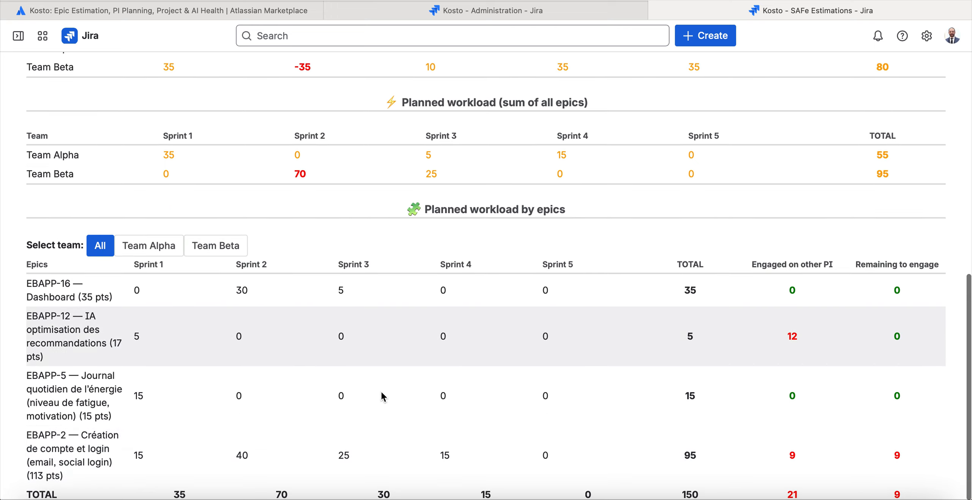
pyautogui.scroll(-1, 834, 465)
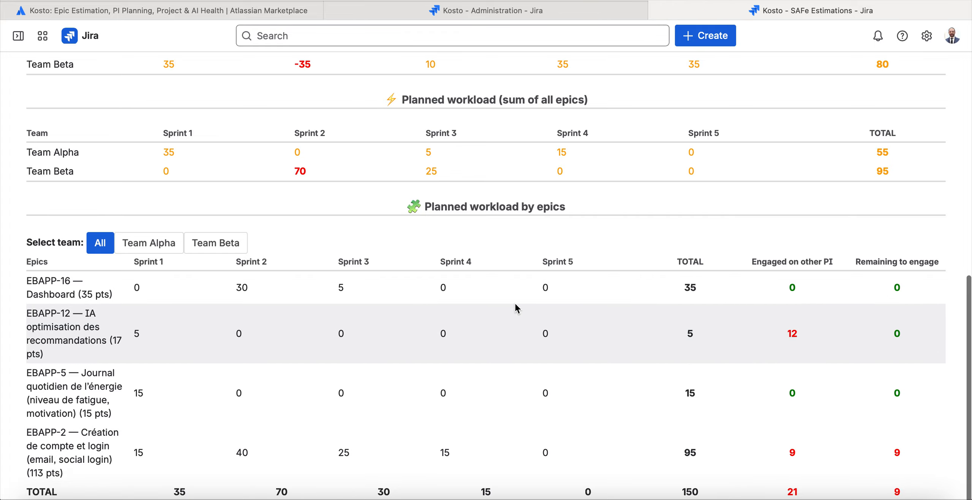
pyautogui.scroll(15, 516, 300)
pyautogui.scroll(-10, 391, 245)
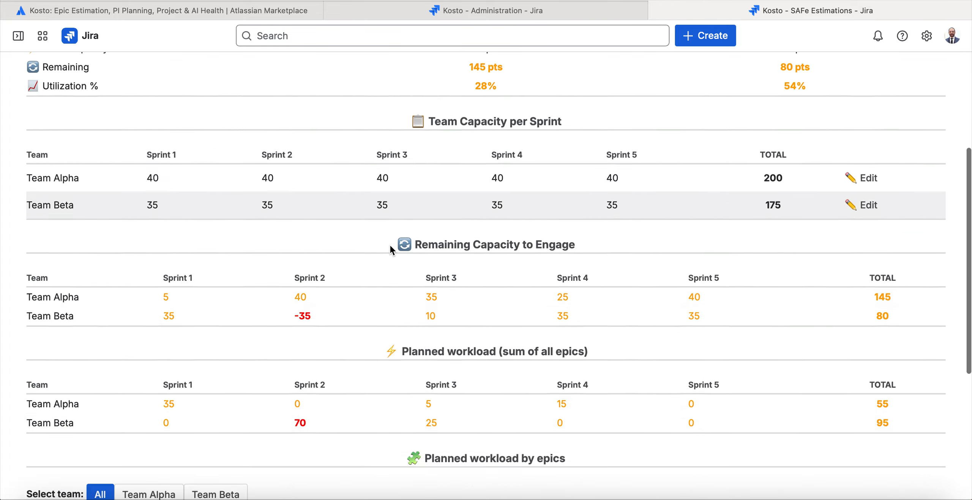
pyautogui.scroll(10, 391, 245)
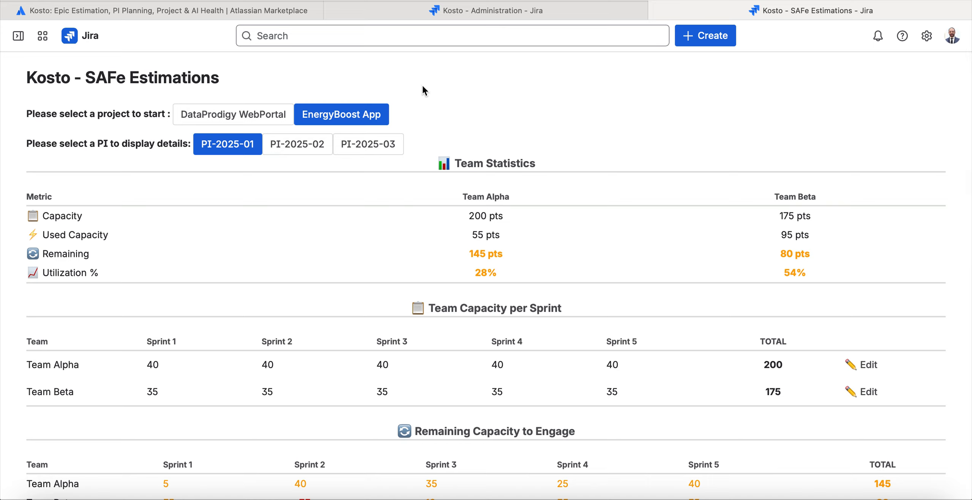
pyautogui.moveTo(412, 80); pyautogui.dragTo(875, 284)
pyautogui.scroll(-10, 858, 299)
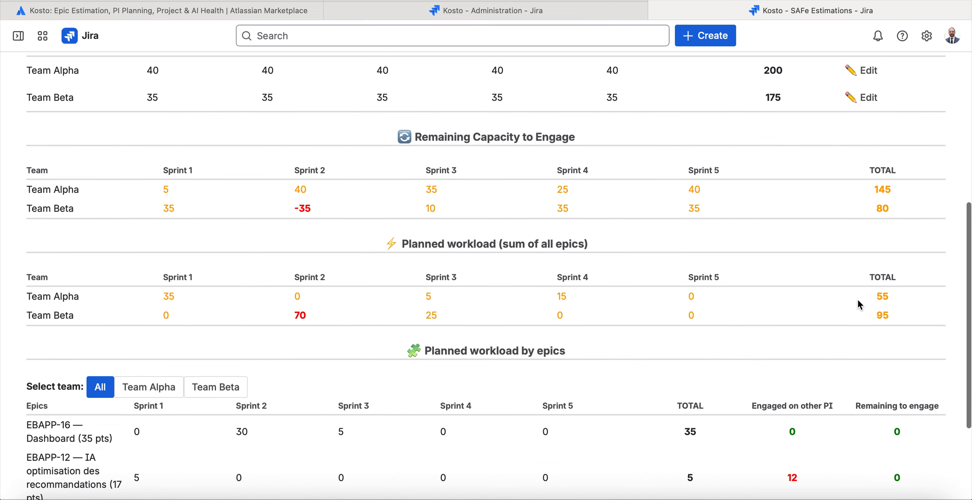
pyautogui.scroll(10, 859, 301)
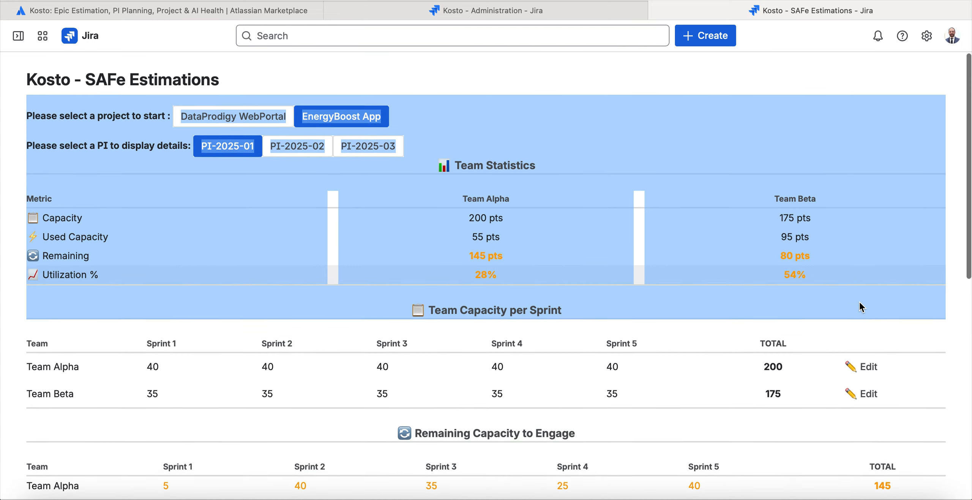
pyautogui.click(850, 299)
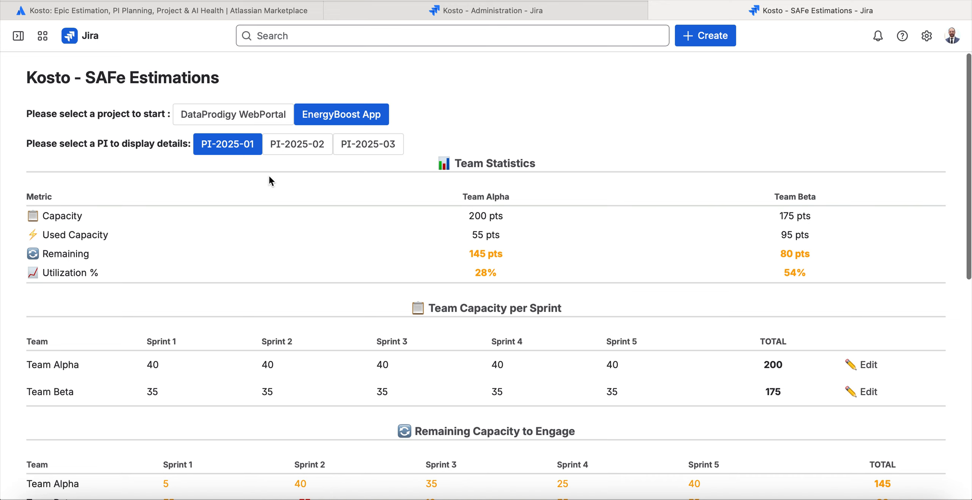
# Open PI Estimations and display the PI-2025-01 details for the EnergyBoost App project.
pyautogui.moveTo(18, 36)
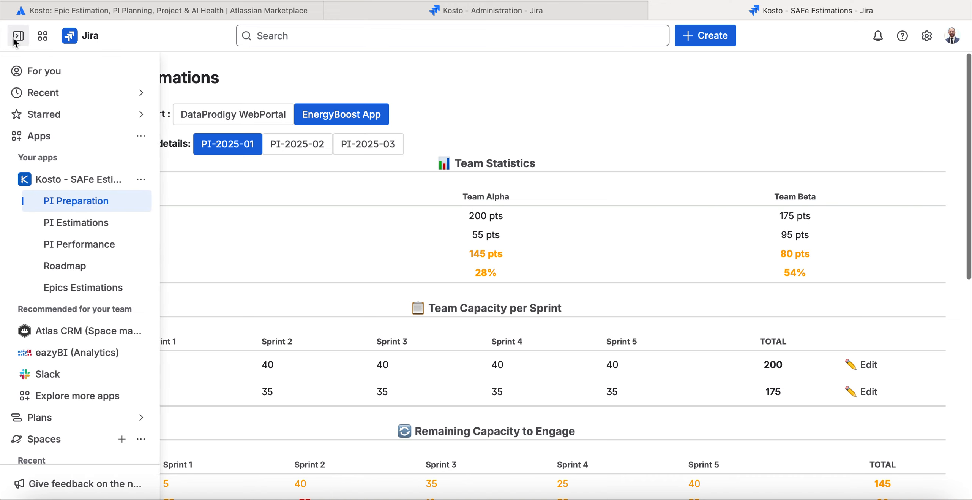
pyautogui.click(88, 225)
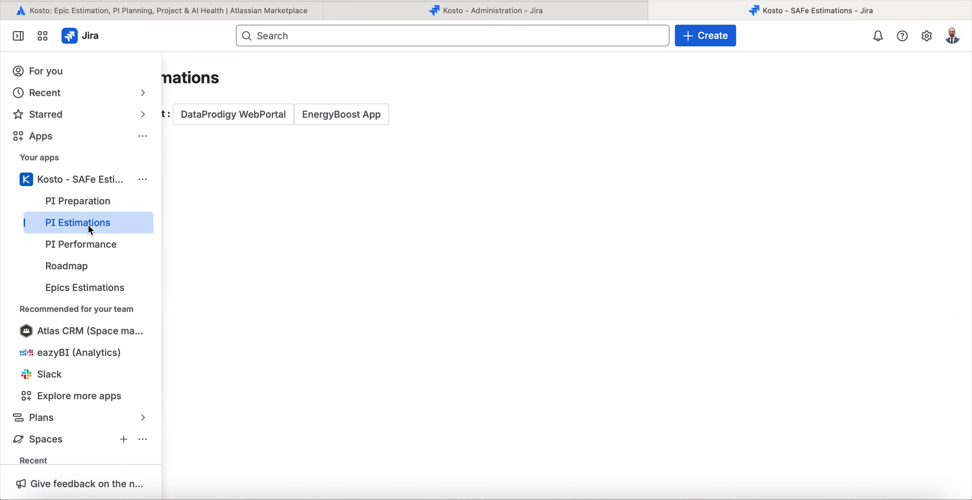
pyautogui.click(358, 114)
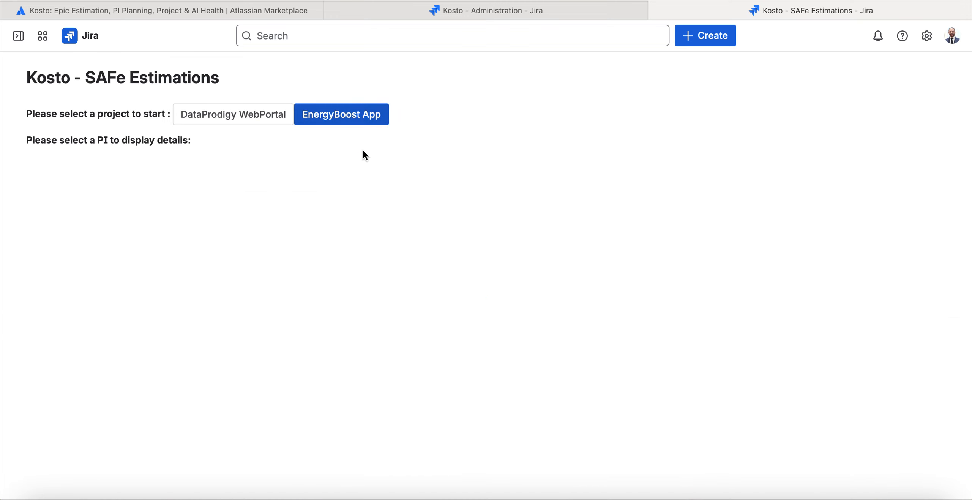
pyautogui.click(237, 145)
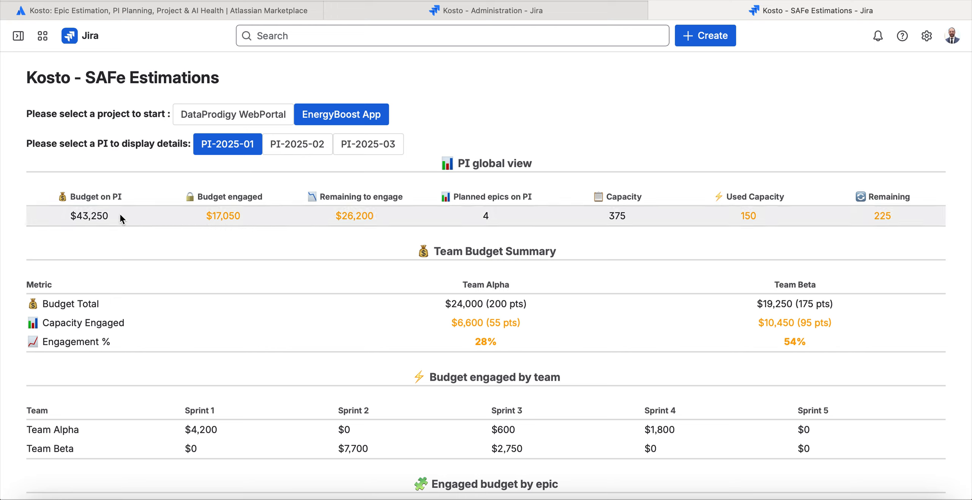
# Examine the PI global view's budget, engaged and remaining amounts, planned epics and capacity.
pyautogui.moveTo(120, 219); pyautogui.dragTo(68, 219)
pyautogui.click(70, 219)
pyautogui.moveTo(70, 220); pyautogui.dragTo(117, 218)
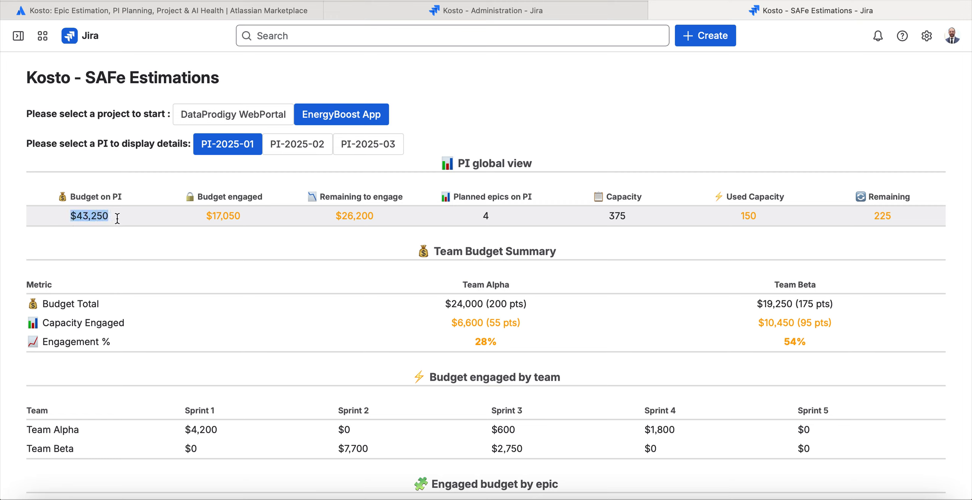
pyautogui.click(191, 229)
pyautogui.tripleClick(252, 218)
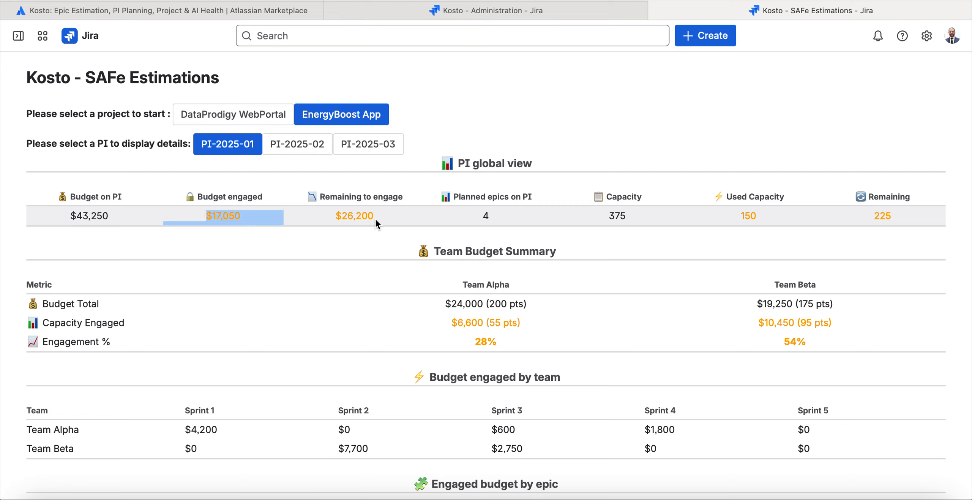
pyautogui.click(376, 217)
pyautogui.tripleClick(377, 216)
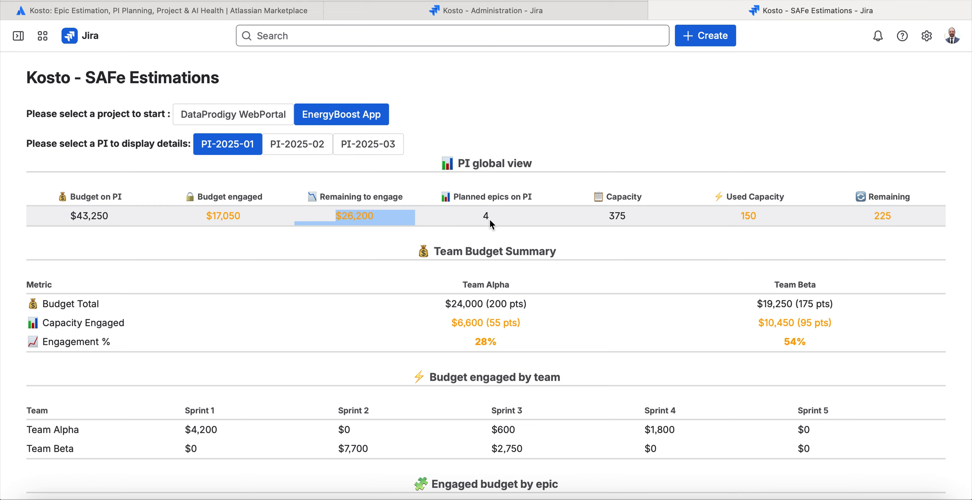
pyautogui.tripleClick(486, 216)
pyautogui.tripleClick(599, 215)
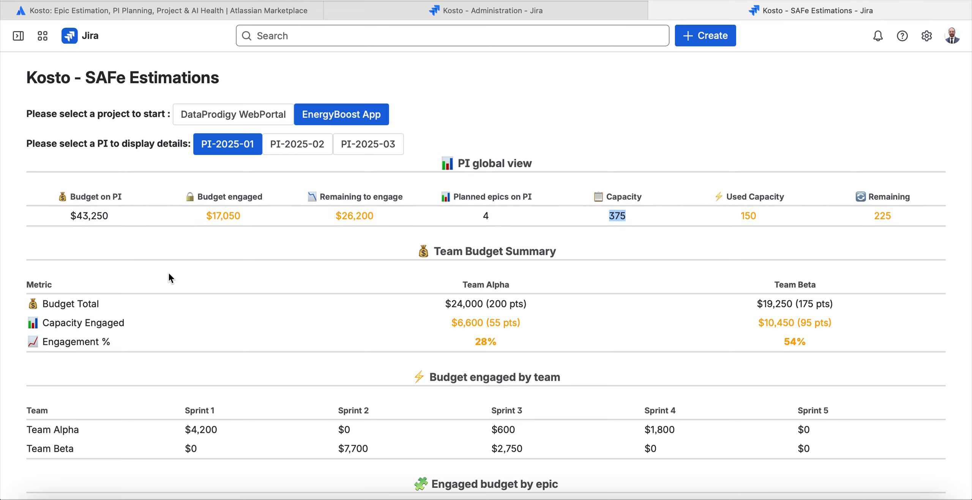
# Examine Team Alpha's total budget, engaged capacity and engagement percentage in the Team Budget Summary.
pyautogui.scroll(-2, 169, 274)
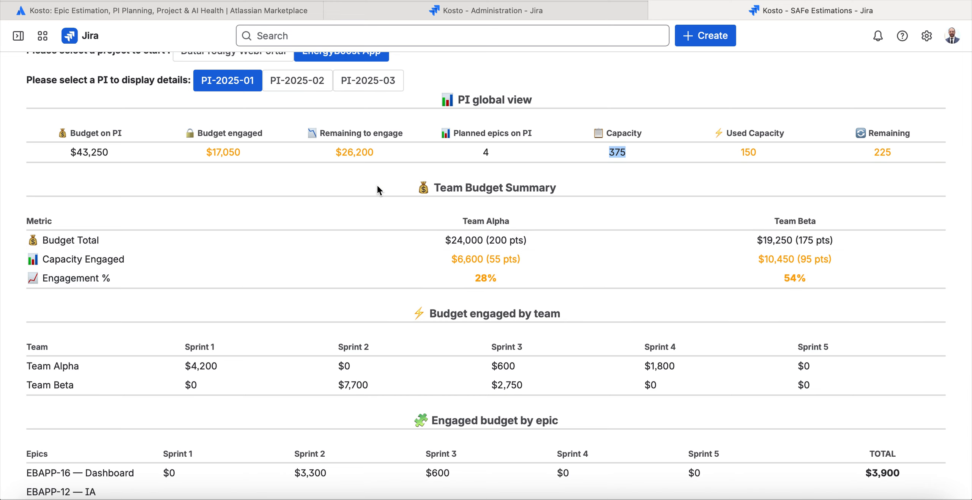
pyautogui.moveTo(396, 196); pyautogui.dragTo(759, 223)
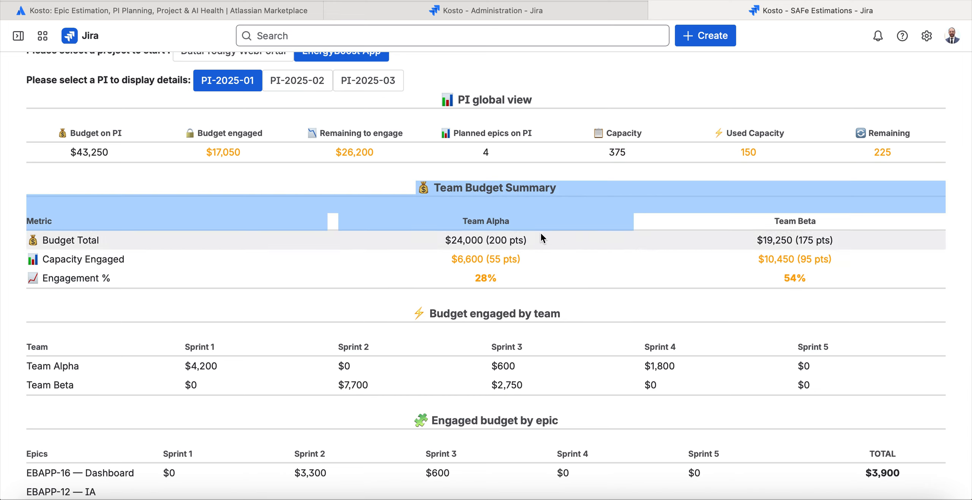
pyautogui.click(464, 239)
pyautogui.tripleClick(464, 239)
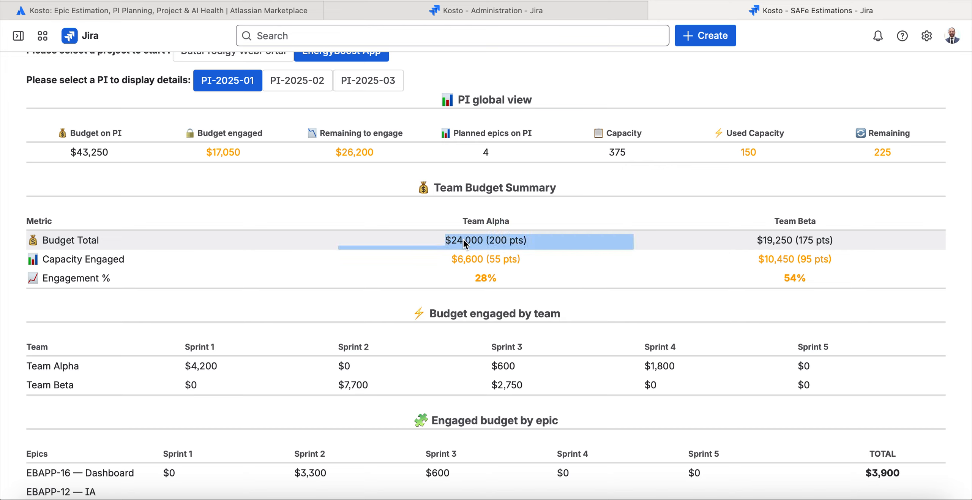
pyautogui.click(464, 240)
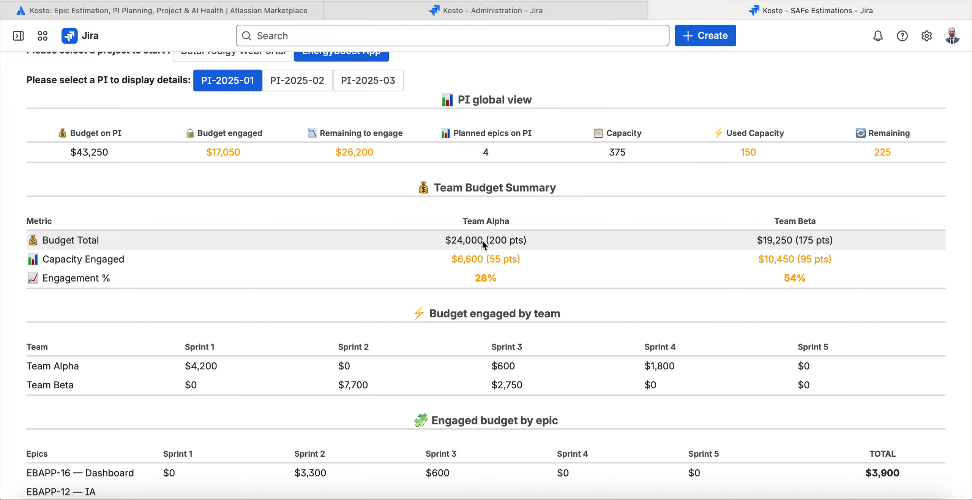
pyautogui.moveTo(487, 242); pyautogui.dragTo(525, 242)
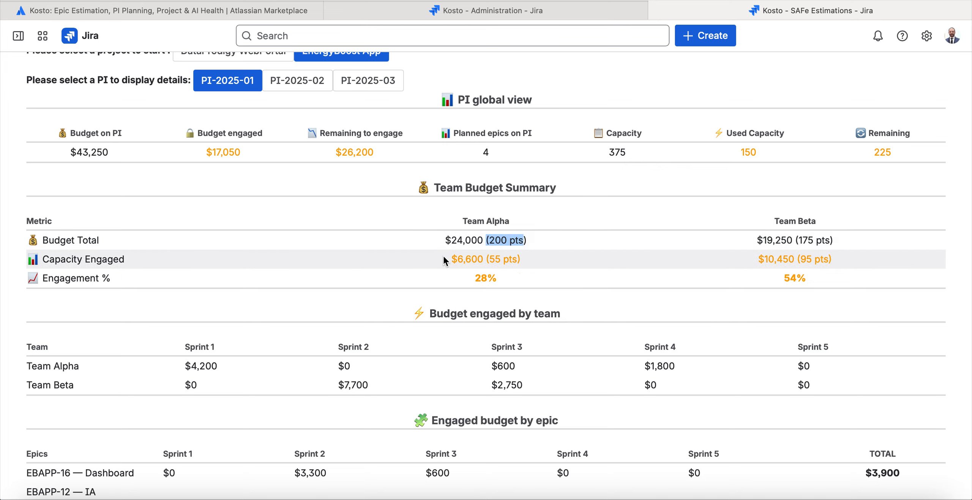
pyautogui.moveTo(448, 260); pyautogui.dragTo(545, 259)
pyautogui.click(546, 260)
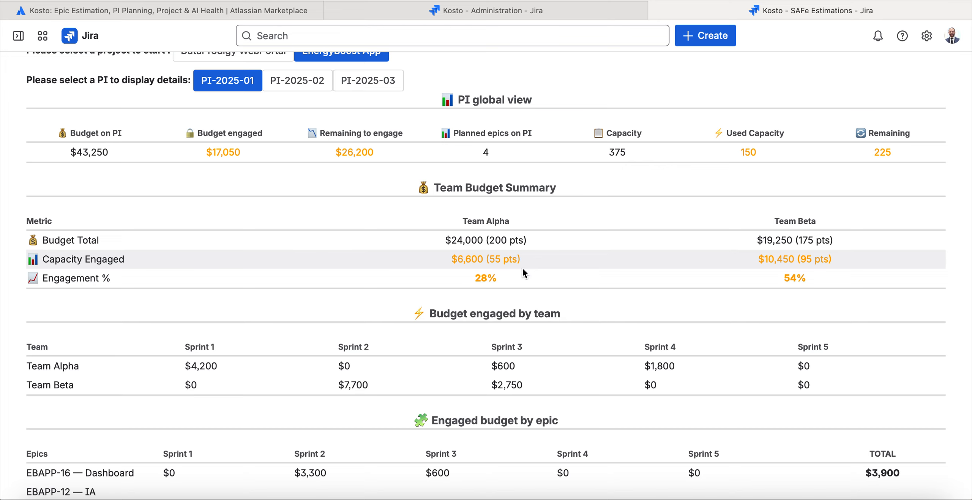
pyautogui.moveTo(515, 274); pyautogui.dragTo(467, 274)
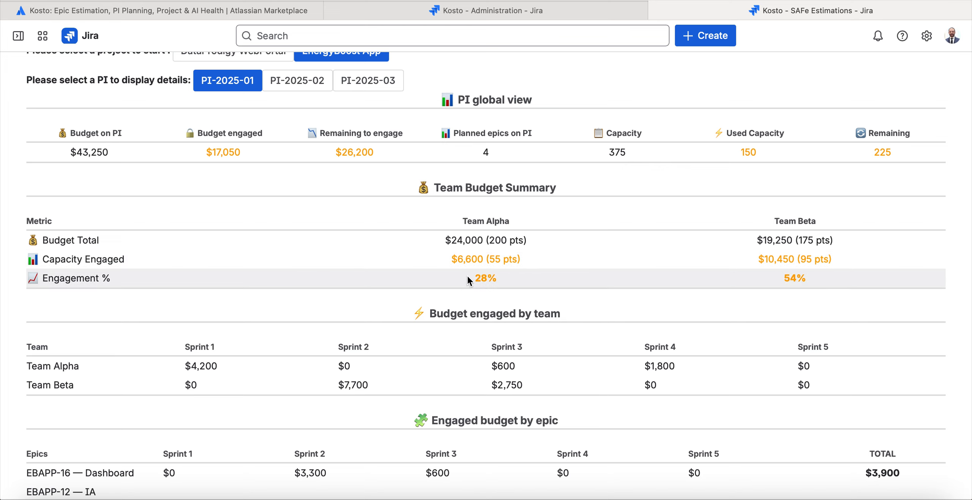
pyautogui.click(528, 280)
# Review the budget engaged by team per sprint and the engaged budget by epic with its totals.
pyautogui.scroll(-5, 522, 283)
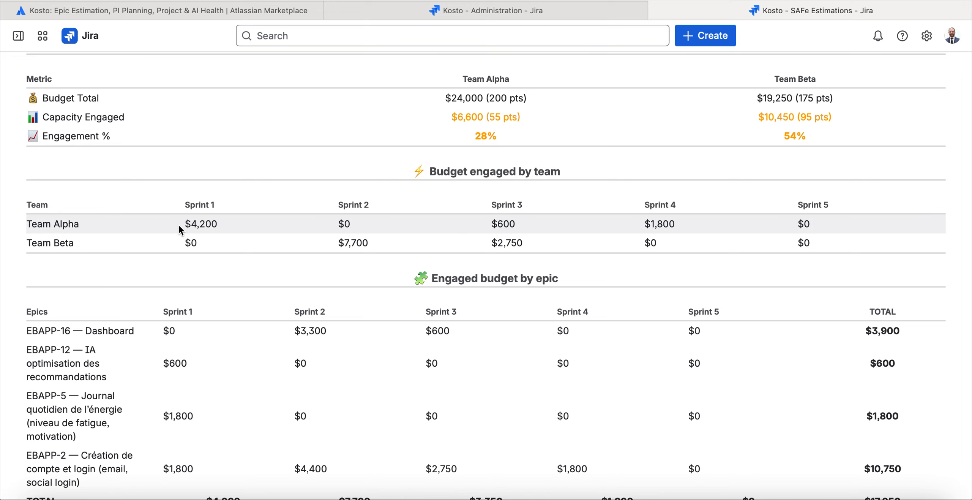
pyautogui.moveTo(178, 224); pyautogui.dragTo(368, 226)
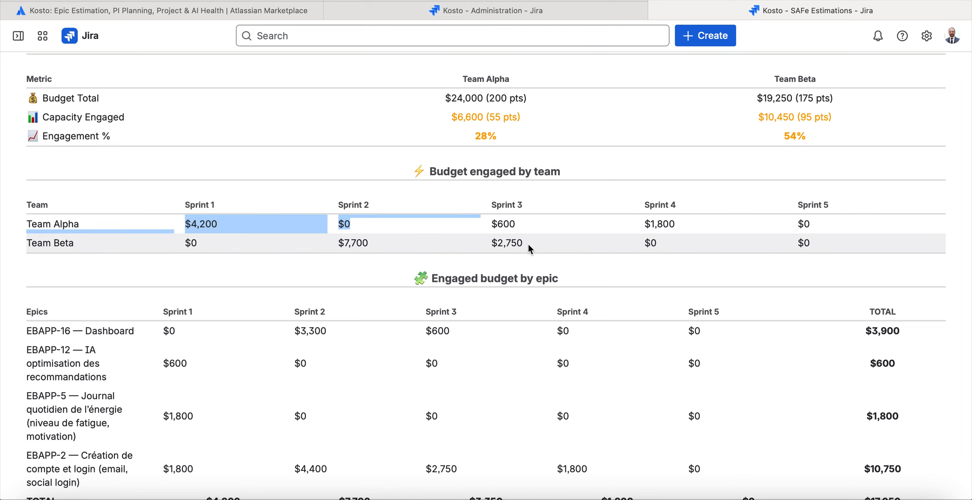
pyautogui.scroll(-1, 628, 267)
pyautogui.moveTo(393, 270); pyautogui.dragTo(669, 290)
pyautogui.click(668, 290)
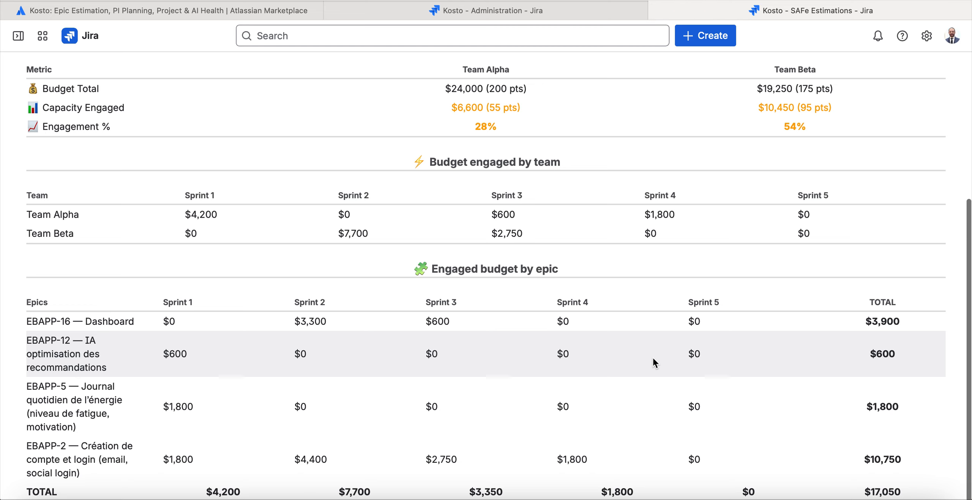
pyautogui.scroll(2, 654, 354)
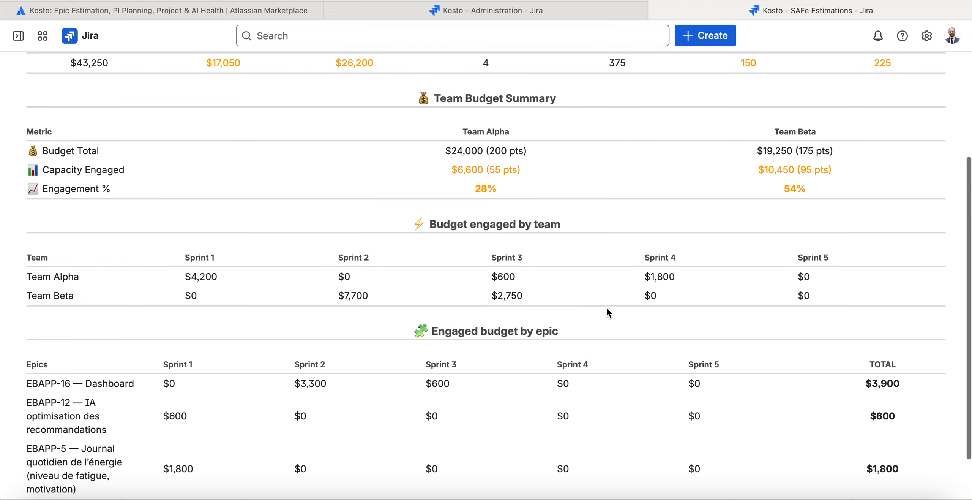
pyautogui.scroll(5, 607, 306)
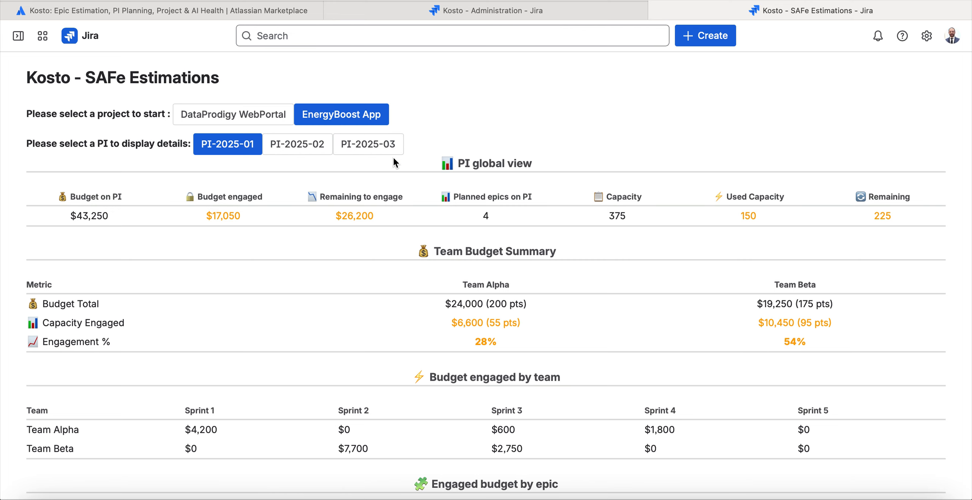
pyautogui.scroll(-2, 410, 190)
pyautogui.scroll(-4, 420, 216)
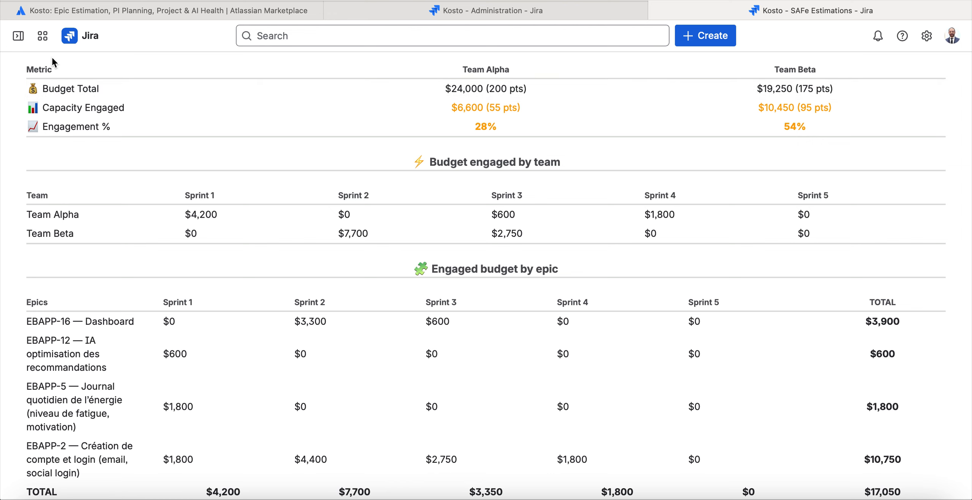
# Open PI Performance and display the PI-2025-01 details for the EnergyBoost App project.
pyautogui.moveTo(18, 35)
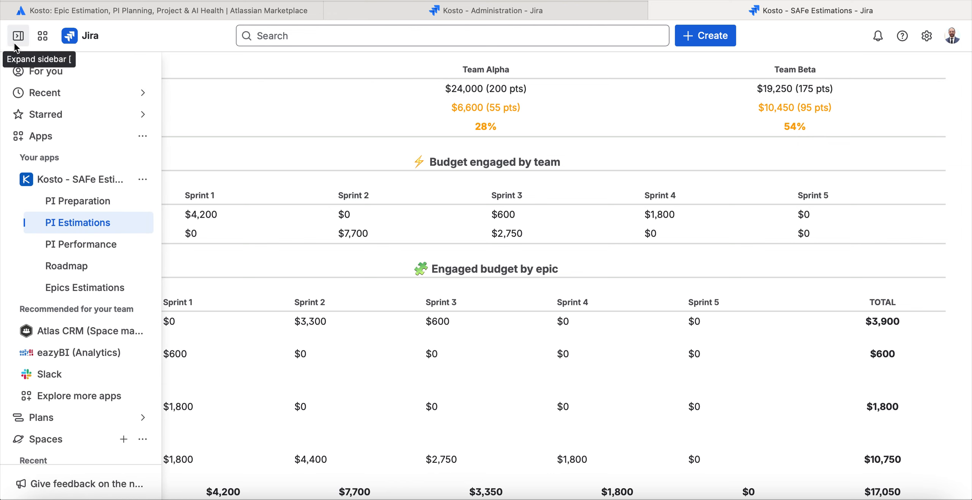
pyautogui.click(101, 244)
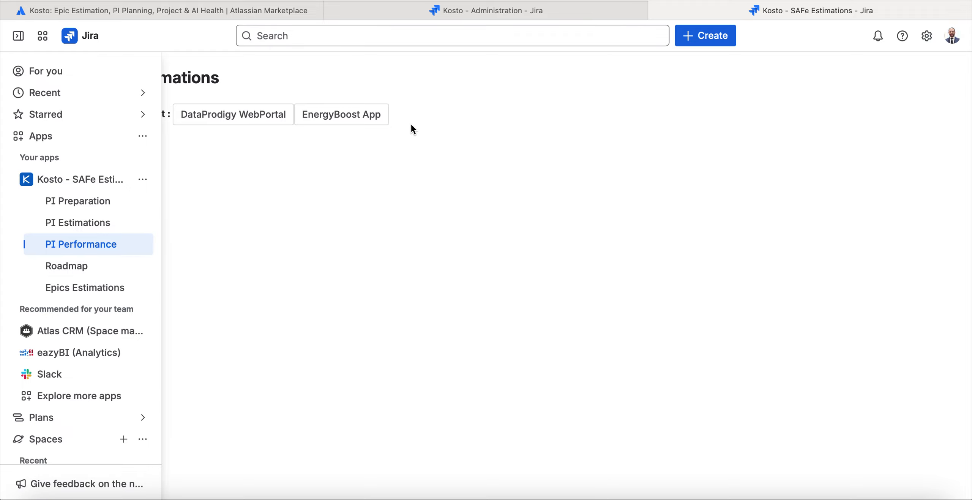
pyautogui.click(351, 120)
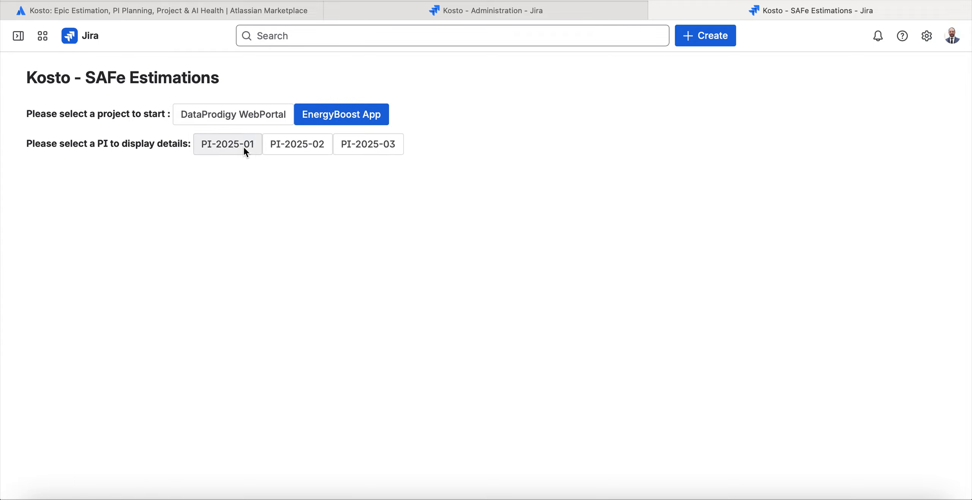
pyautogui.click(244, 146)
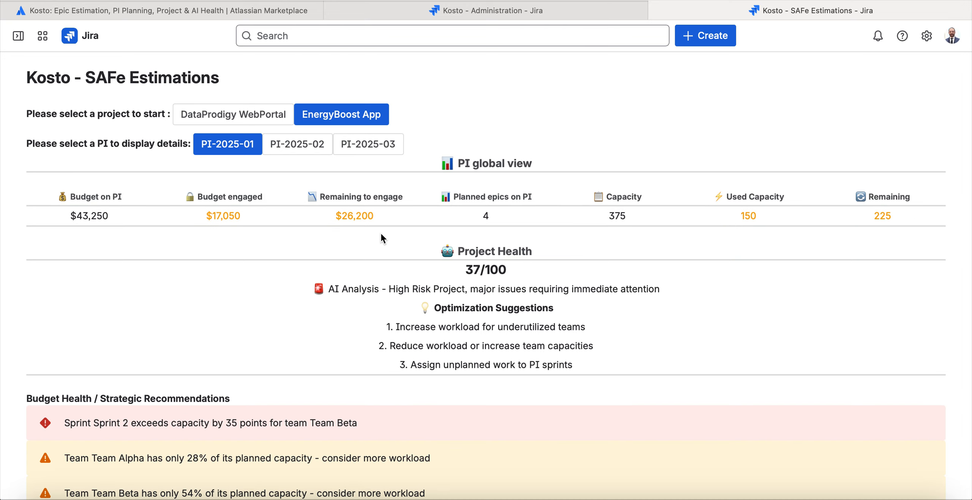
# Examine the Project Health score and its AI analysis for PI-2025-01.
pyautogui.scroll(-3, 411, 229)
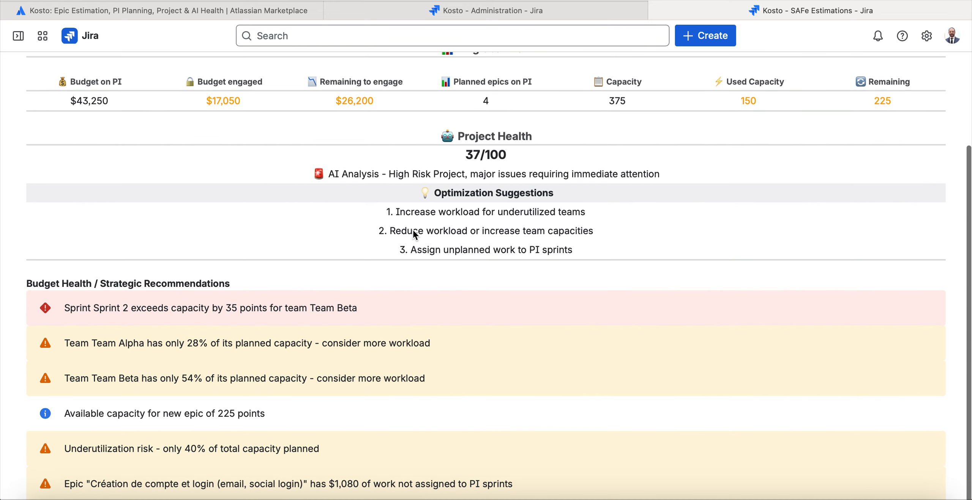
pyautogui.scroll(2, 414, 231)
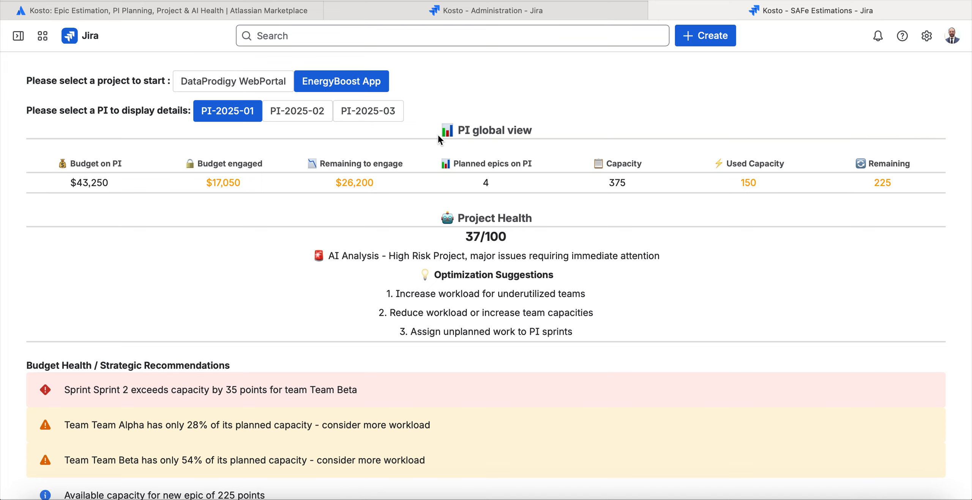
pyautogui.scroll(-2, 438, 134)
pyautogui.scroll(3, 439, 141)
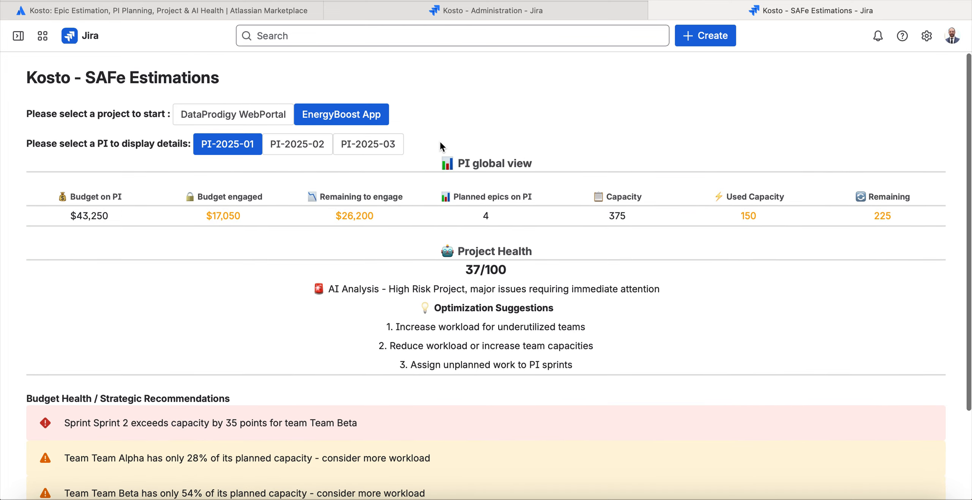
pyautogui.scroll(-3, 440, 145)
pyautogui.scroll(3, 437, 175)
pyautogui.tripleClick(448, 271)
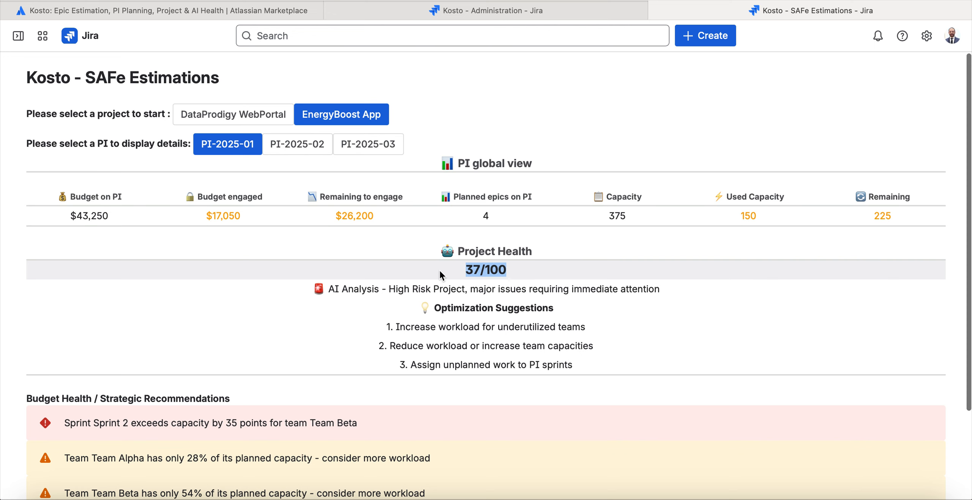
pyautogui.click(452, 274)
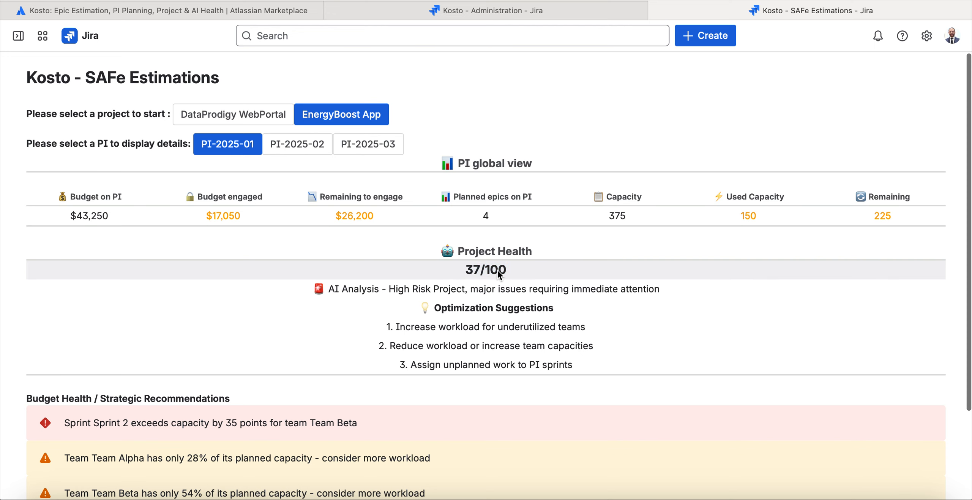
# Read the Optimization Suggestions and look over the Budget Health / Strategic Recommendations beneath them.
pyautogui.scroll(-3, 498, 274)
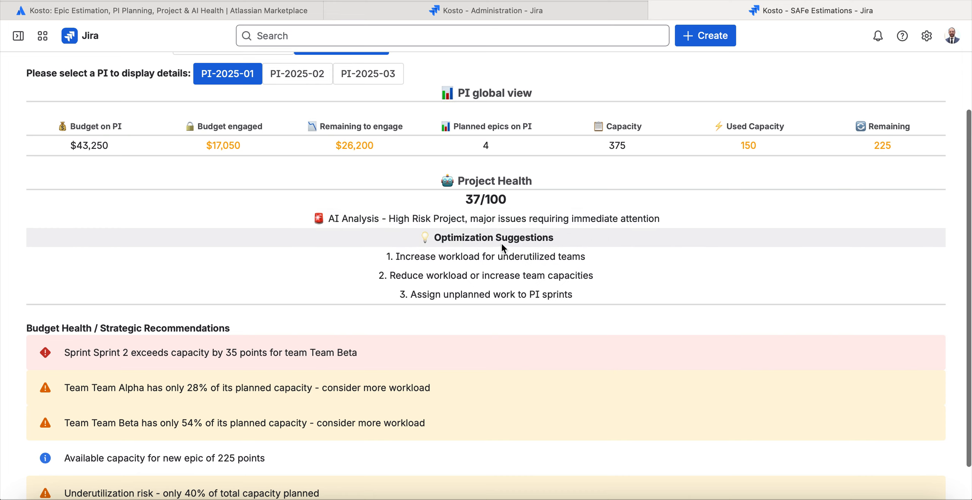
pyautogui.moveTo(417, 235); pyautogui.dragTo(598, 292)
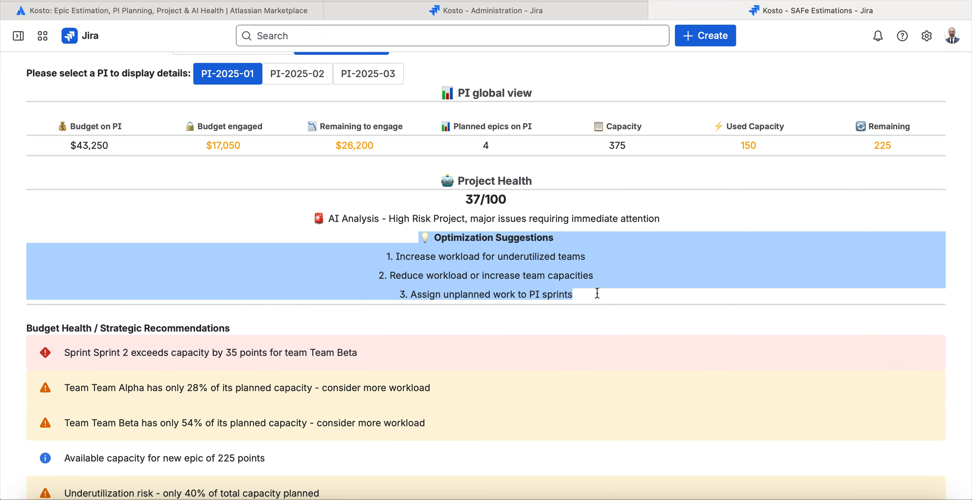
pyautogui.click(597, 292)
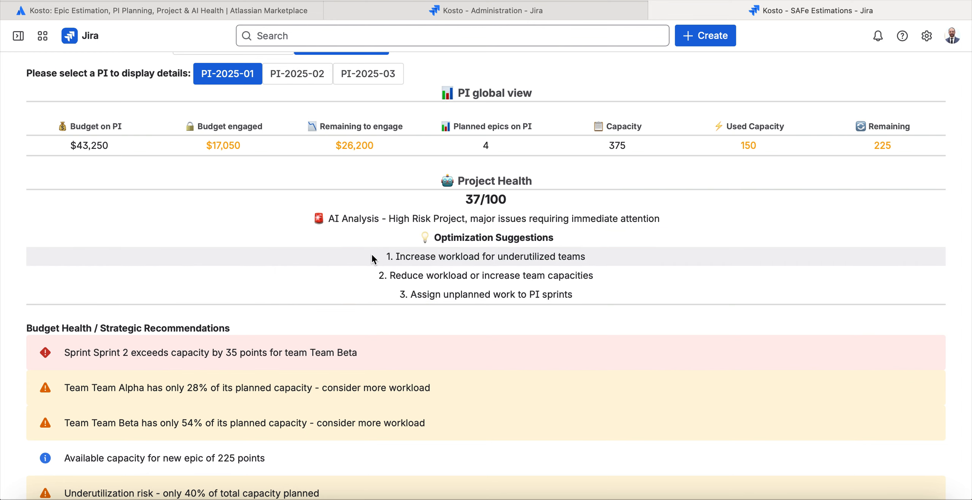
pyautogui.scroll(-1, 428, 276)
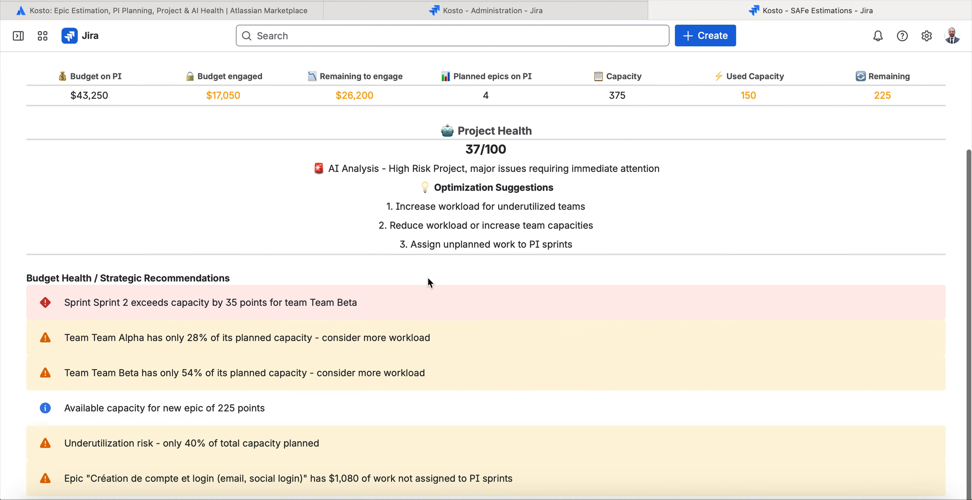
pyautogui.scroll(1, 428, 278)
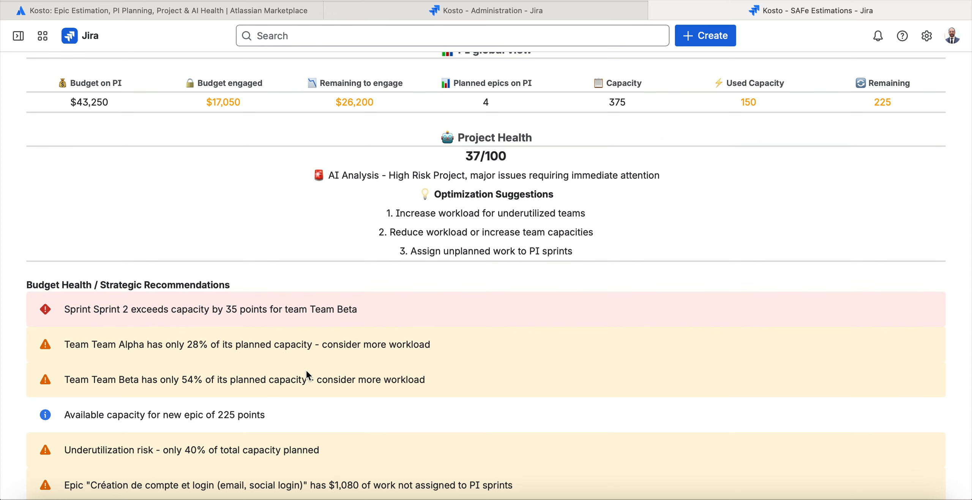
# Check the used and remaining capacity in the PI global view.
pyautogui.scroll(2, 307, 376)
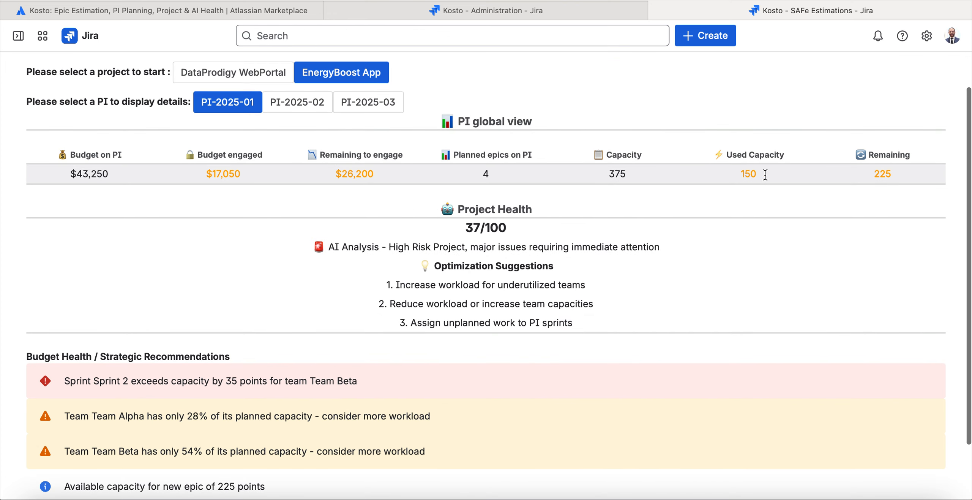
pyautogui.moveTo(765, 175); pyautogui.dragTo(746, 175)
pyautogui.tripleClick(749, 175)
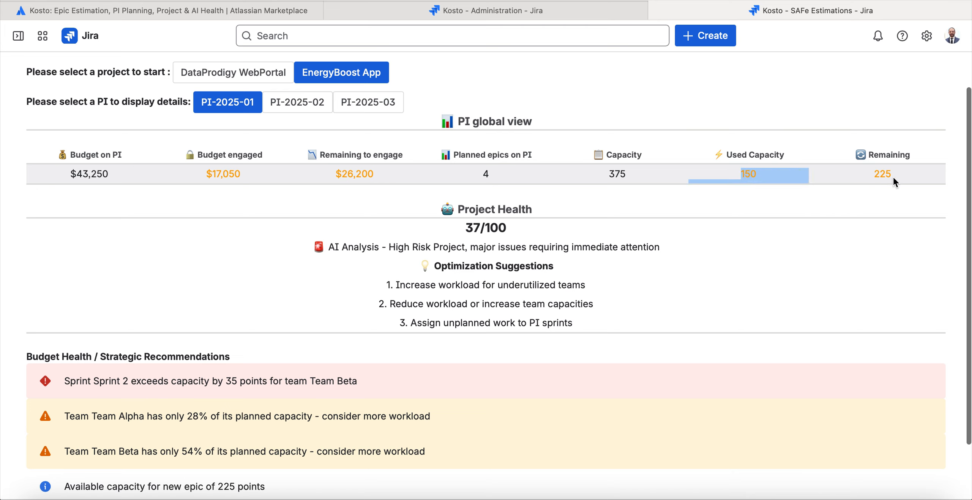
pyautogui.click(874, 176)
pyautogui.moveTo(873, 177); pyautogui.dragTo(908, 177)
pyautogui.click(588, 263)
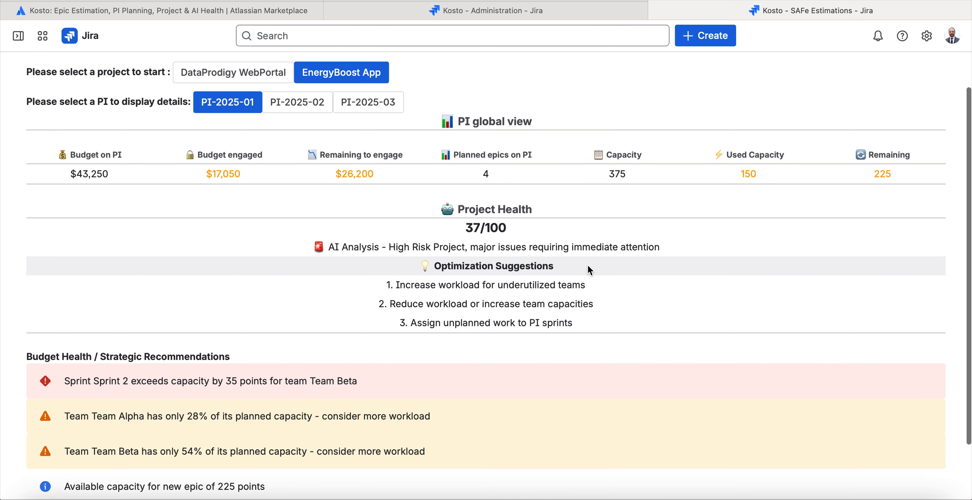
# Review the strategic recommendations on Team Beta's Sprint 2 capacity and the account creation epic's work not assigned to PI sprints.
pyautogui.scroll(-3, 588, 264)
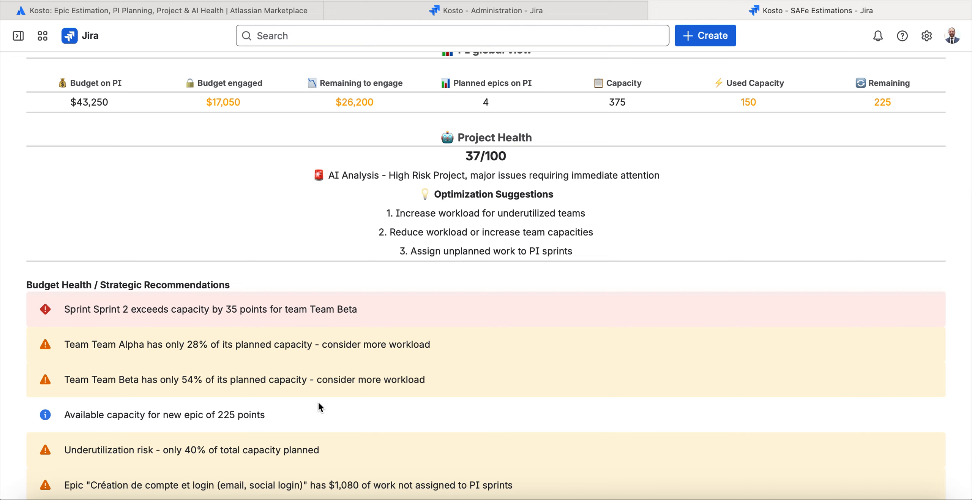
pyautogui.tripleClick(93, 307)
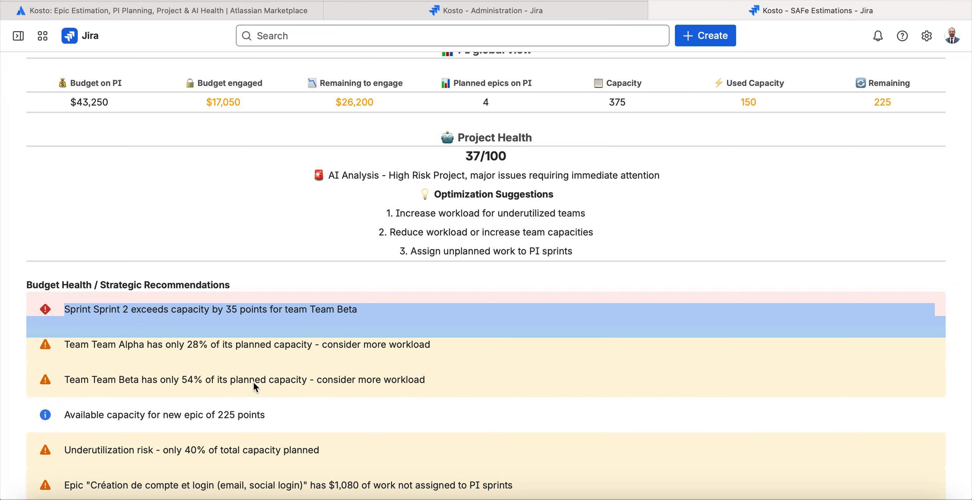
pyautogui.click(116, 480)
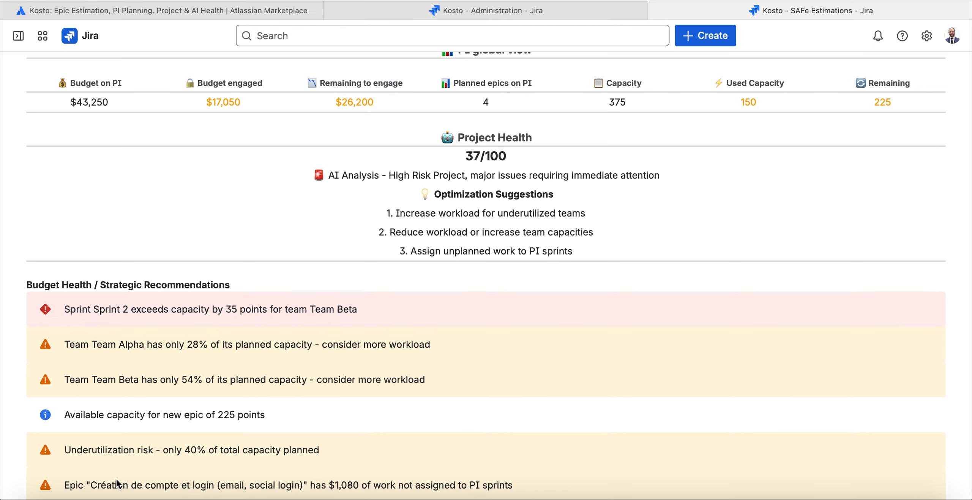
pyautogui.tripleClick(117, 483)
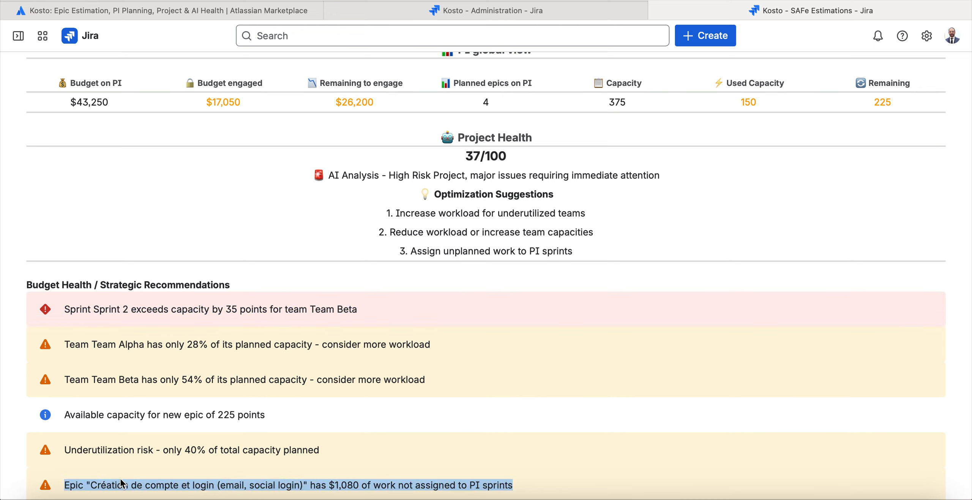
pyautogui.click(94, 488)
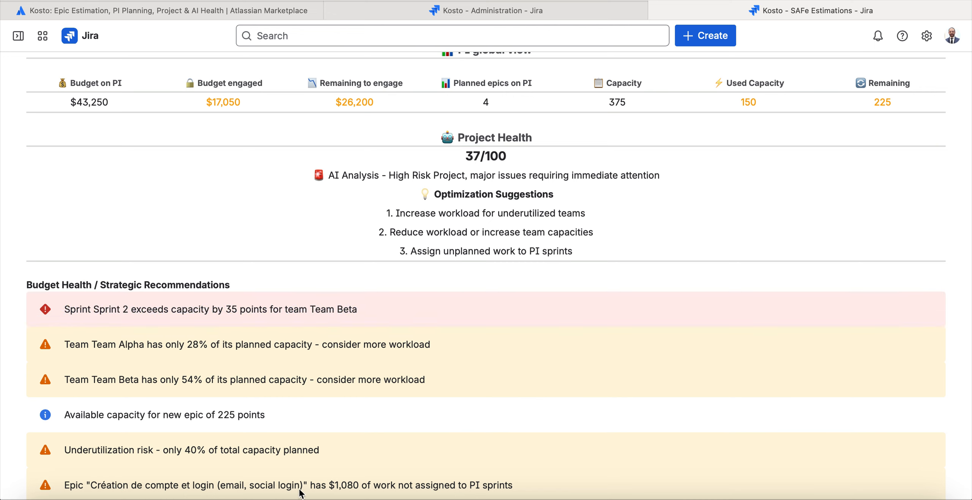
pyautogui.tripleClick(353, 493)
pyautogui.click(421, 494)
pyautogui.tripleClick(494, 490)
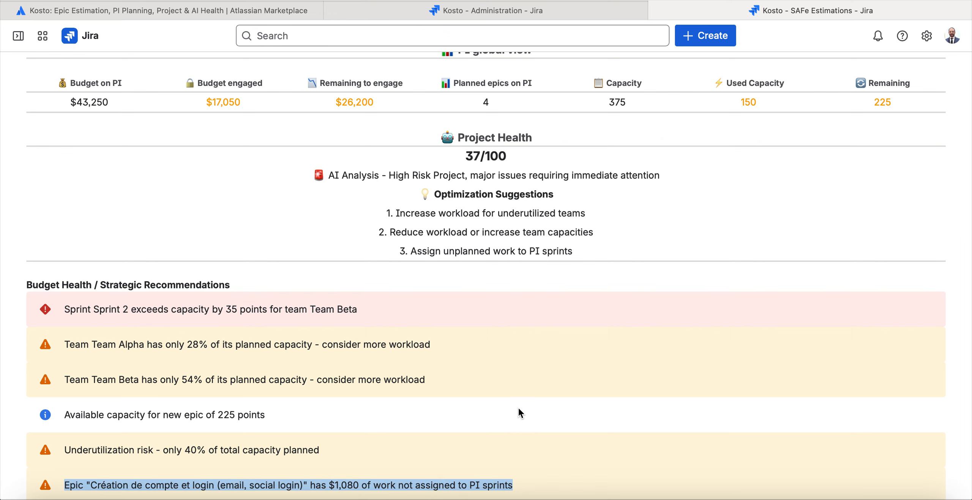
pyautogui.scroll(3, 517, 406)
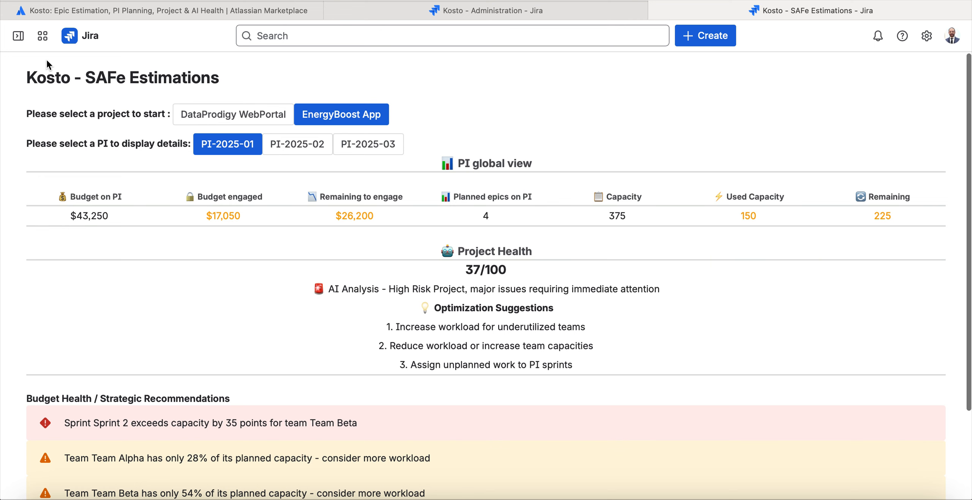
# Open the Roadmap for the EnergyBoost App project and display PI-2025-01.
pyautogui.moveTo(23, 39)
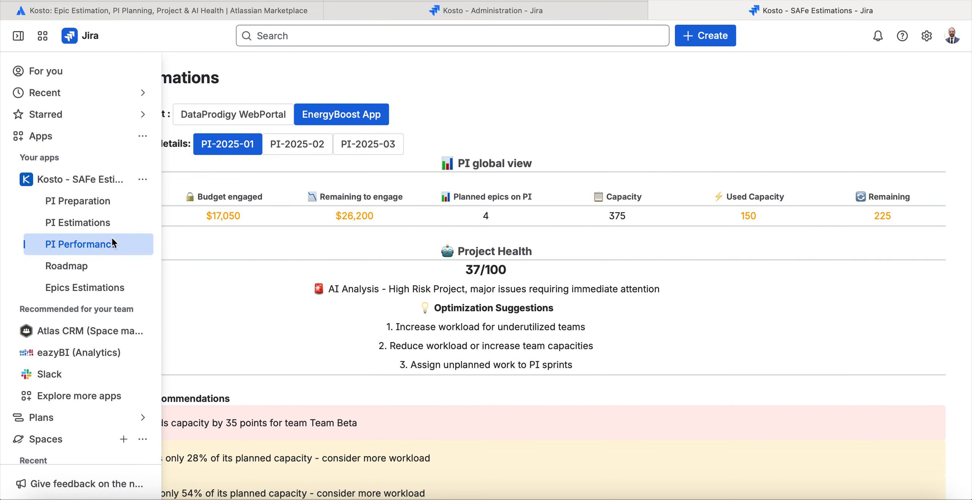
pyautogui.click(70, 265)
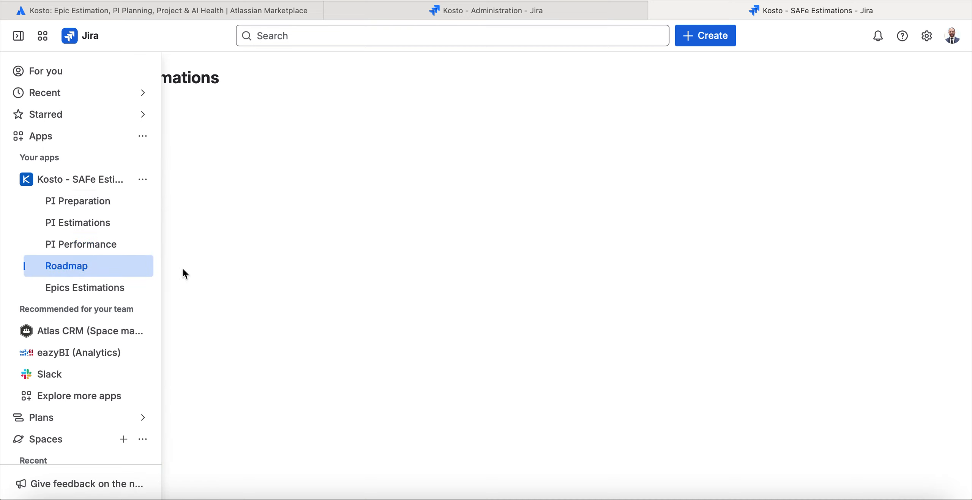
pyautogui.click(329, 126)
pyautogui.click(301, 149)
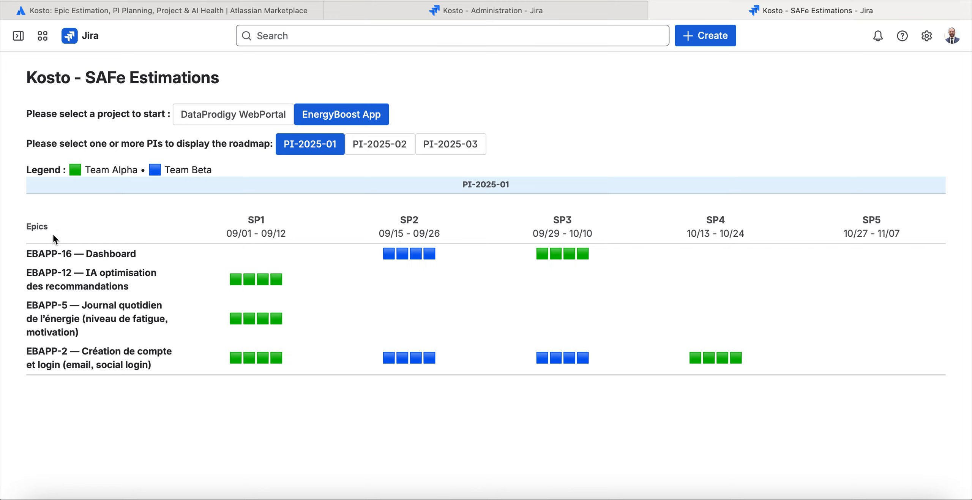
# Examine which sprints and teams the EBAPP-16 Dashboard epic is scheduled for on the roadmap.
pyautogui.moveTo(30, 257); pyautogui.dragTo(134, 257)
pyautogui.click(117, 257)
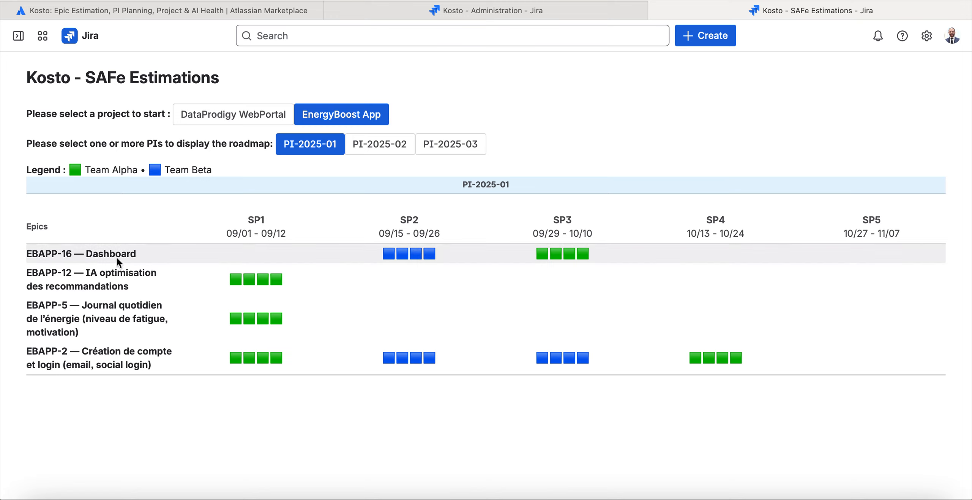
pyautogui.tripleClick(55, 253)
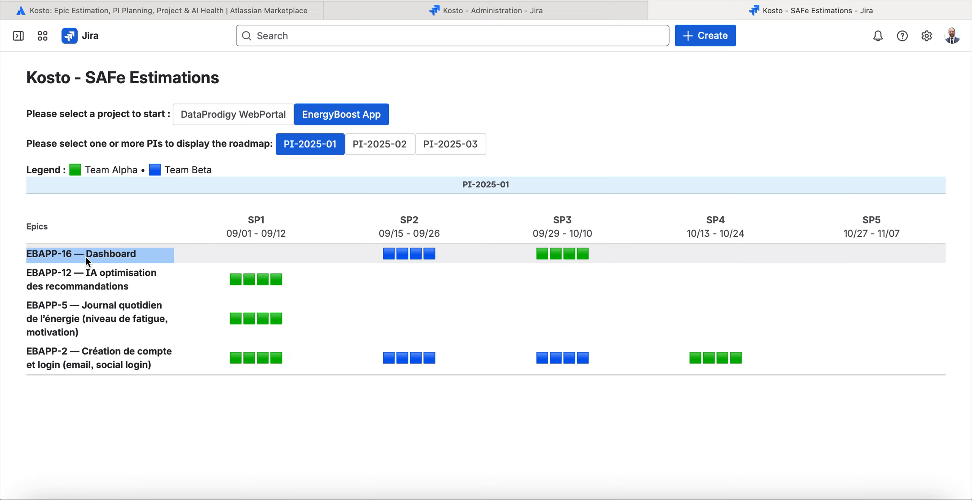
pyautogui.tripleClick(127, 254)
pyautogui.moveTo(613, 255); pyautogui.dragTo(31, 246)
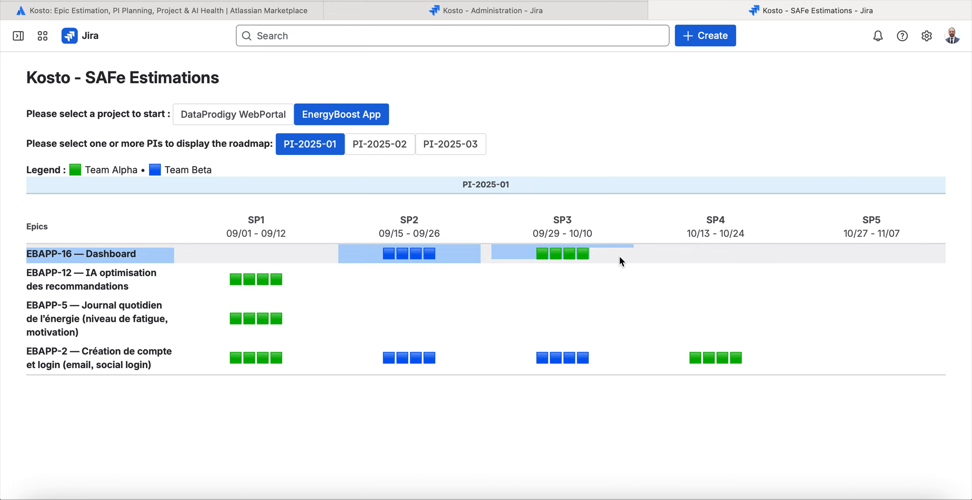
pyautogui.moveTo(610, 255); pyautogui.dragTo(84, 253)
pyautogui.click(84, 252)
# Examine the sprint and team schedules of epics EBAPP-12 and EBAPP-2 on the roadmap.
pyautogui.tripleClick(101, 274)
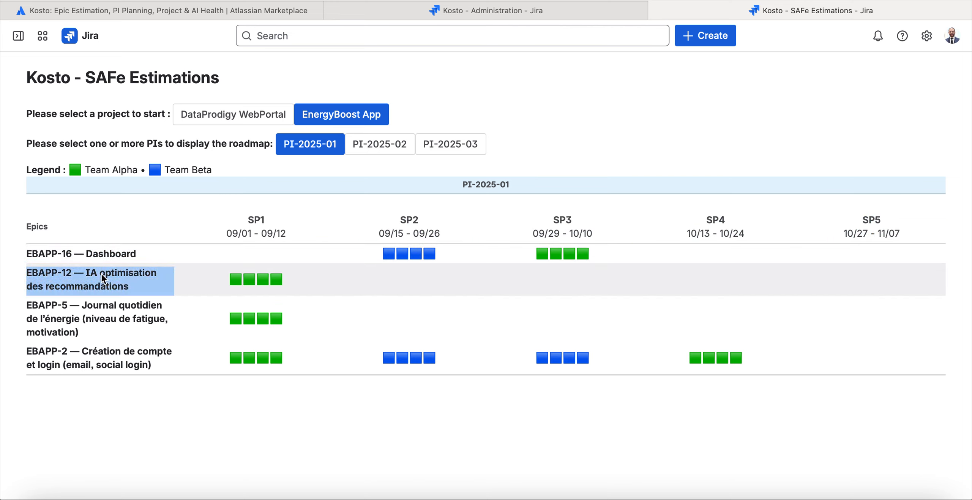
pyautogui.moveTo(280, 281); pyautogui.dragTo(103, 291)
pyautogui.moveTo(130, 351); pyautogui.dragTo(135, 352)
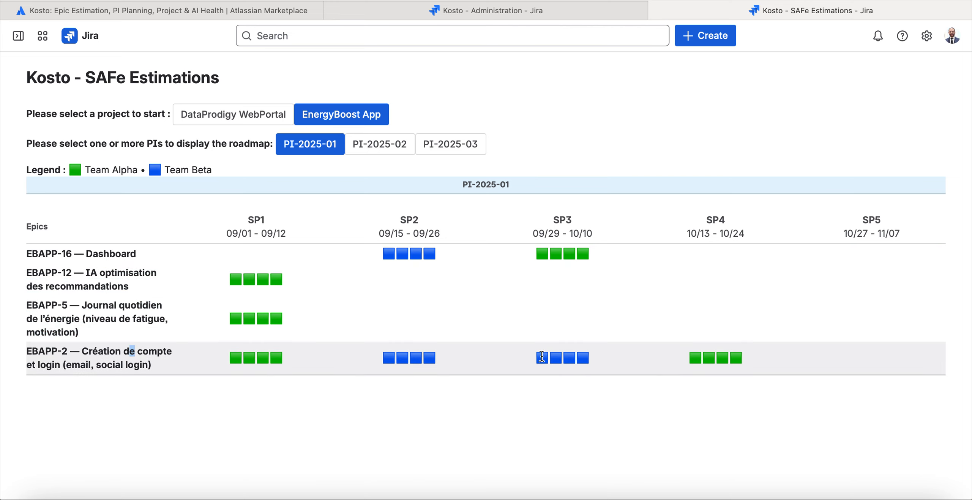
pyautogui.moveTo(762, 363); pyautogui.dragTo(179, 342)
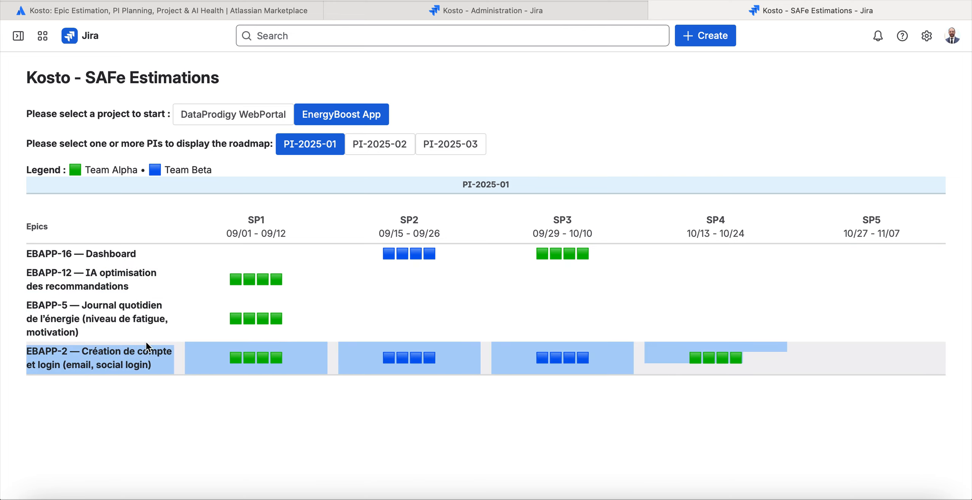
pyautogui.click(185, 347)
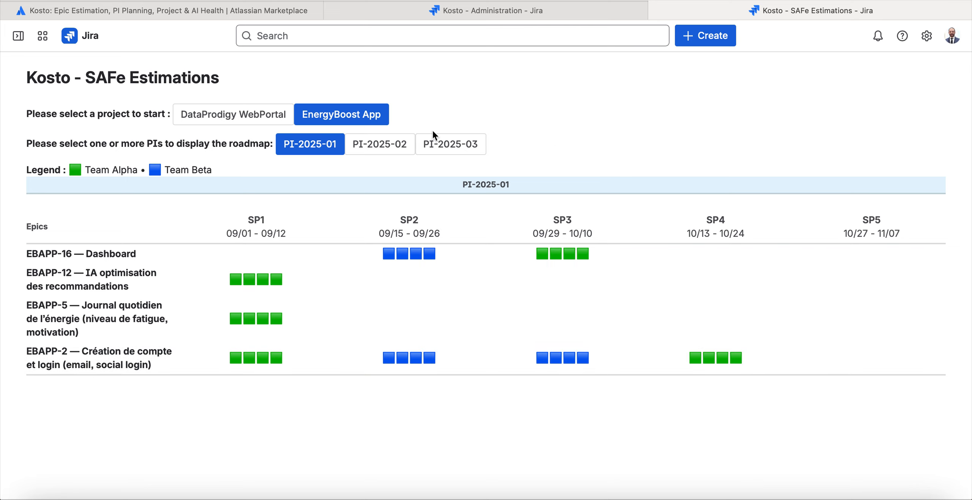
# Add PI-2025-02 to the roadmap alongside PI-2025-01 and look over the combined epic schedule.
pyautogui.click(367, 144)
pyautogui.scroll(-1, 455, 247)
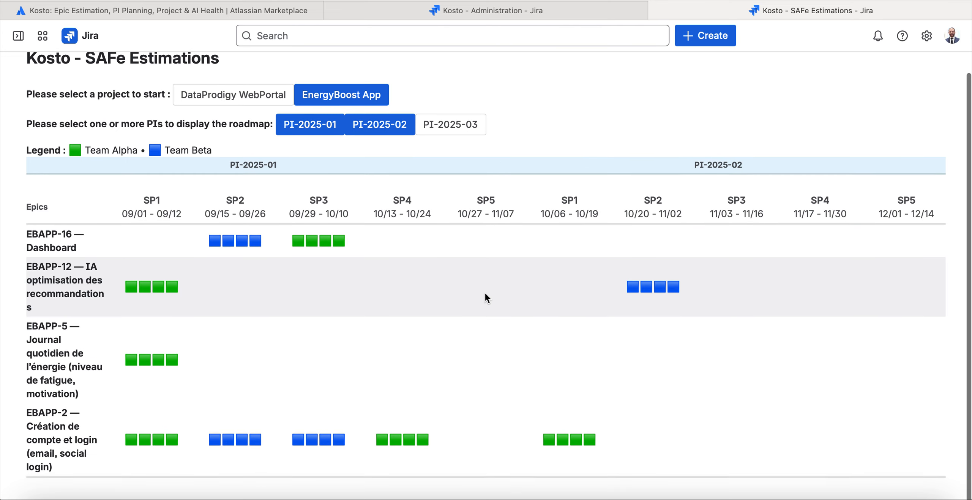
# Switch PI-2025-03 on and off and PI-2025-02 off and on to compare the roadmap views, leaving PI-2025-01 and PI-2025-02 displayed.
pyautogui.scroll(1, 485, 295)
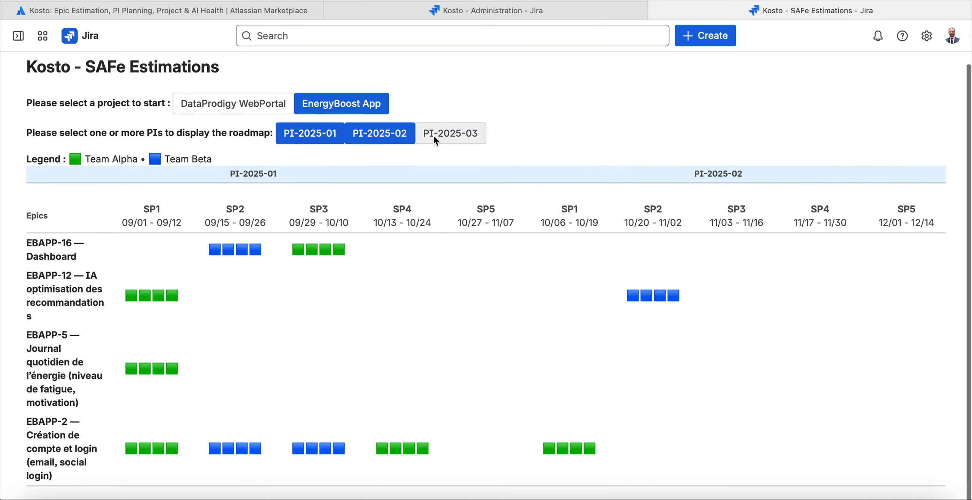
pyautogui.click(445, 134)
pyautogui.click(452, 140)
pyautogui.click(399, 136)
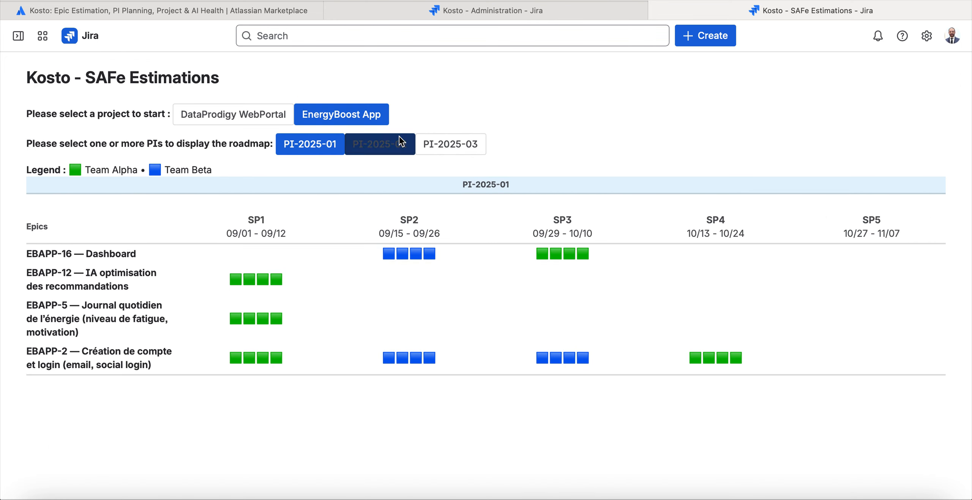
pyautogui.click(376, 144)
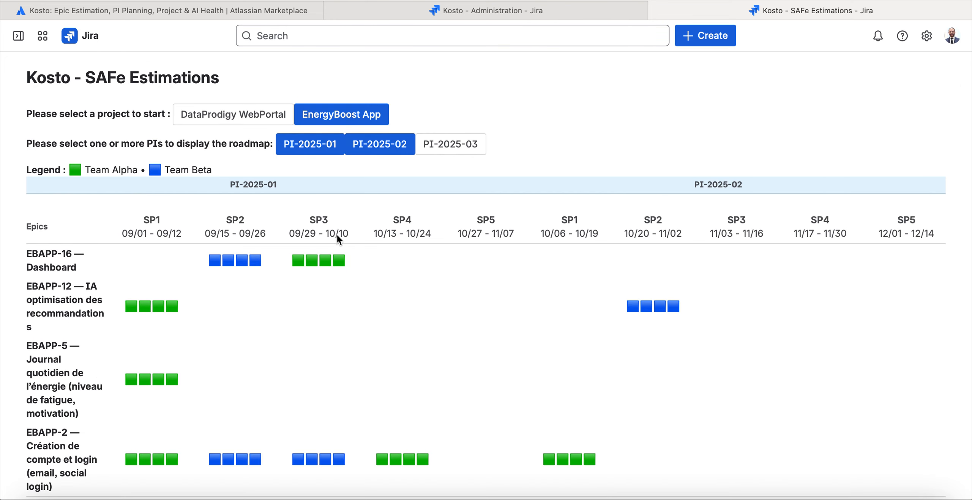
# Display PI-2025-03 with the other two PIs to view the full epic schedule, and remove it from the roadmap again.
pyautogui.scroll(-1, 381, 262)
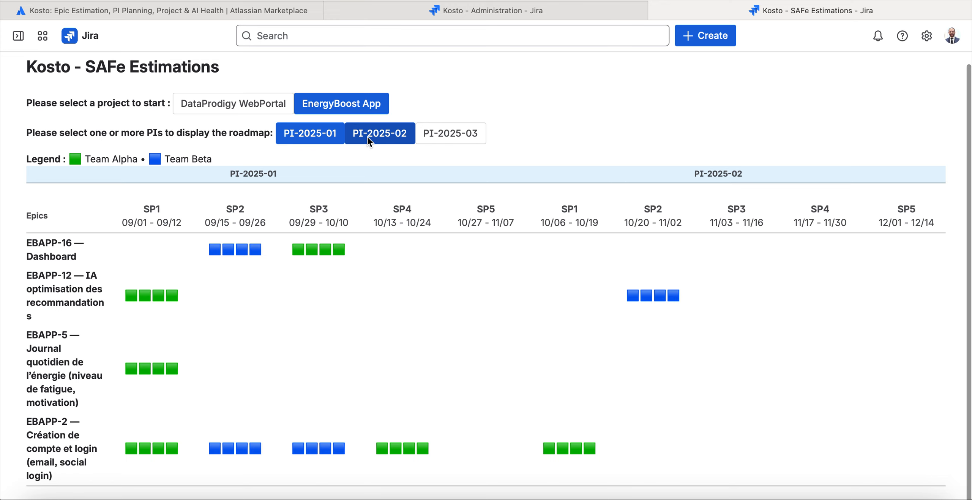
pyautogui.click(419, 136)
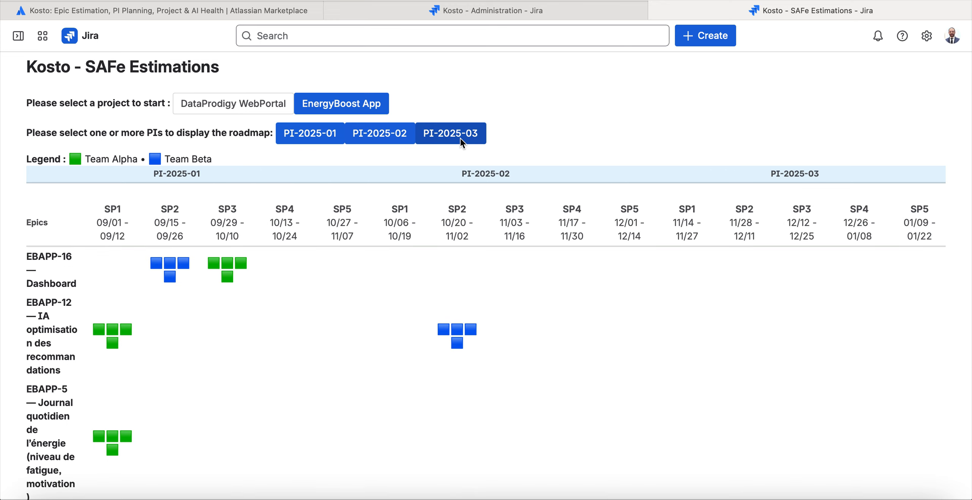
pyautogui.click(426, 137)
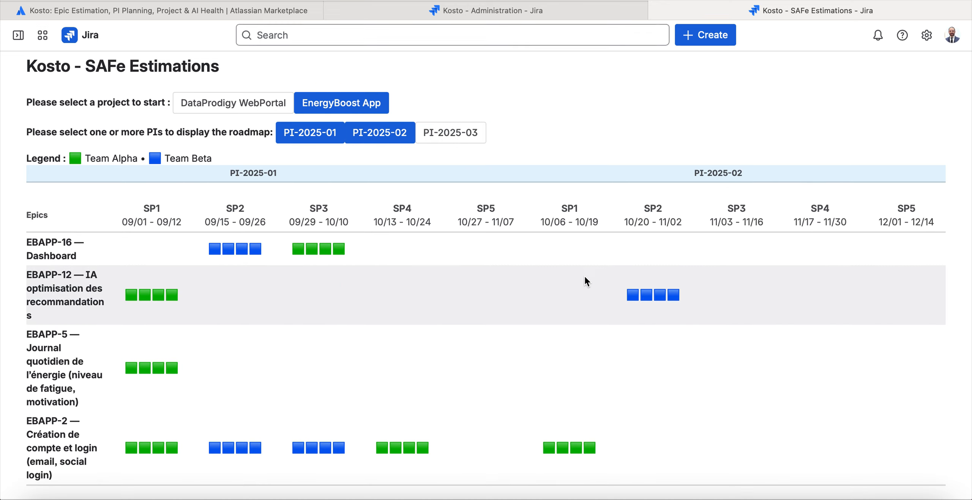